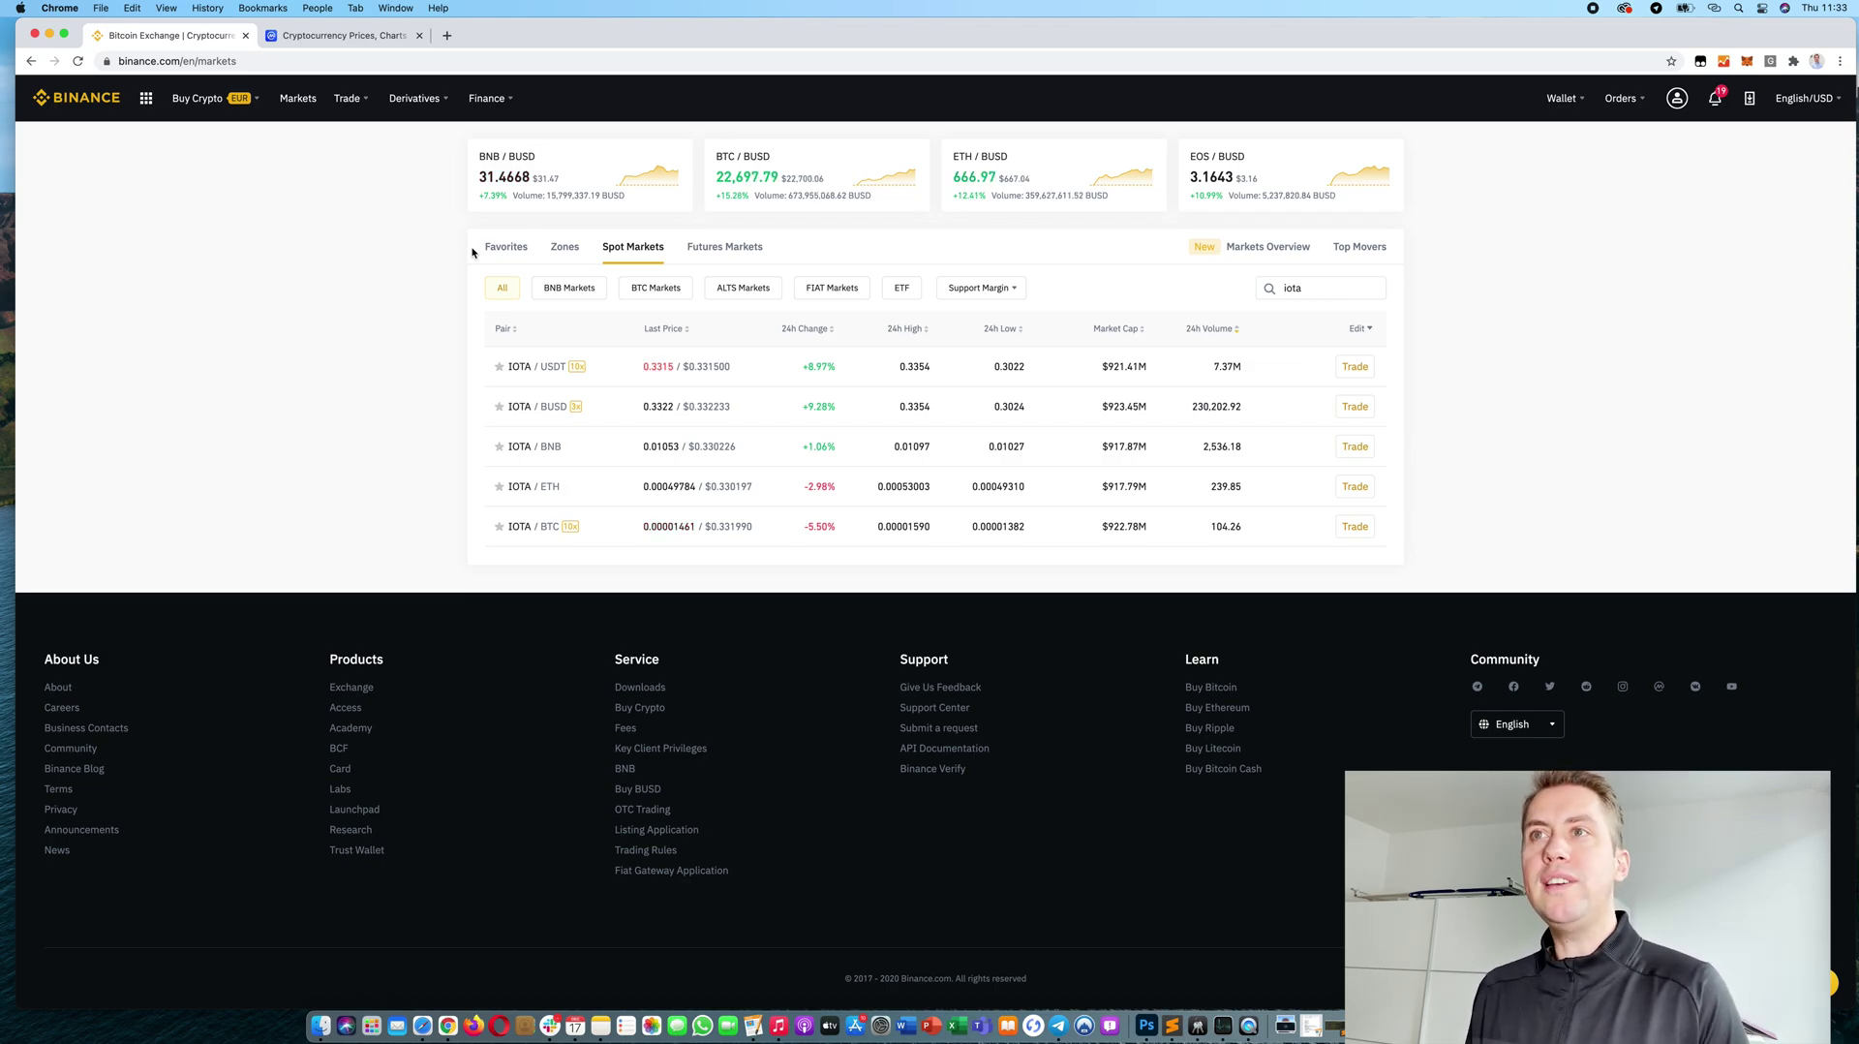
Step: Open the IOTA (MIOTA) page from CoinMarketCap's rankings, showing its $0.328805 price and rank 31
click(365, 37)
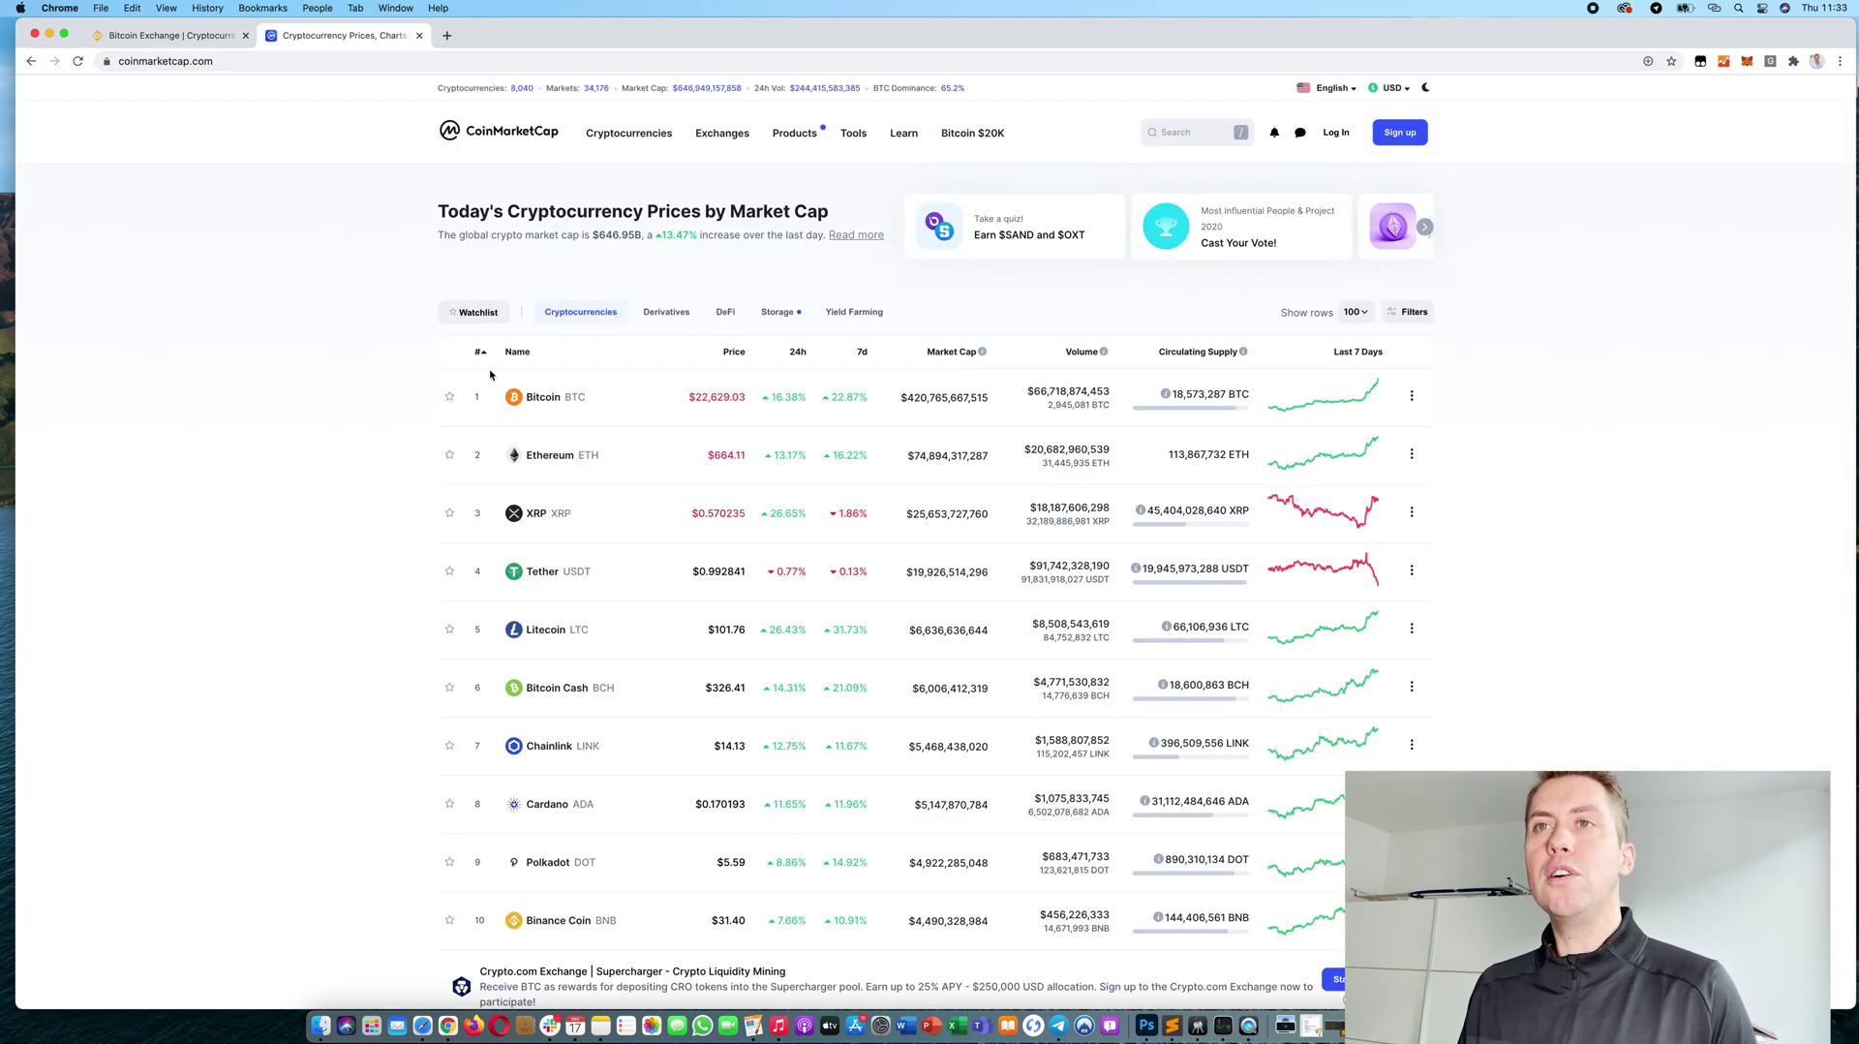
scroll(621, 526, down, 8)
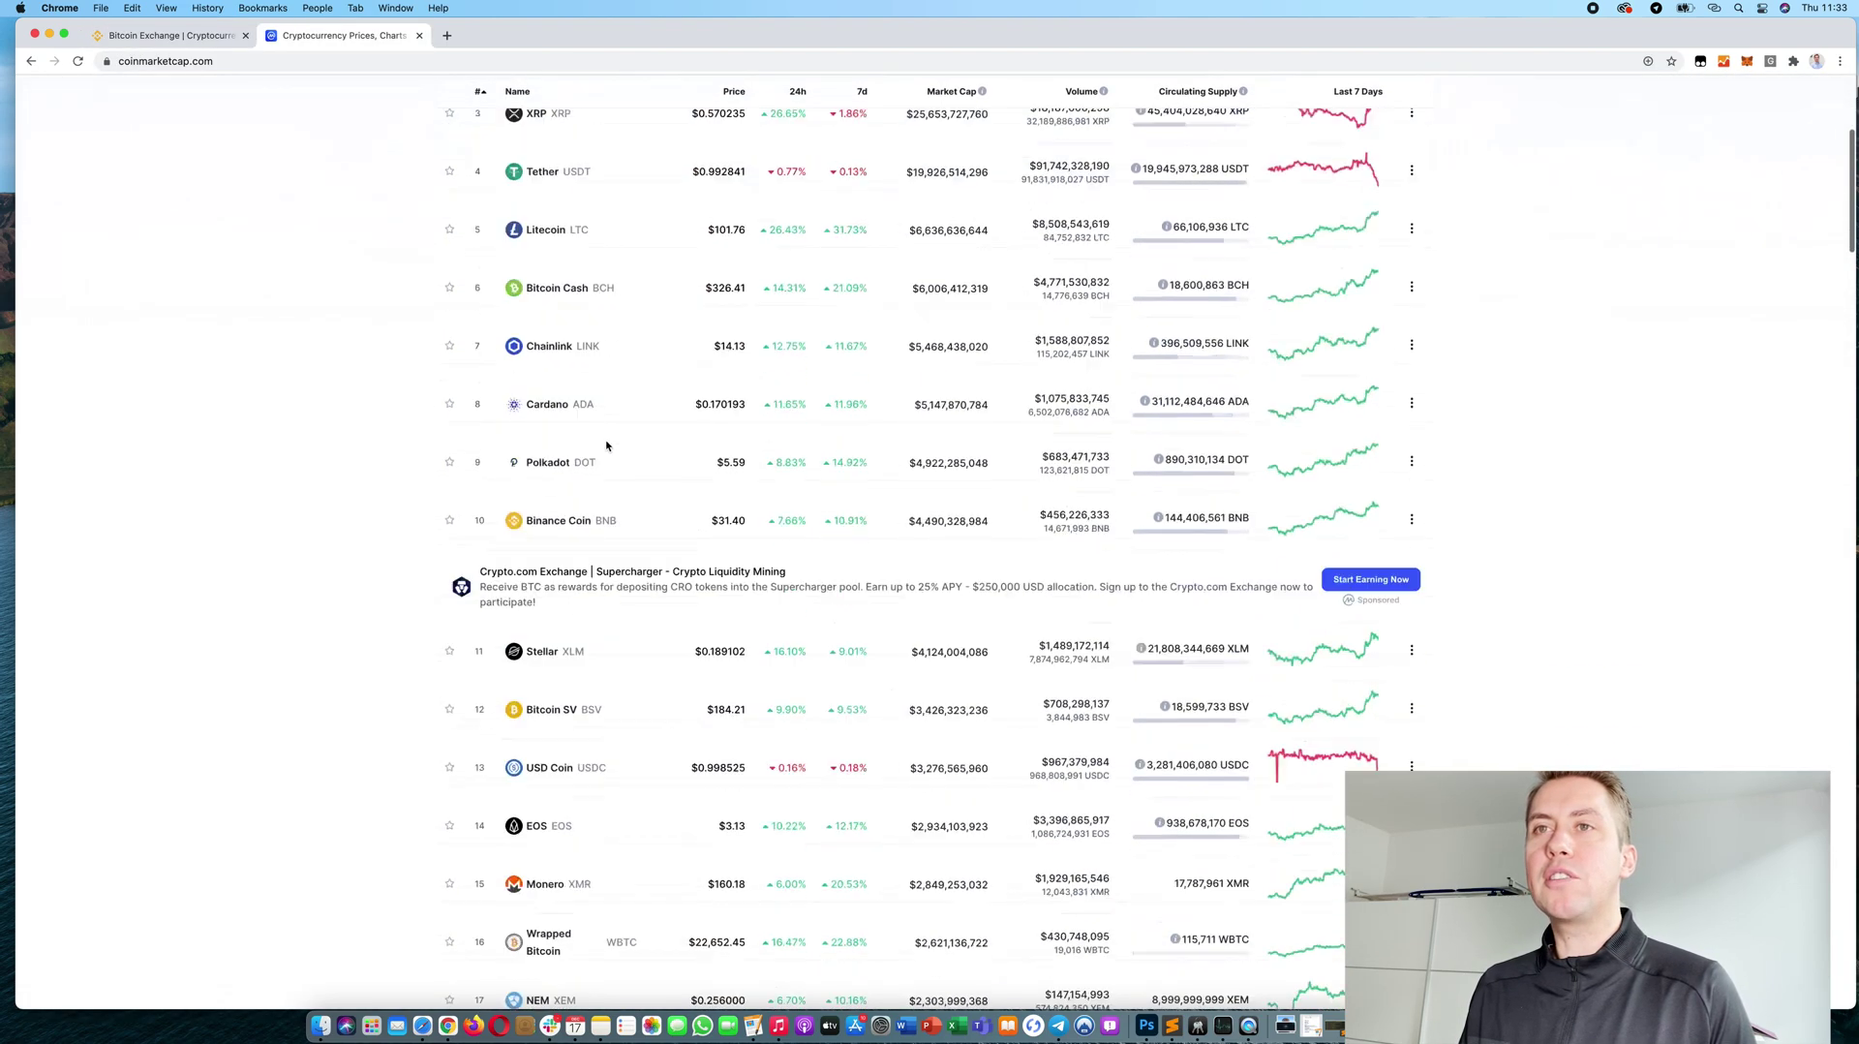
scroll(606, 451, down, 10)
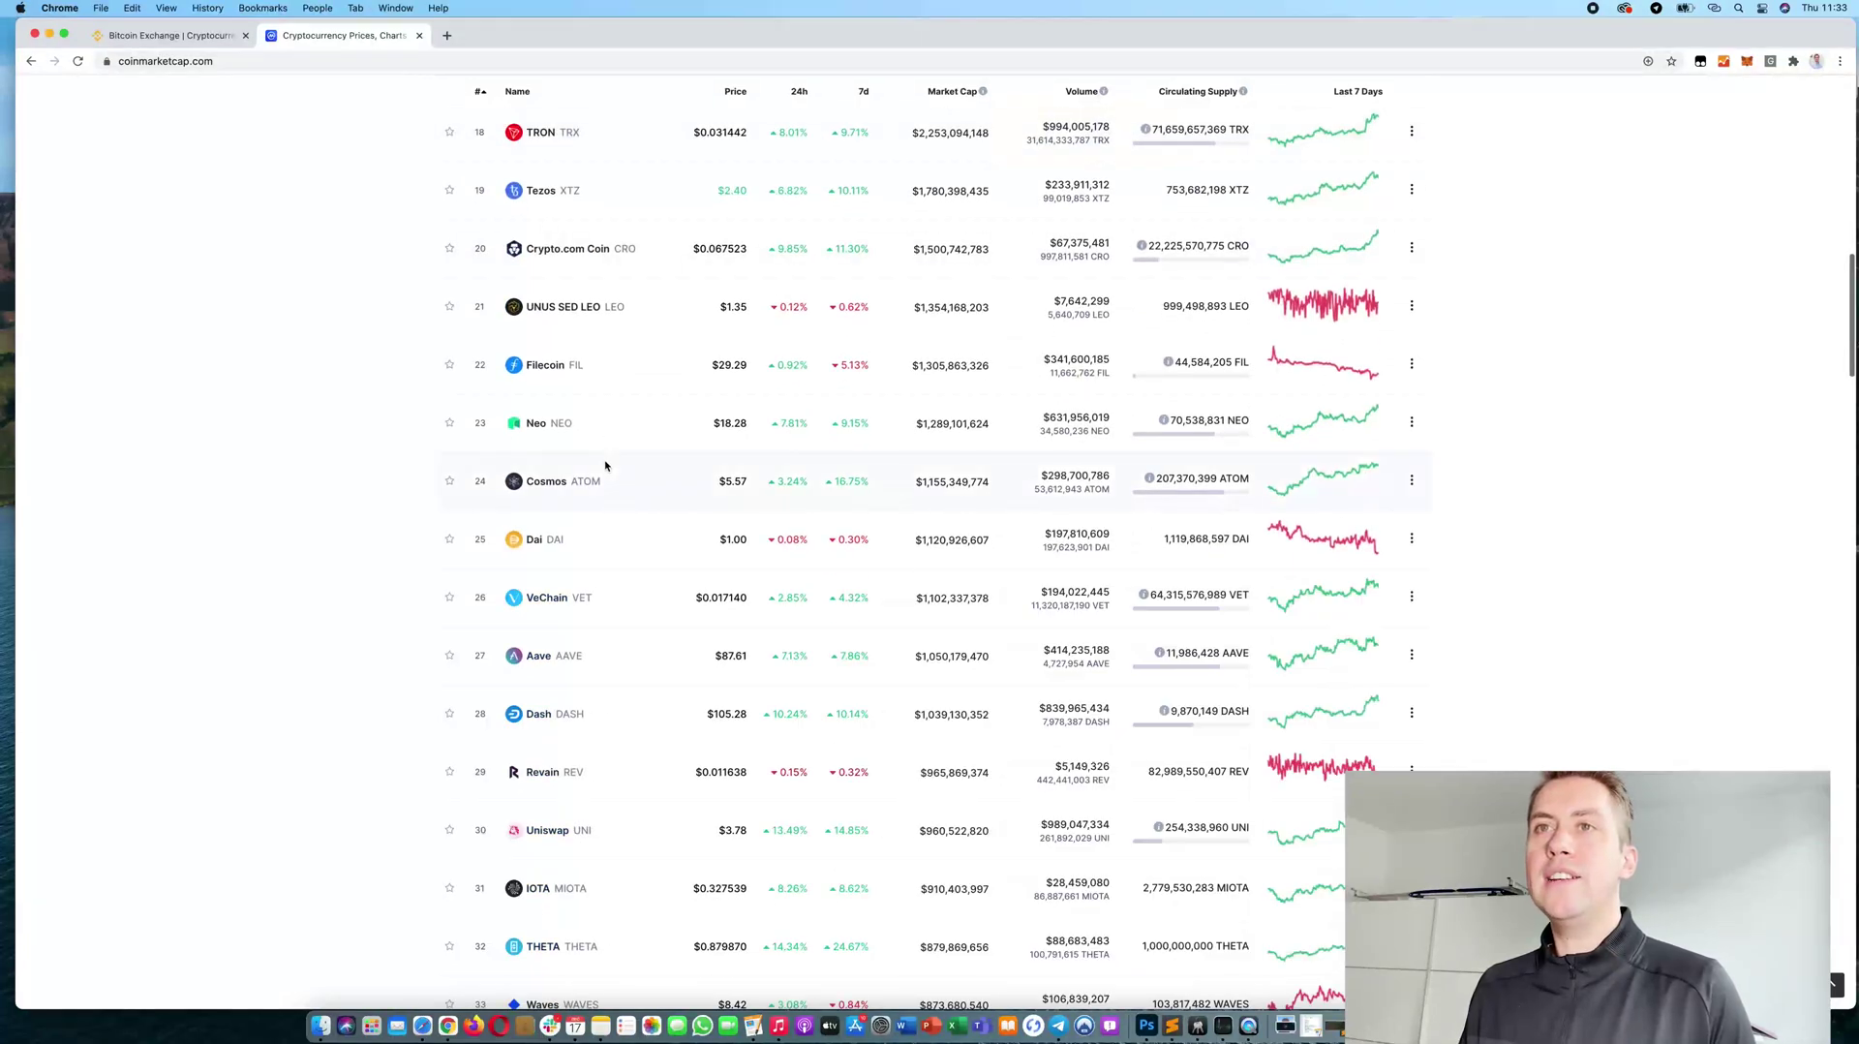
scroll(606, 466, down, 5)
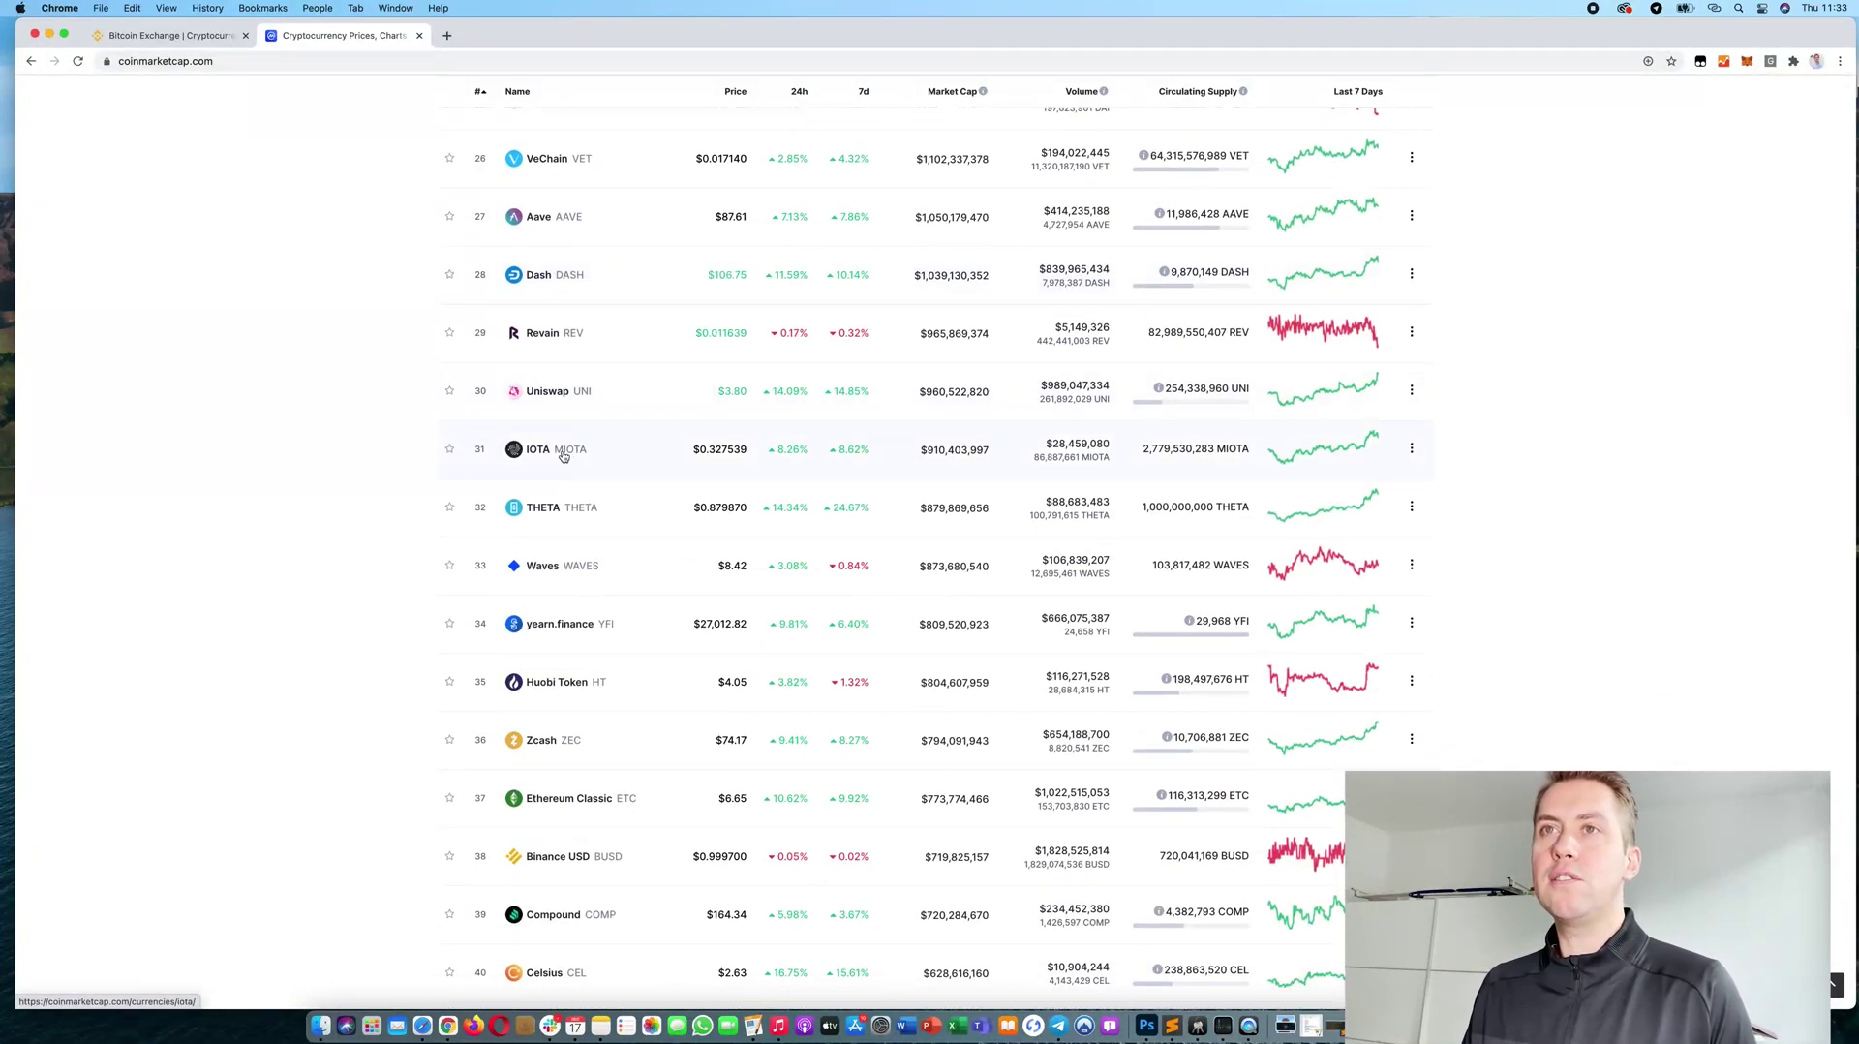
click(562, 455)
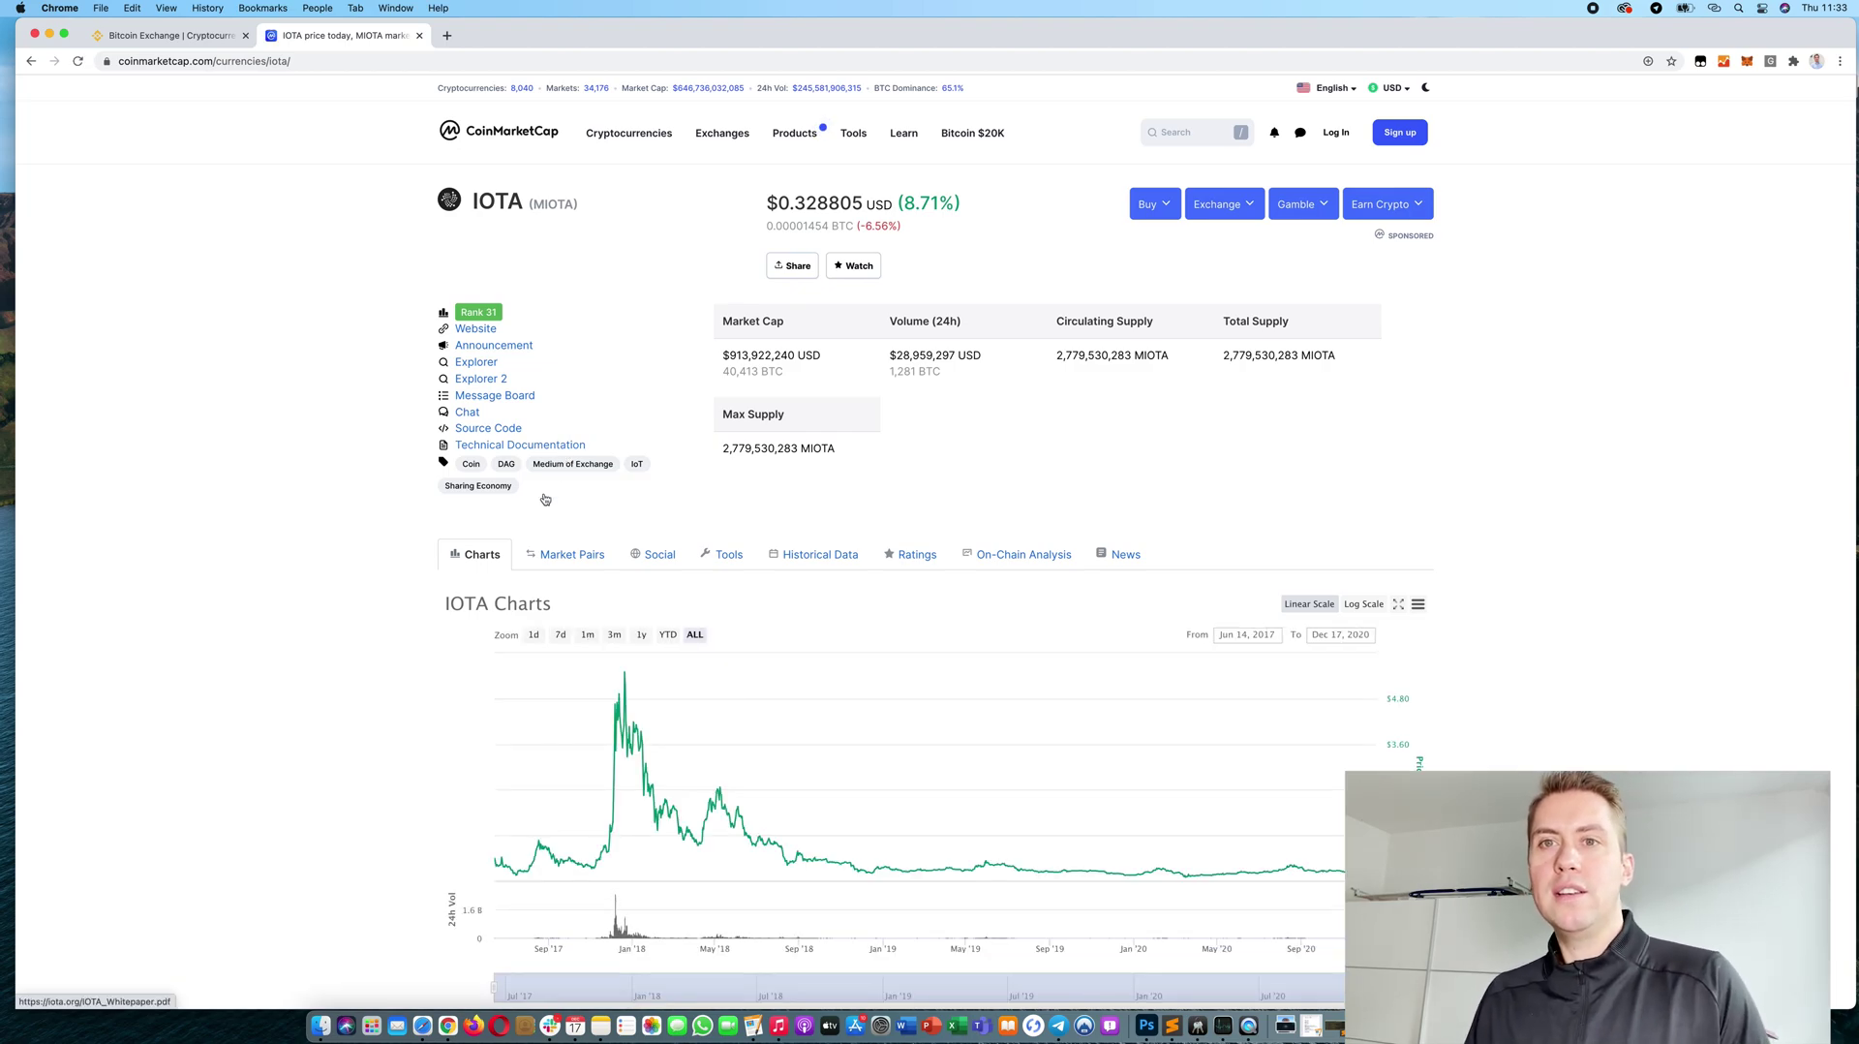
scroll(567, 625, down, 5)
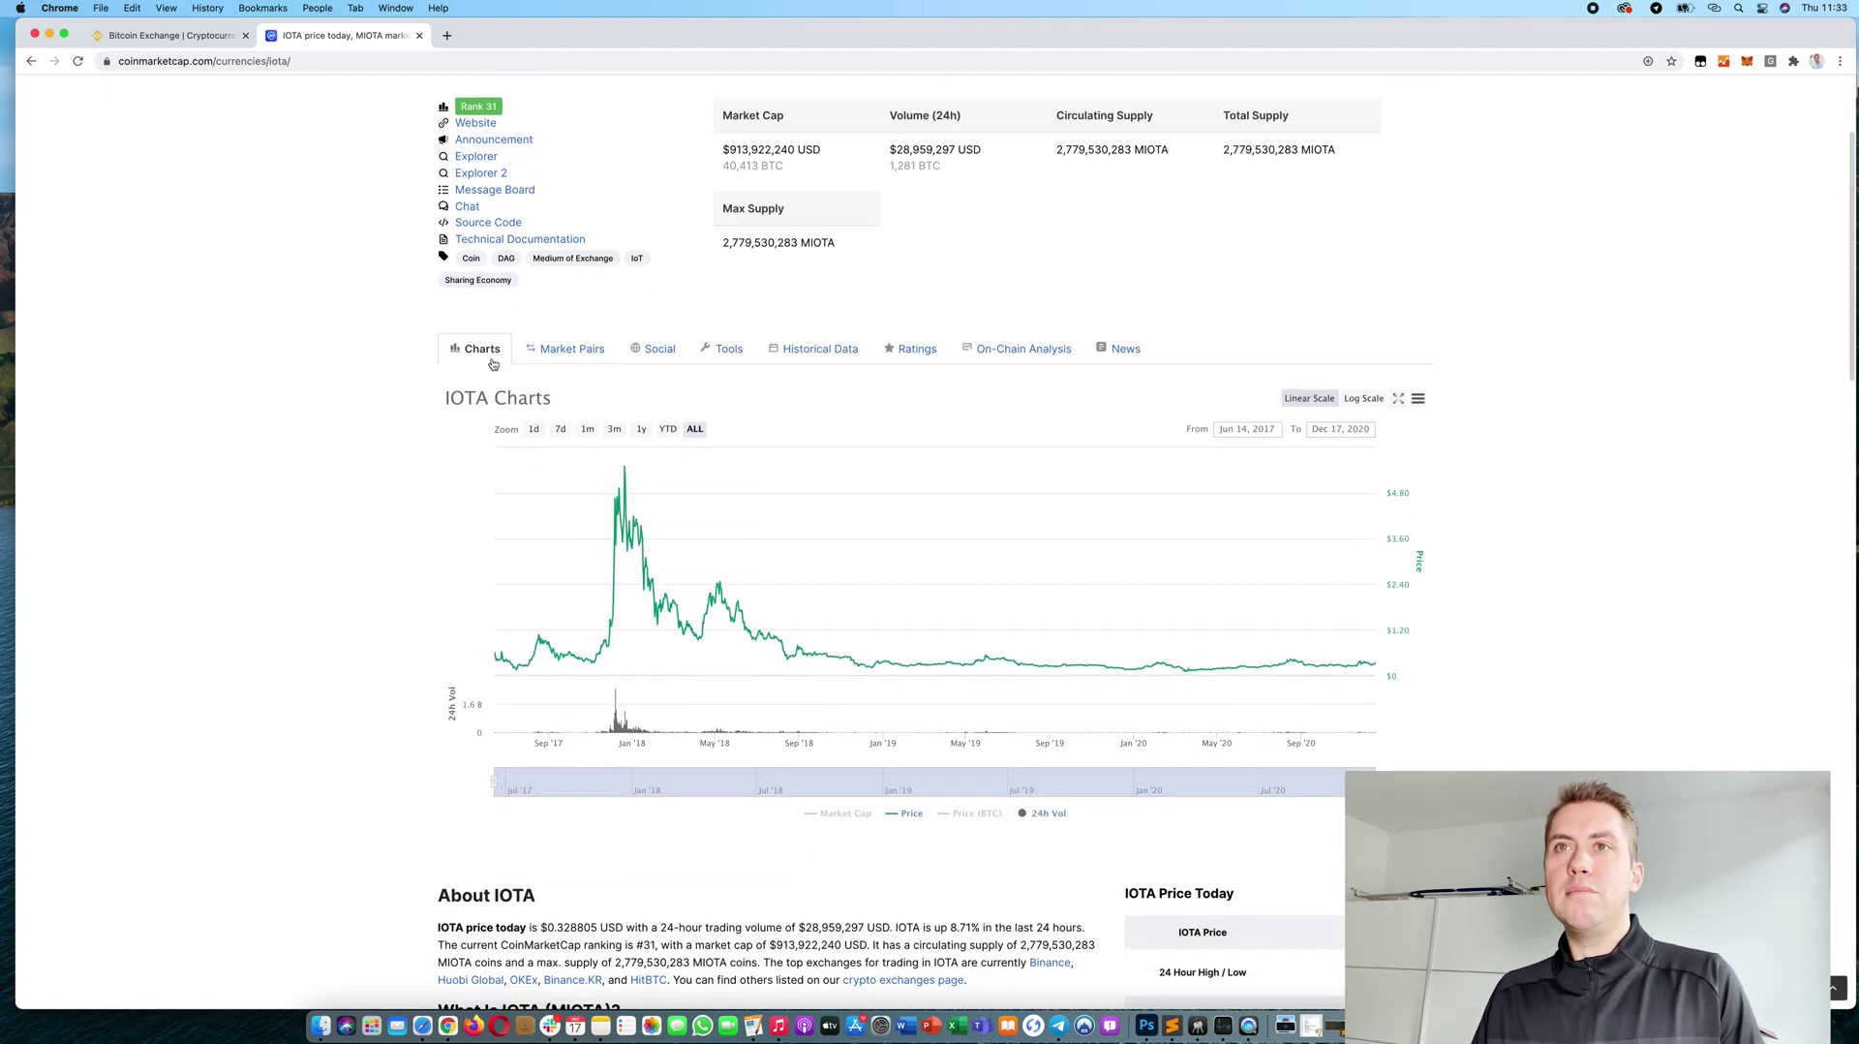
Step: Show the IOTA Market Pairs table, listing exchanges such as Binance, OKEx and HitBTC
click(572, 351)
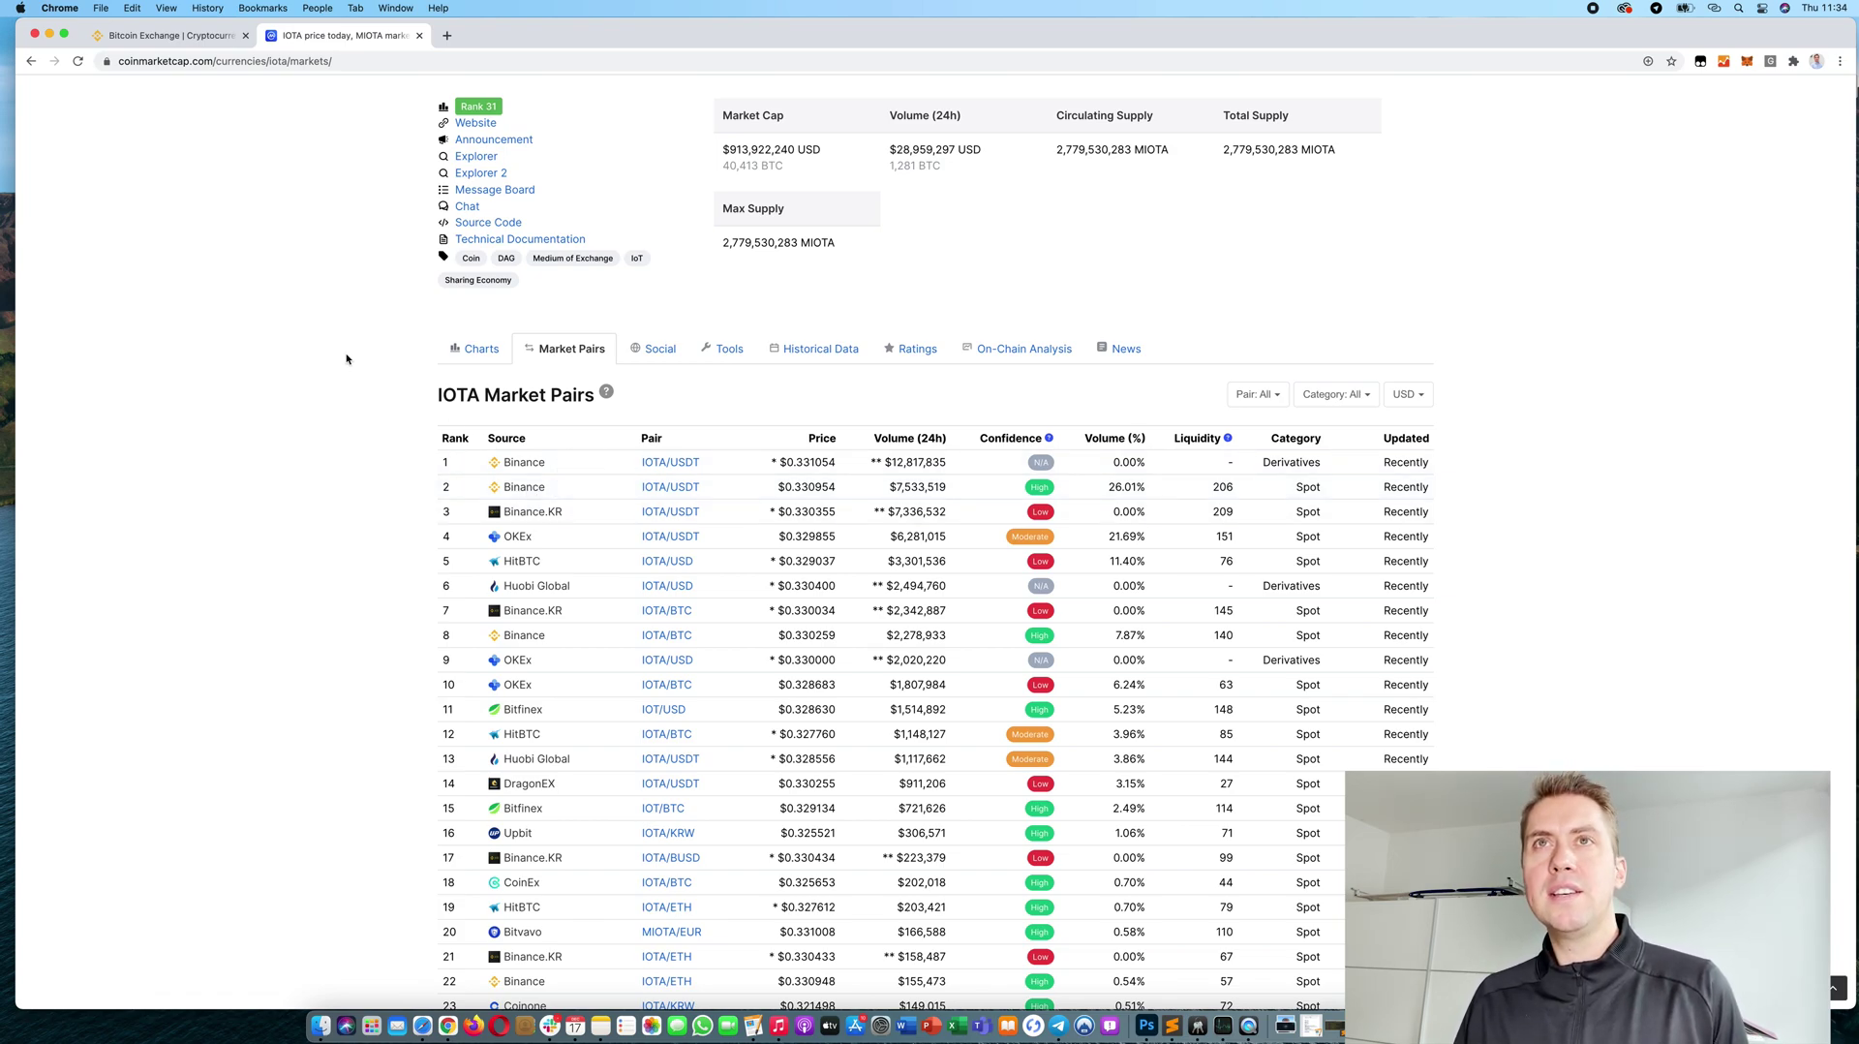
Step: Switch back to the Binance browser tab
click(181, 40)
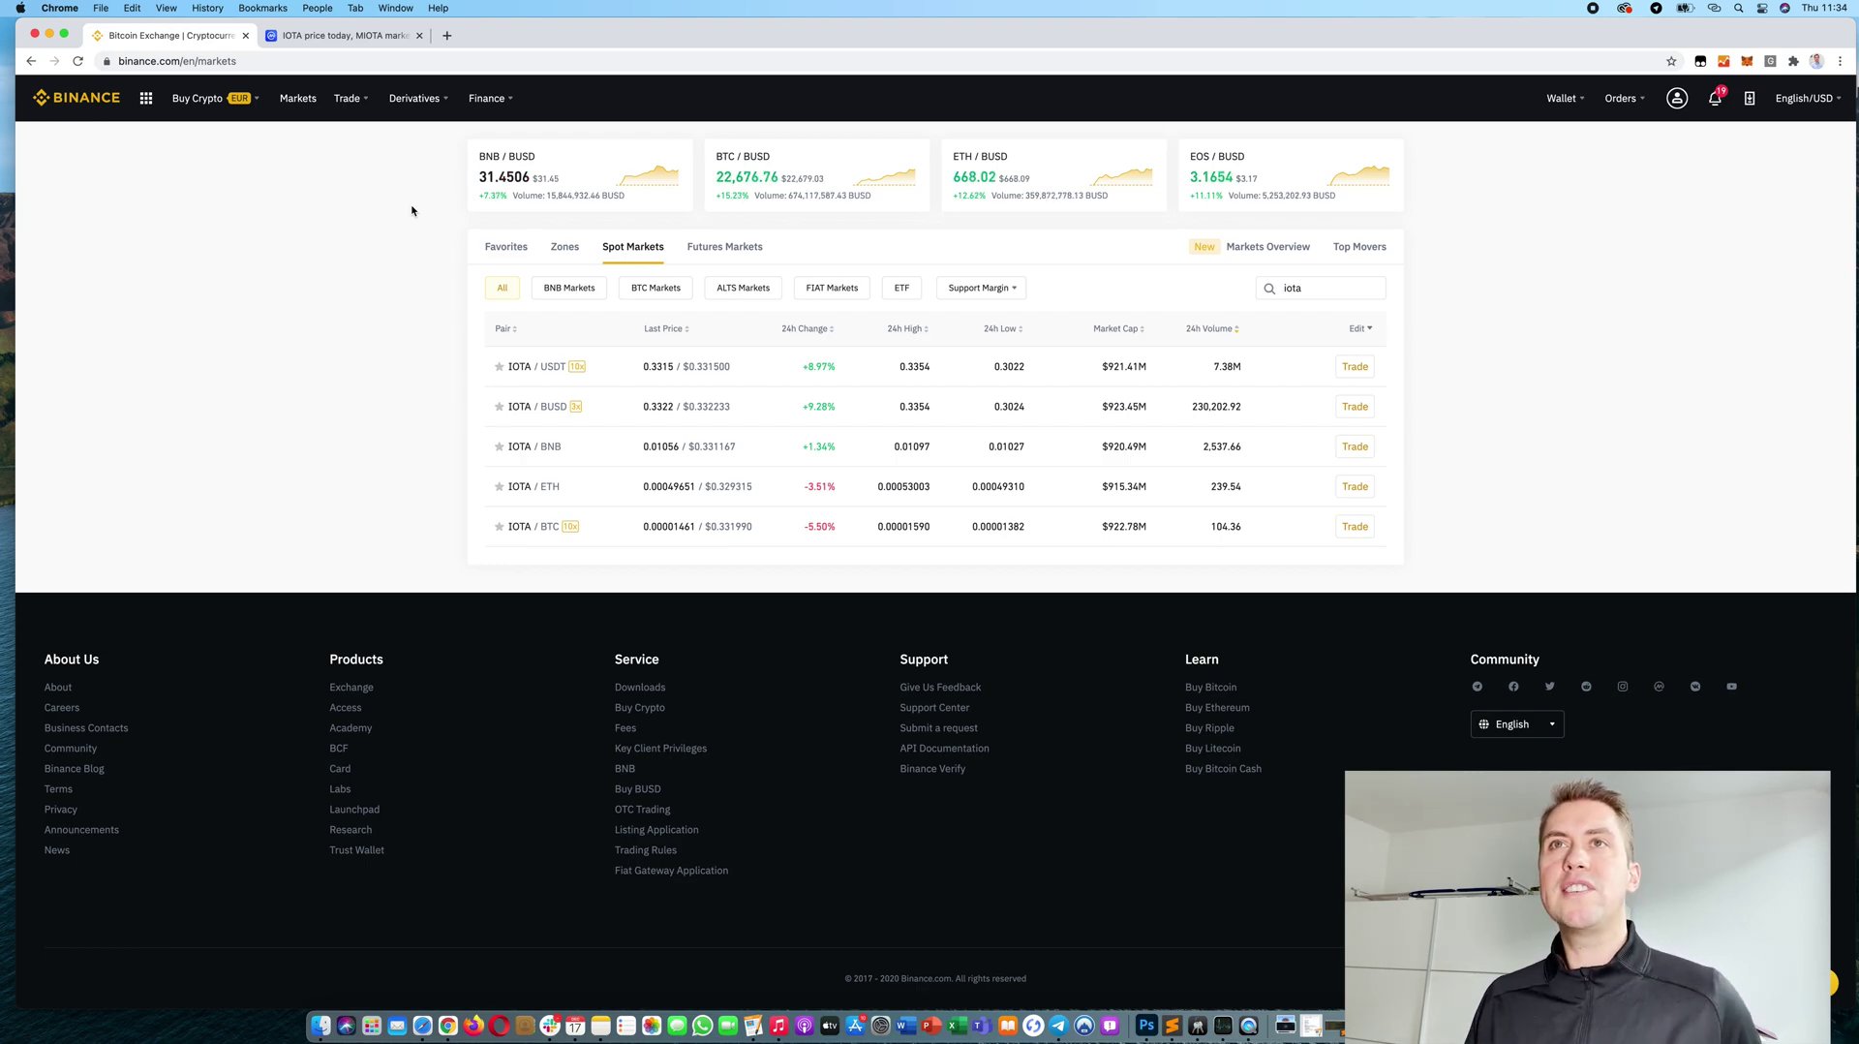
Step: Open the Binance account Dashboard and review verification, 2FA status and open orders
mouse_move(1685, 107)
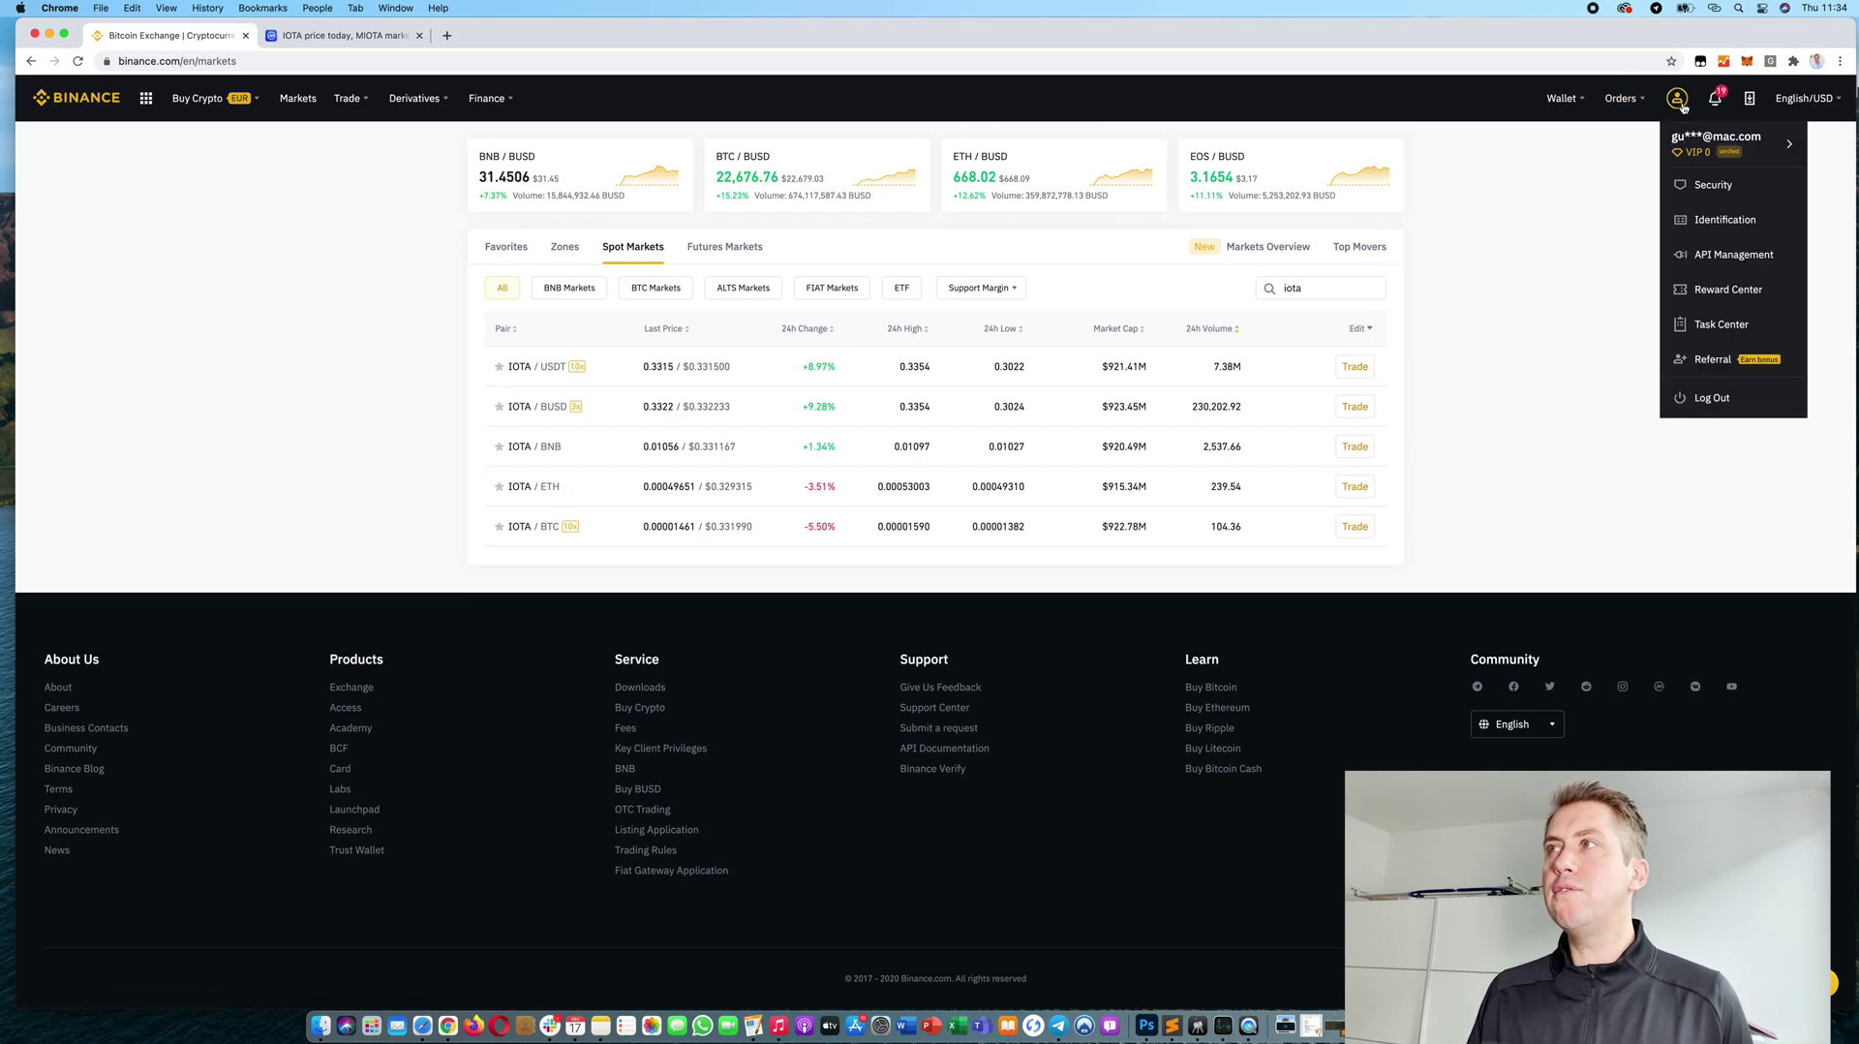
click(1766, 150)
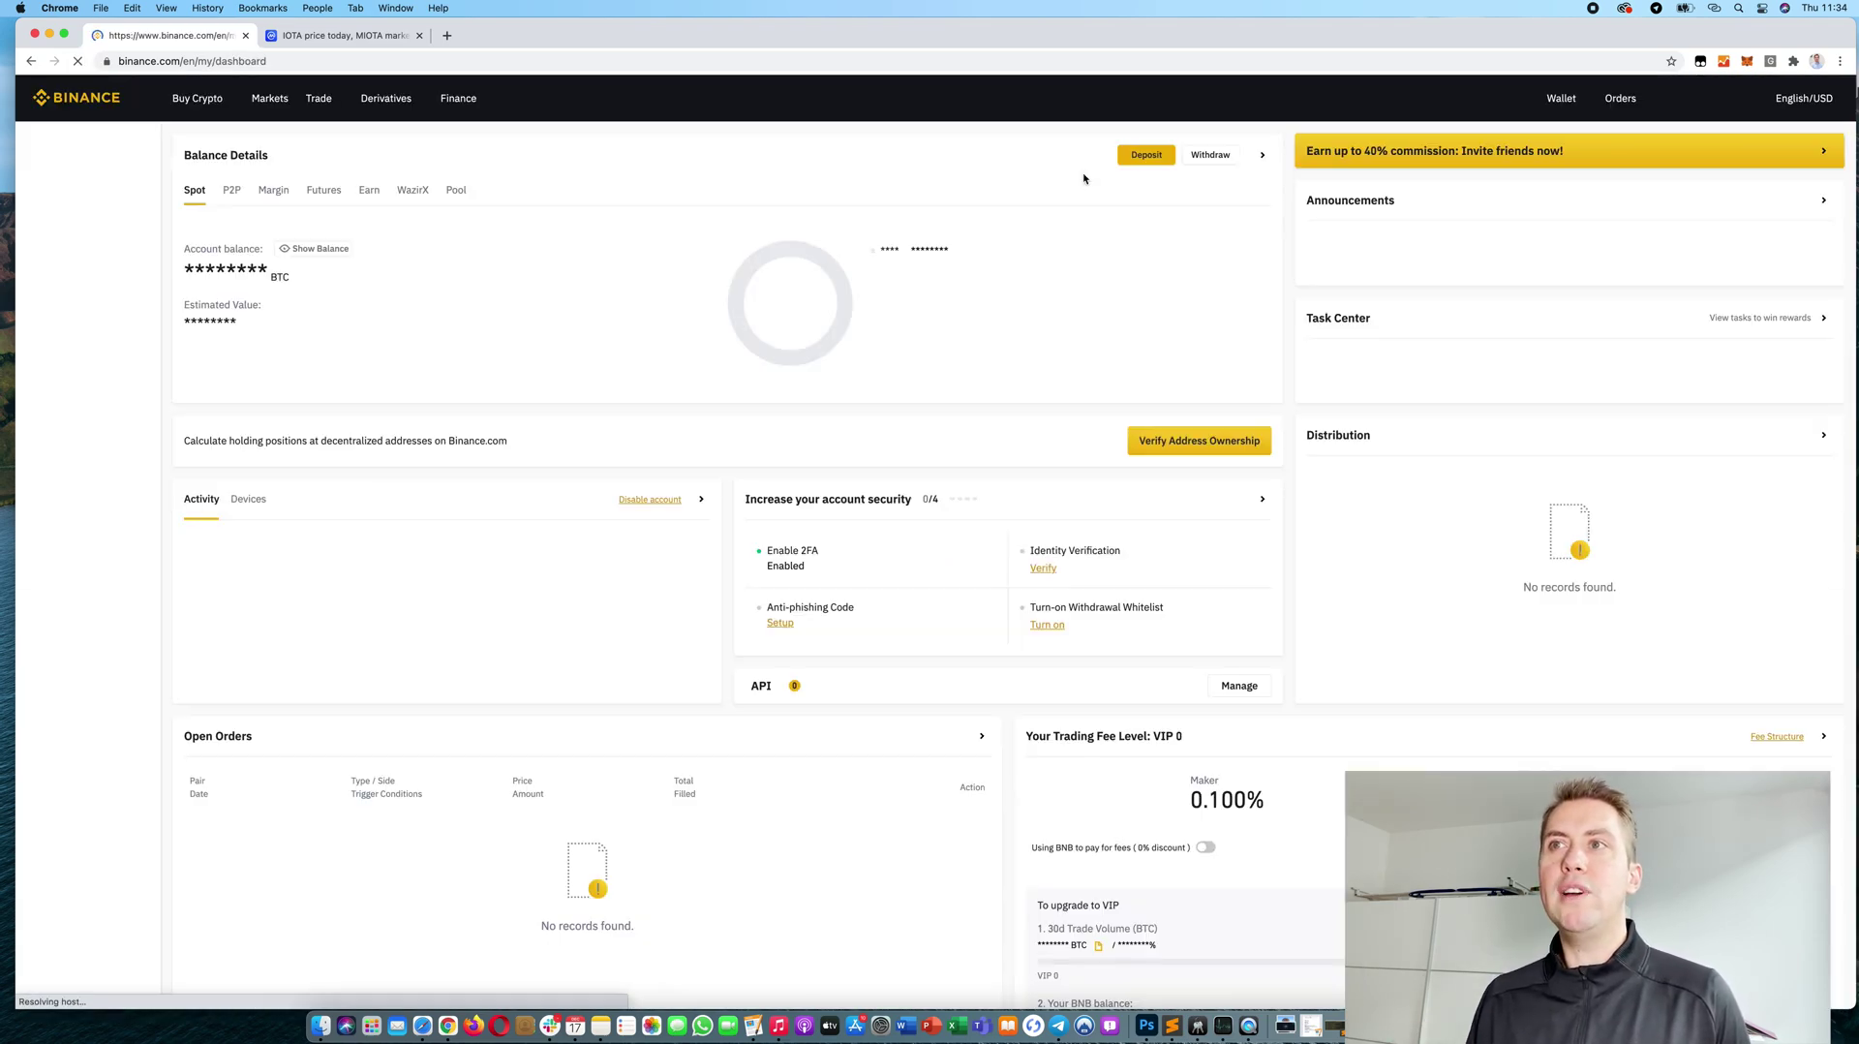
scroll(789, 324, down, 3)
scroll(791, 328, down, 3)
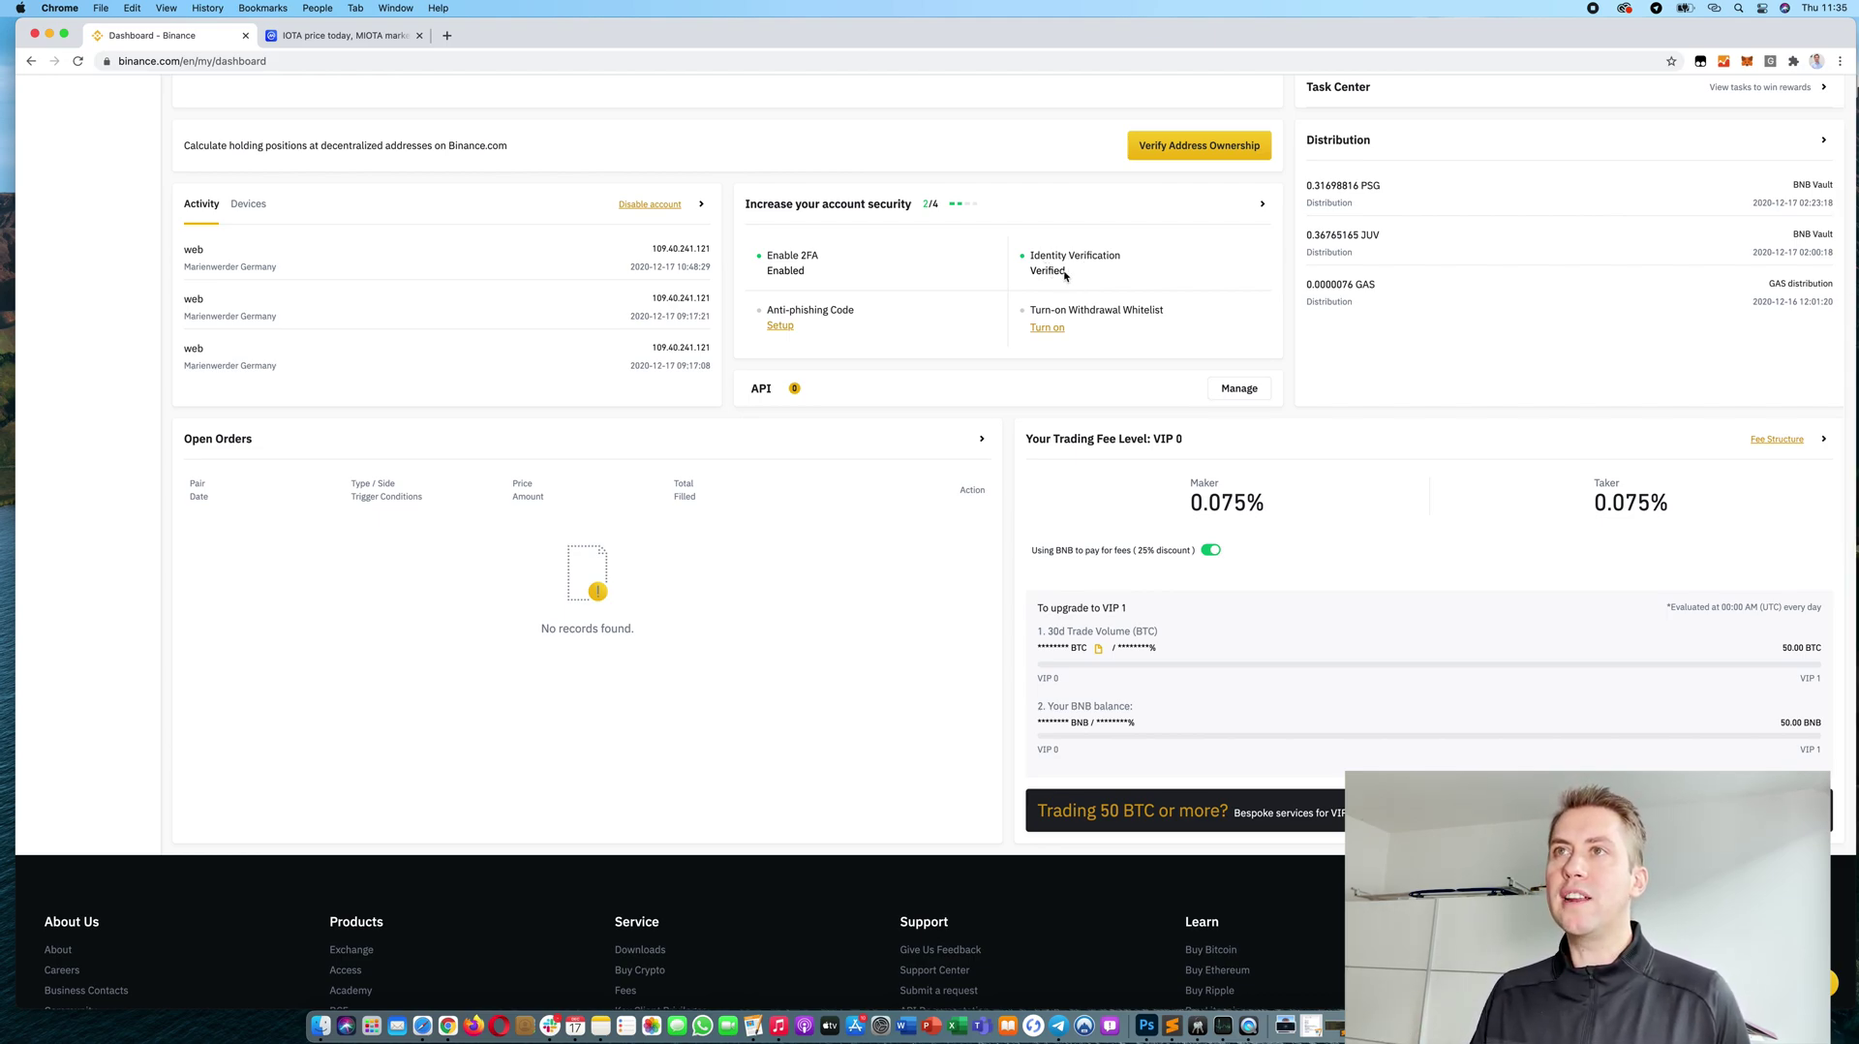
scroll(1066, 276, up, 1)
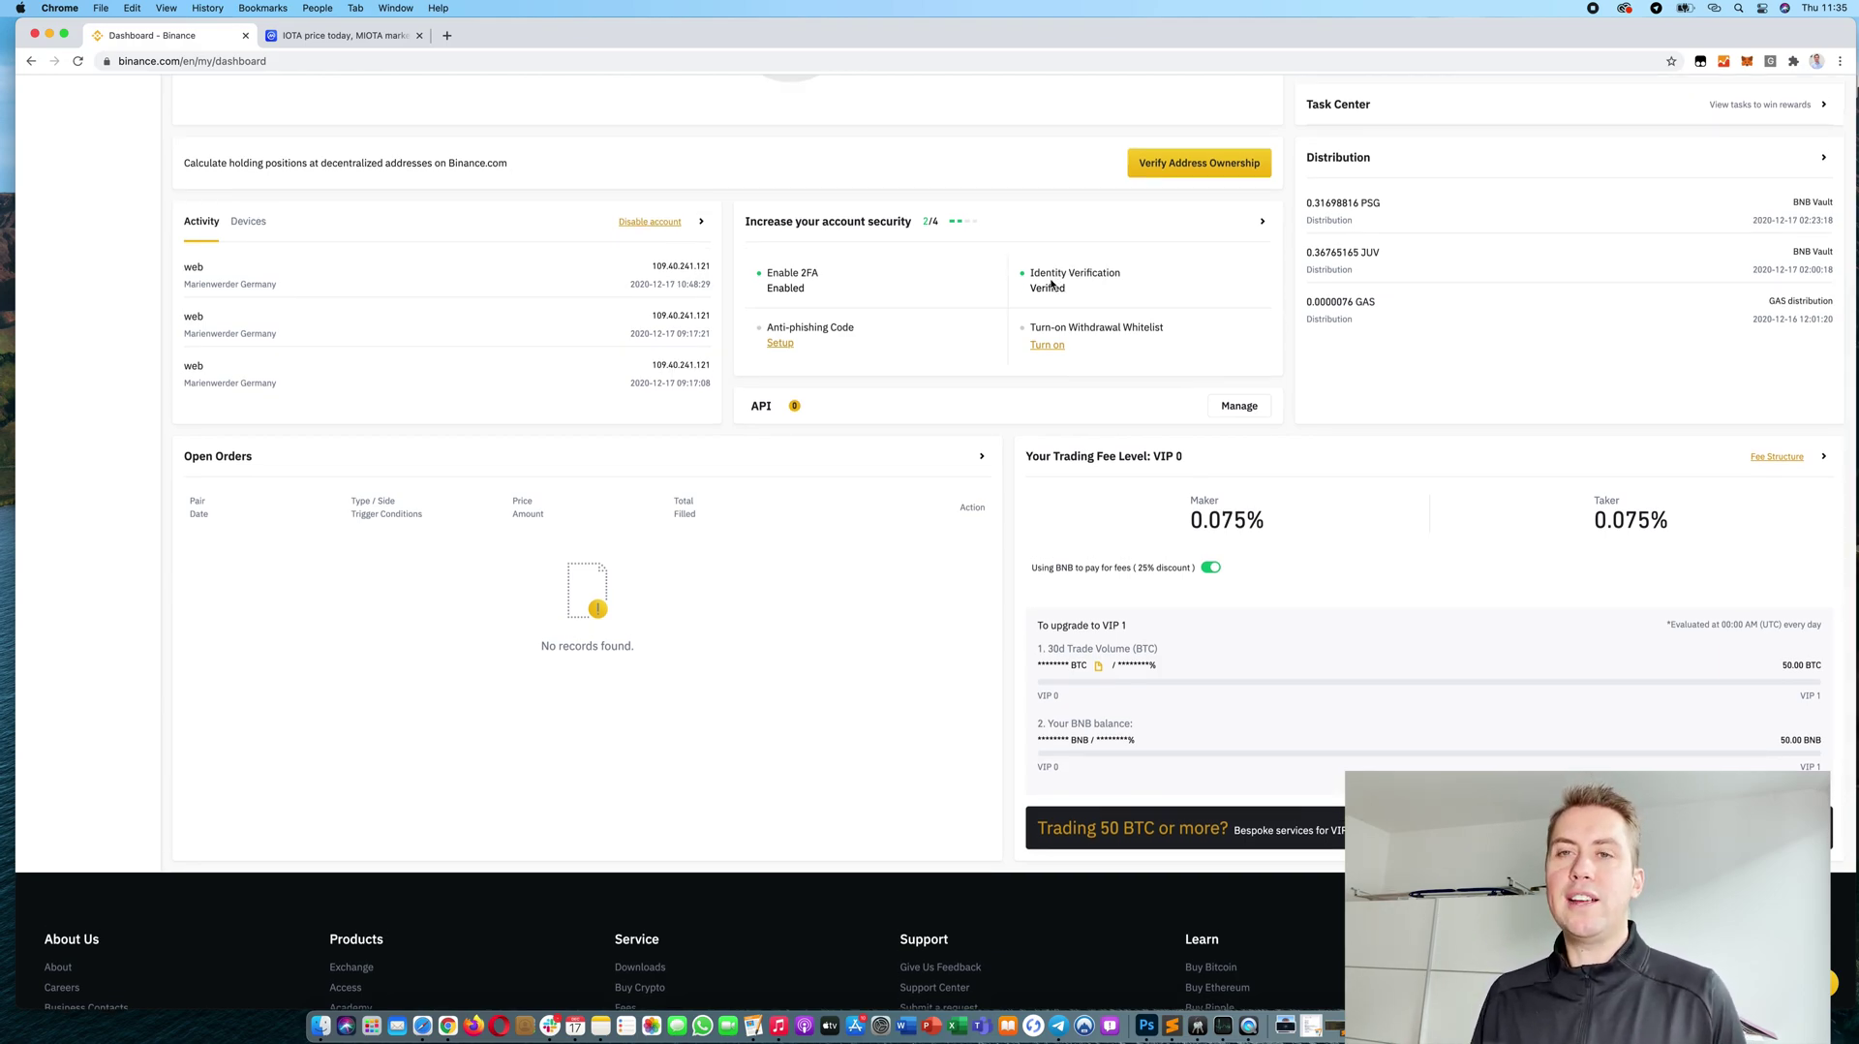
scroll(1050, 286, up, 5)
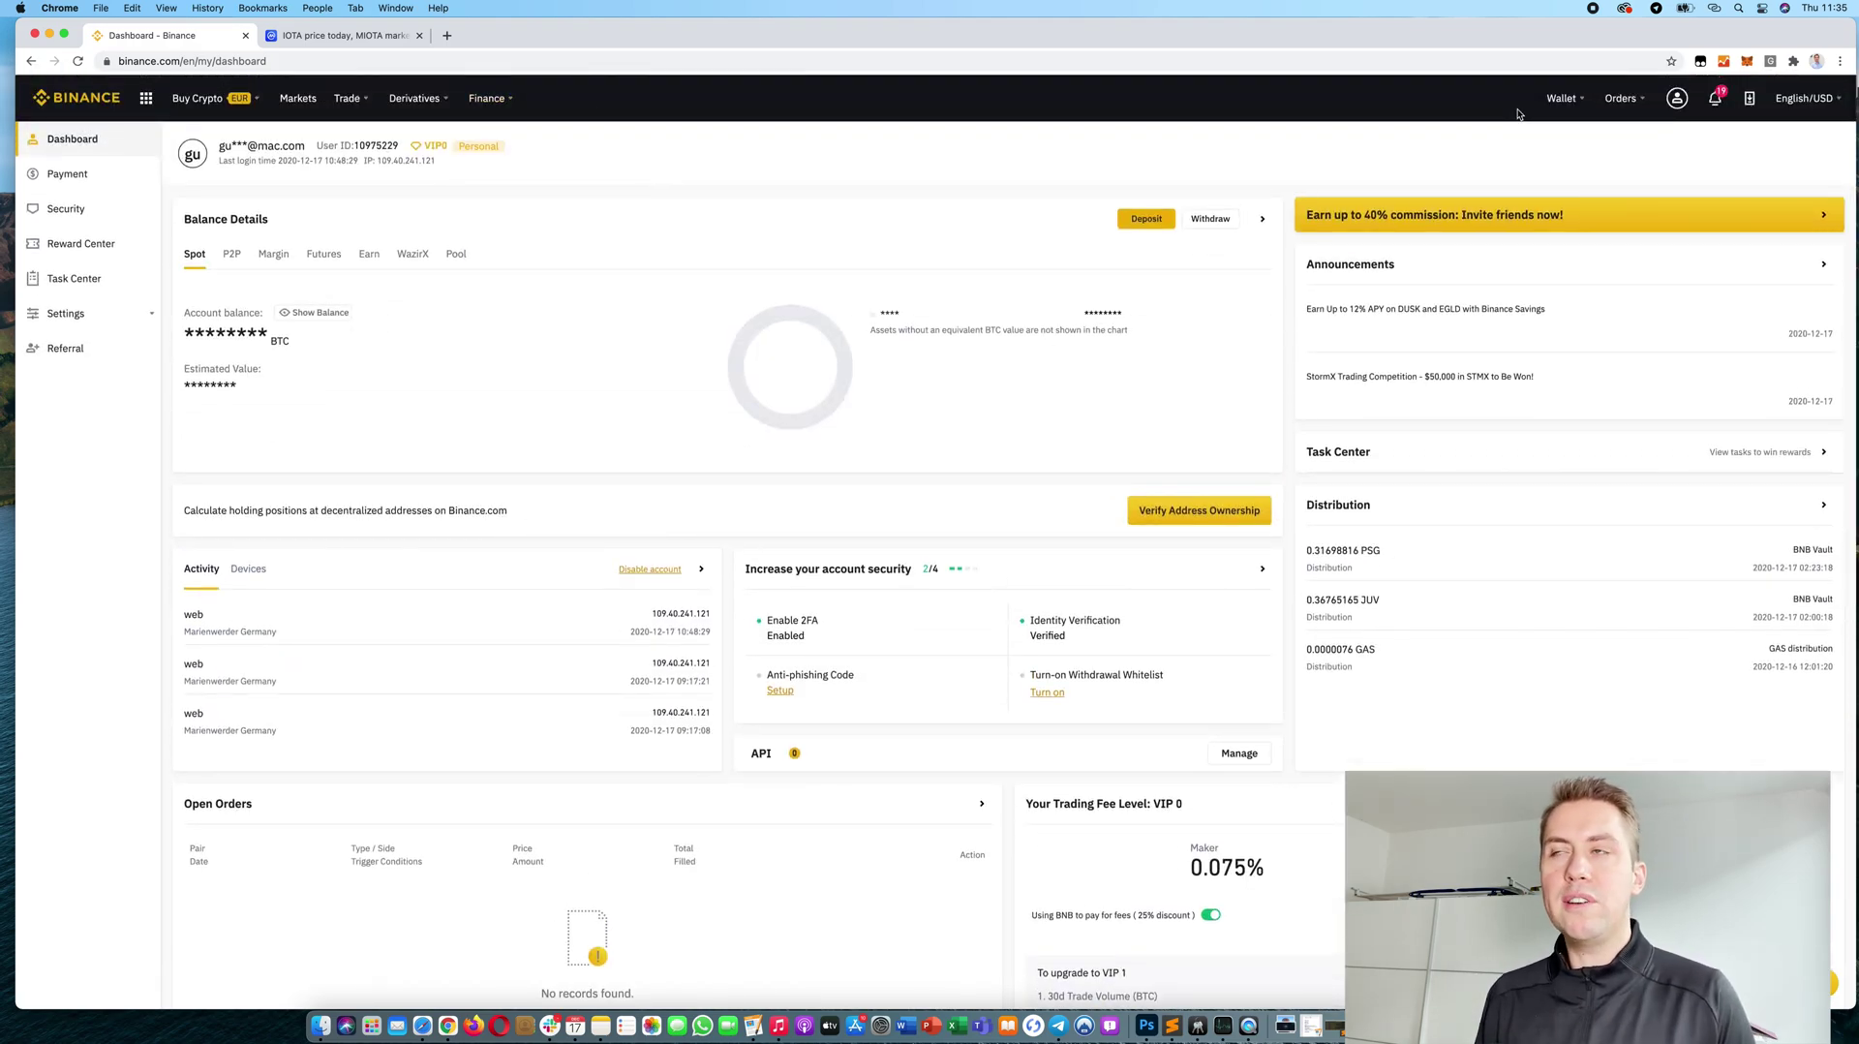
Step: Open the Fiat and Spot crypto Deposit page, searching 'iota' in the coin list but keeping Bitcoin
mouse_move(1561, 98)
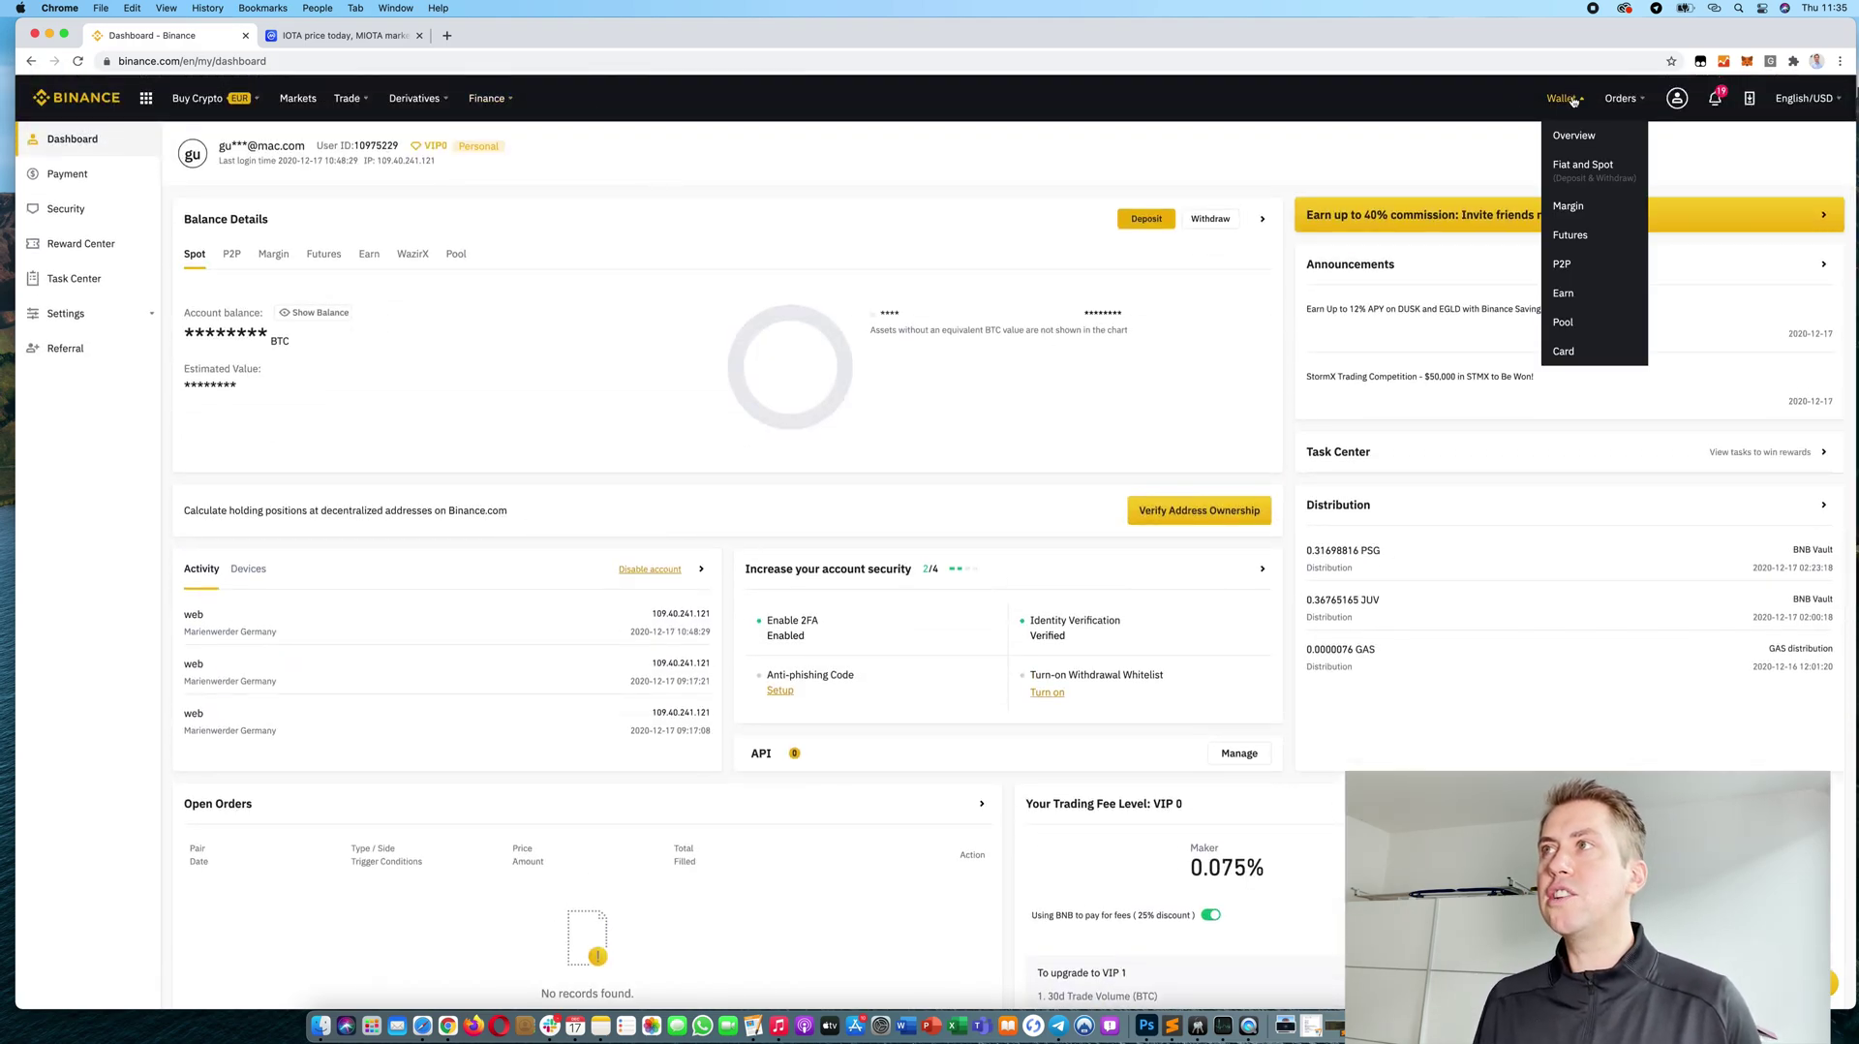
click(1576, 169)
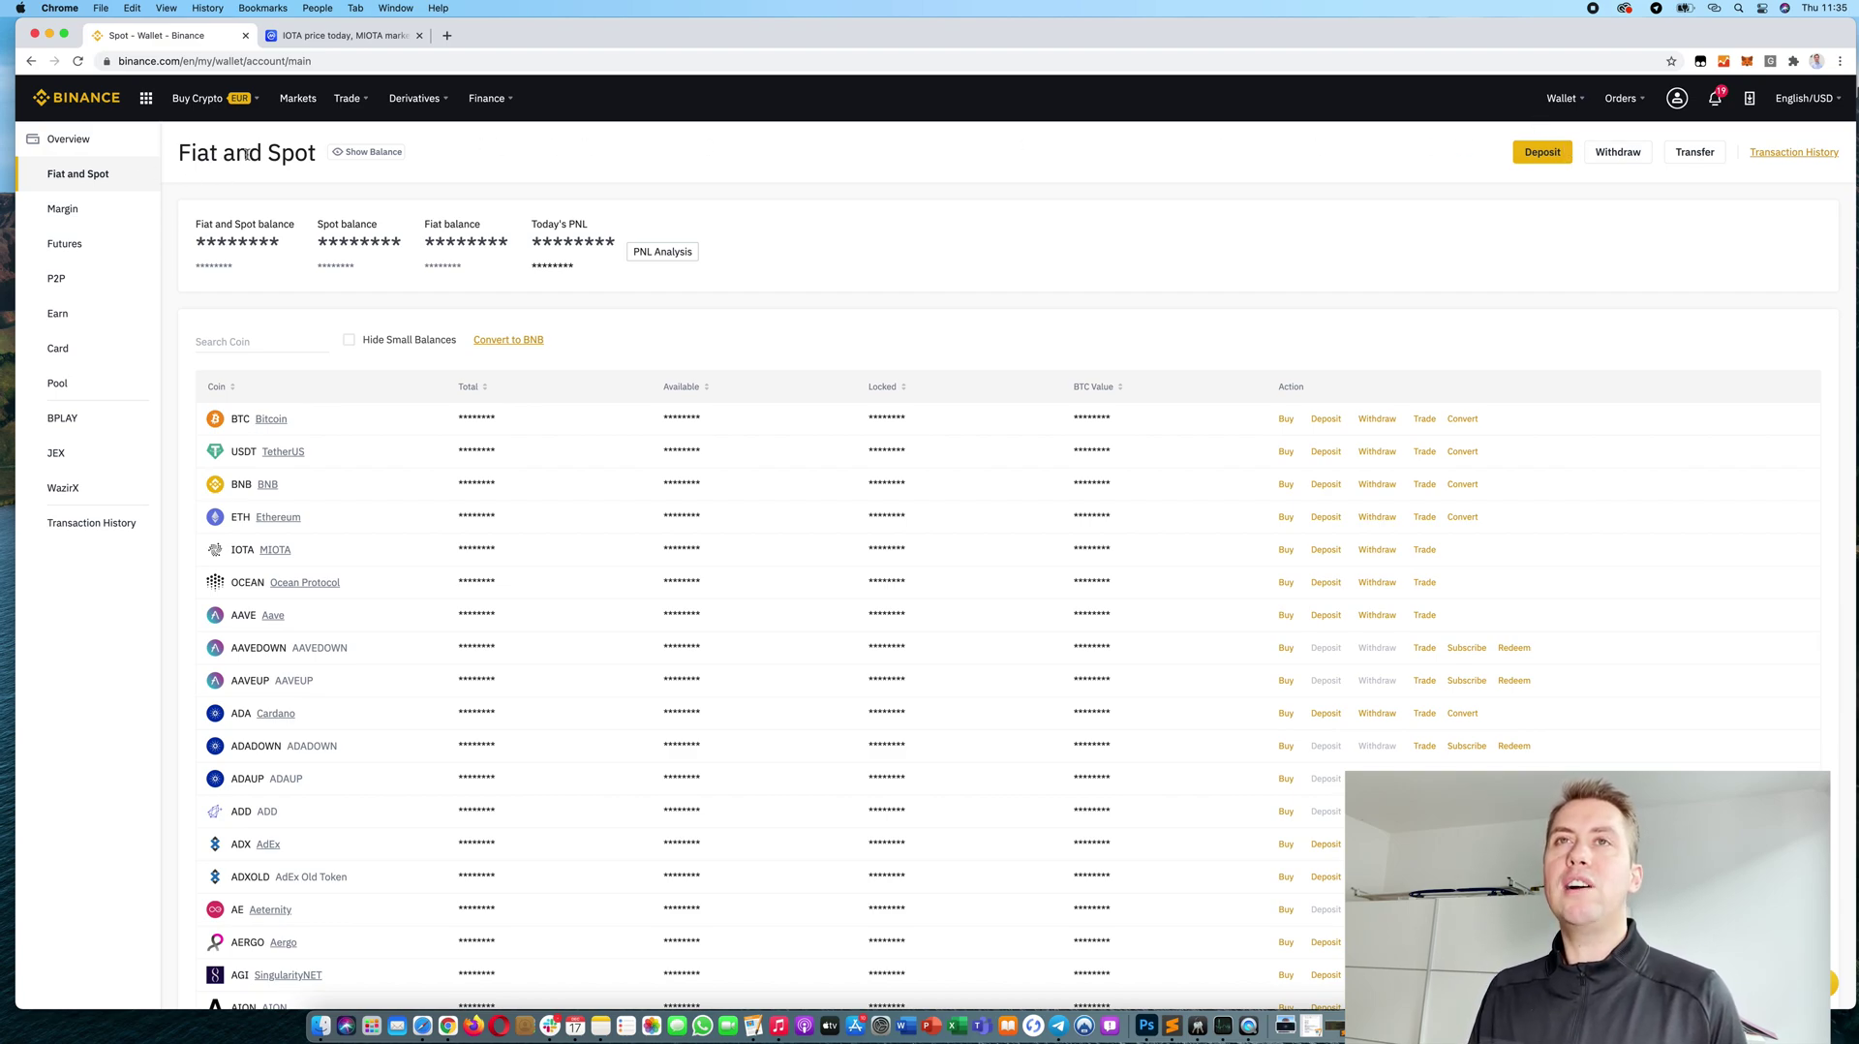
click(1547, 152)
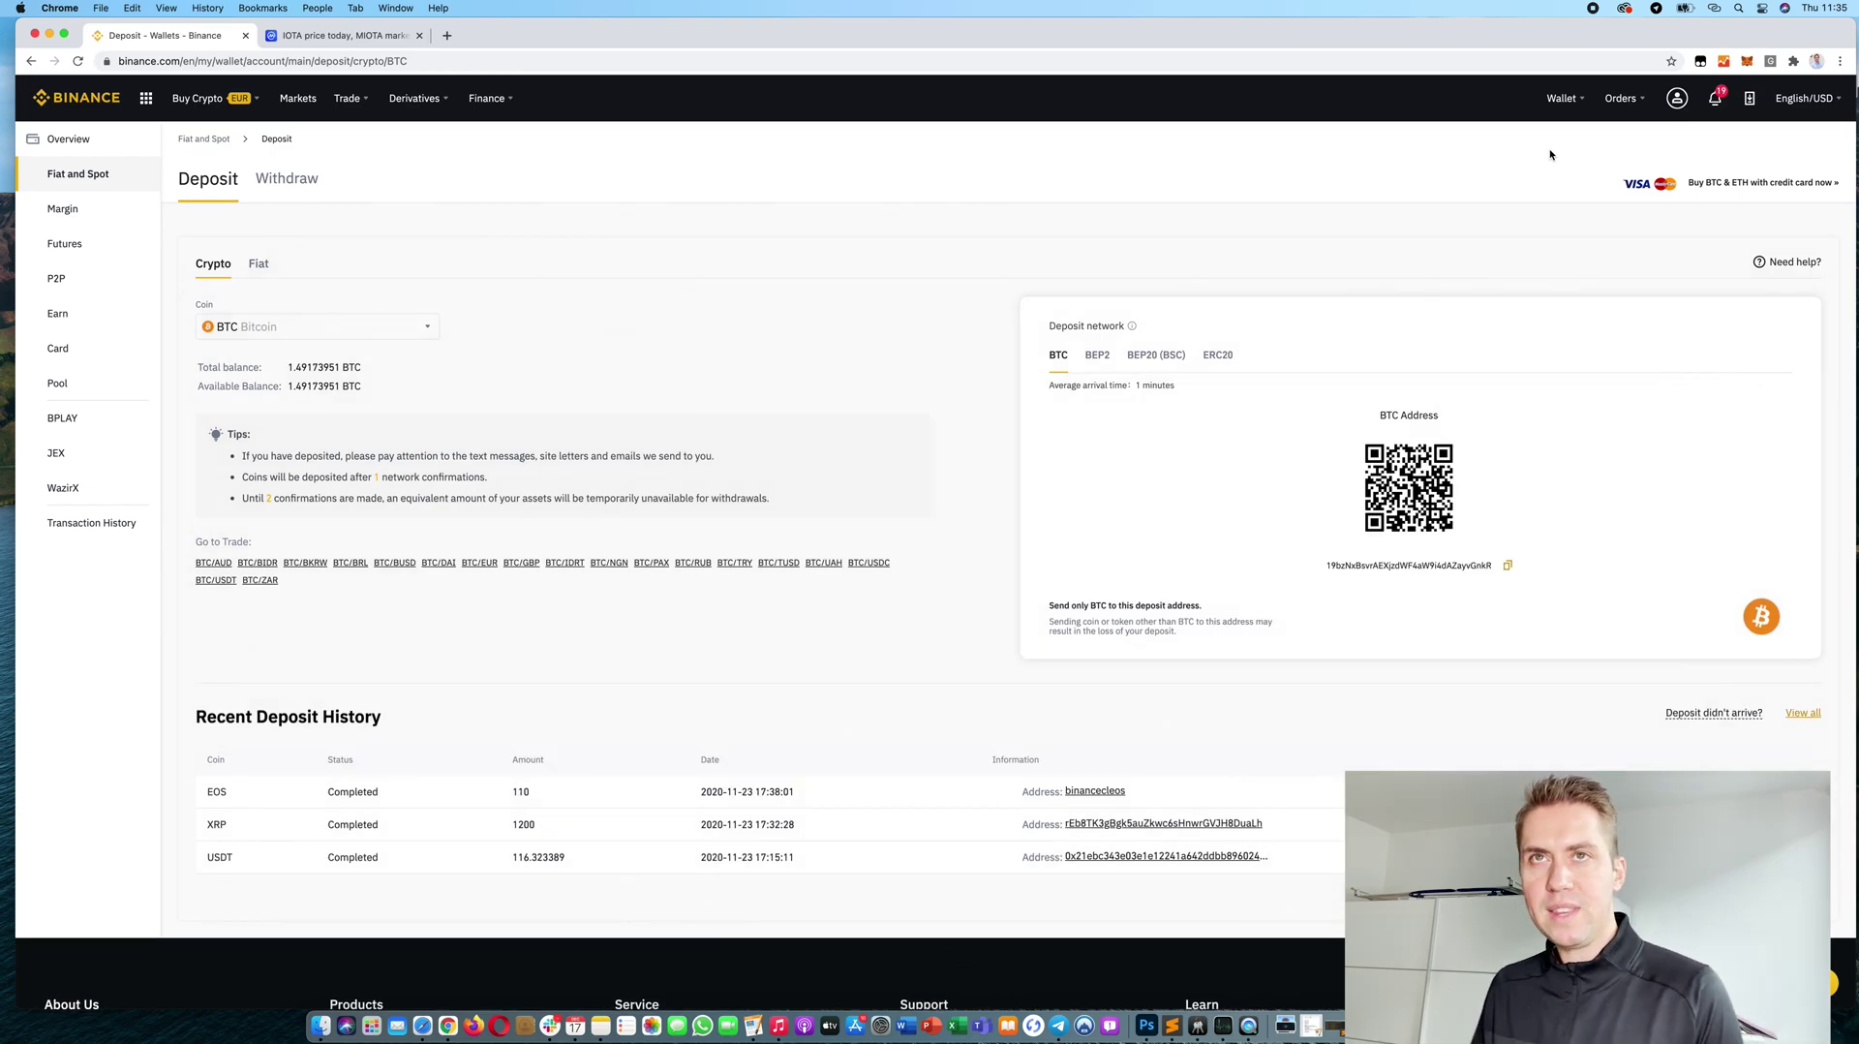
click(273, 329)
scroll(278, 344, down, 1)
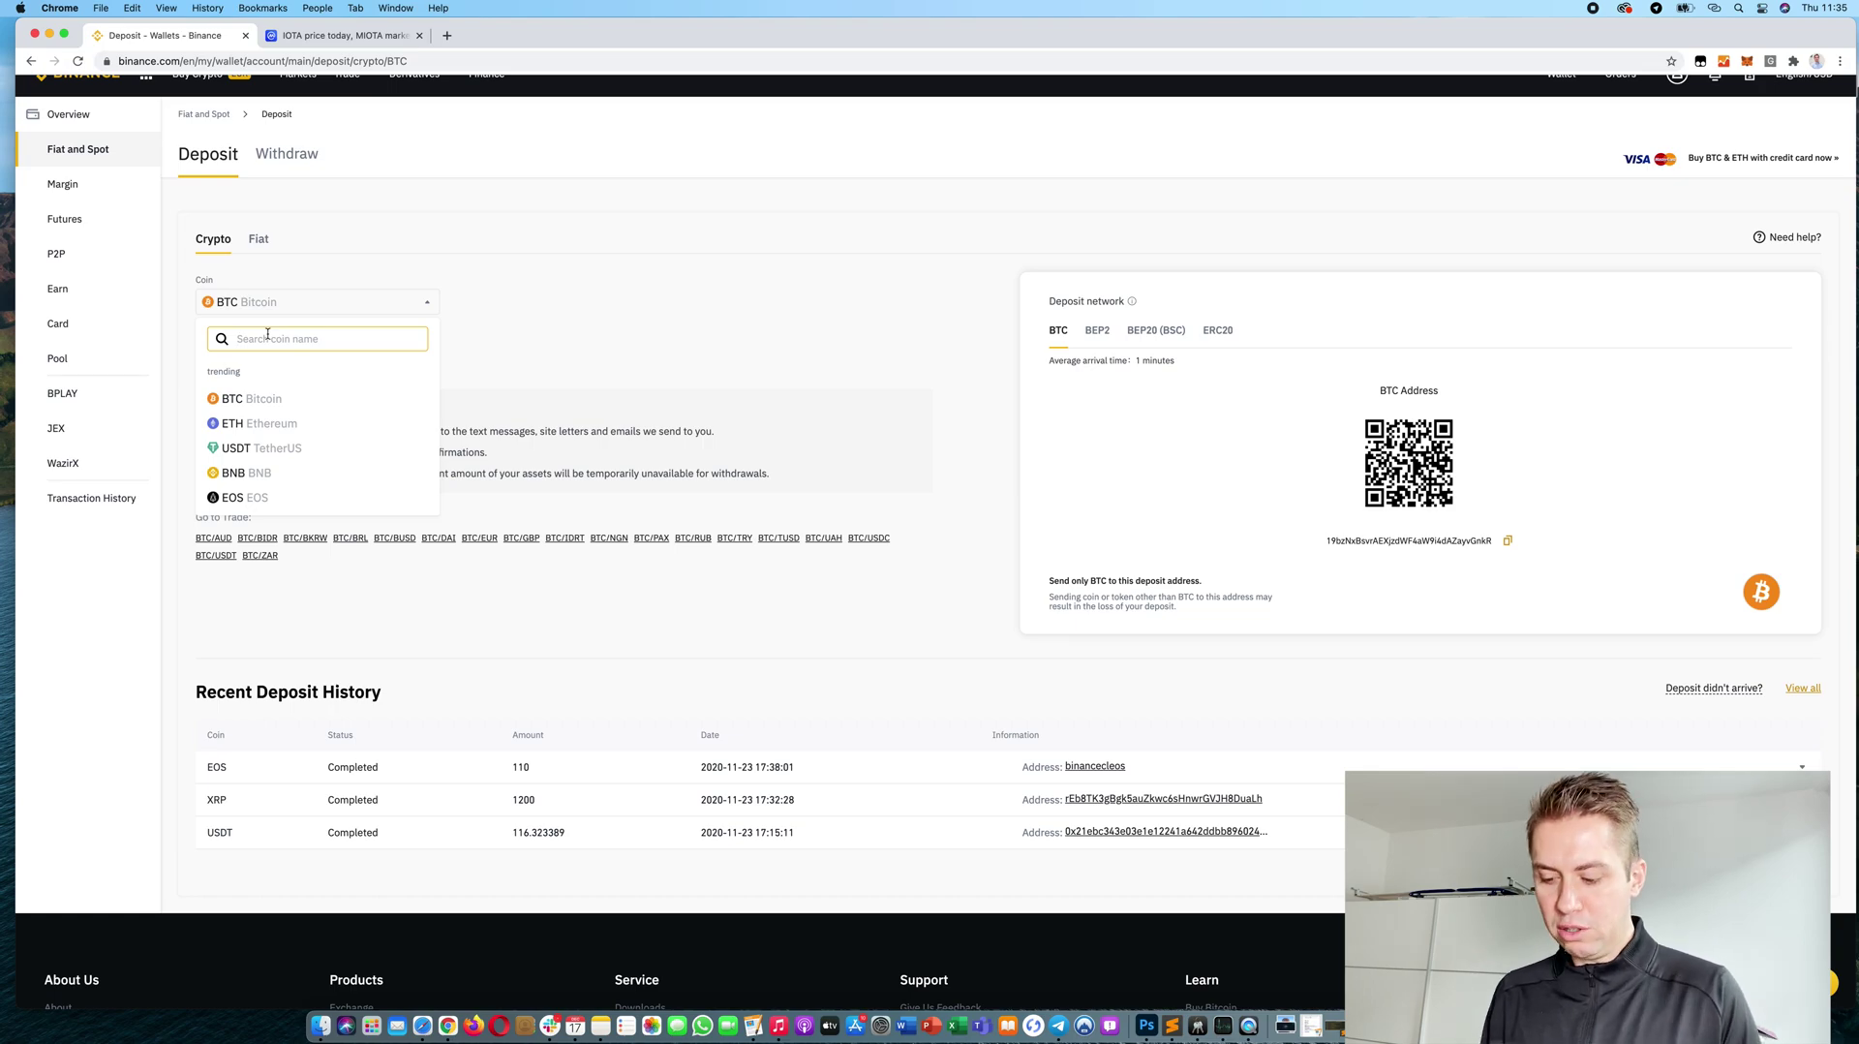
text(iota)
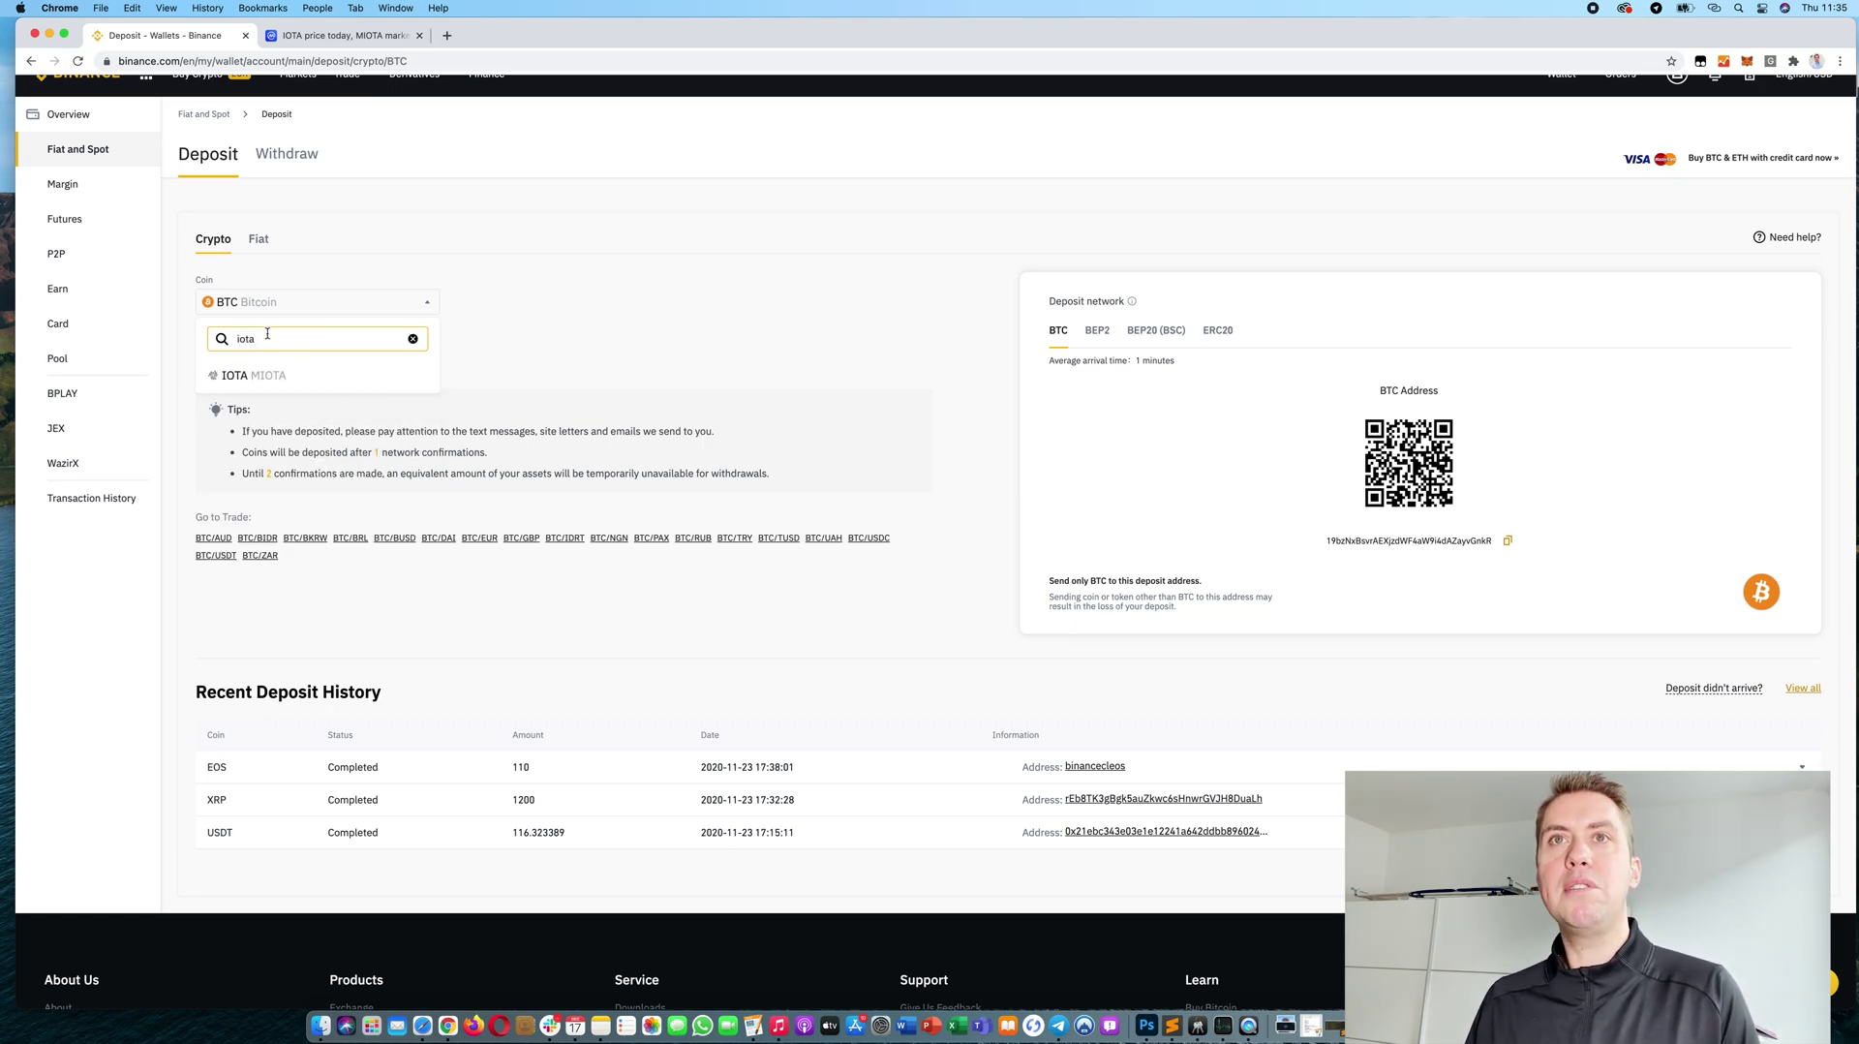
click(199, 337)
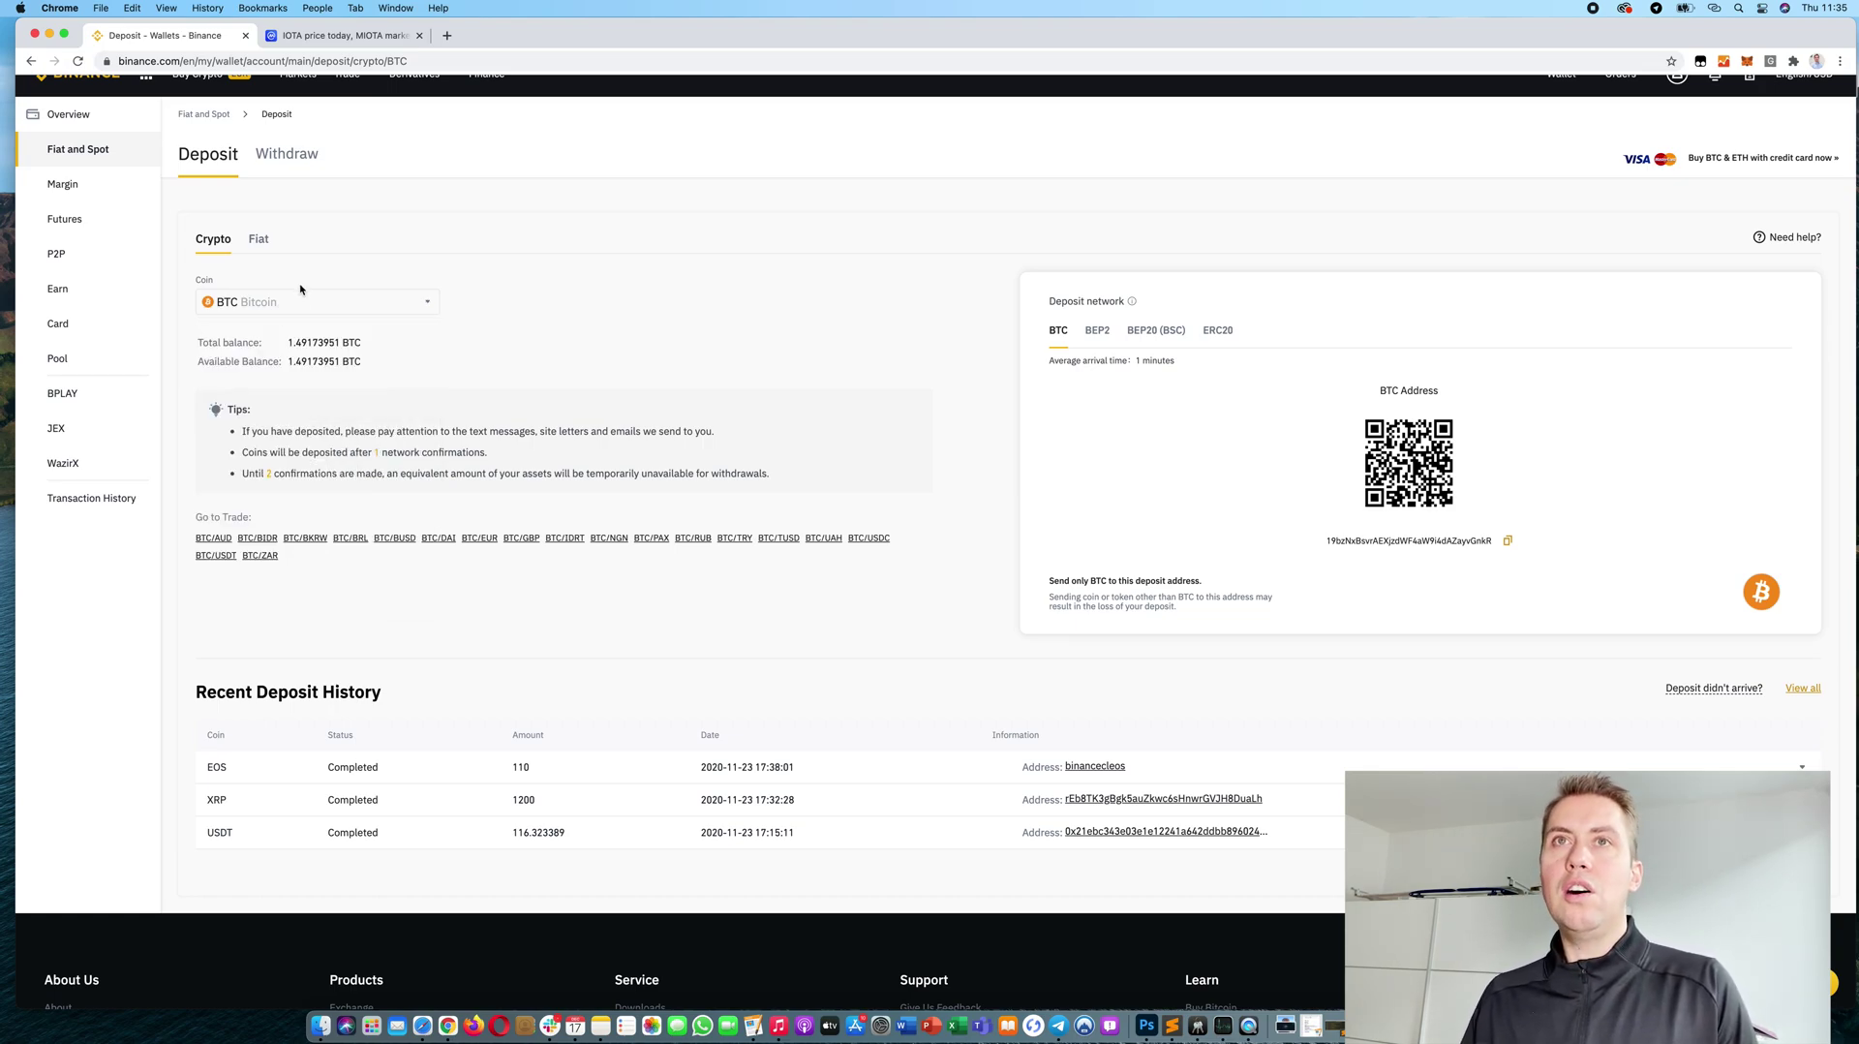
Step: Enter a 500 EUR fiat deposit via Bank Transfer (SEPA) with 0.00 EUR fee
click(259, 240)
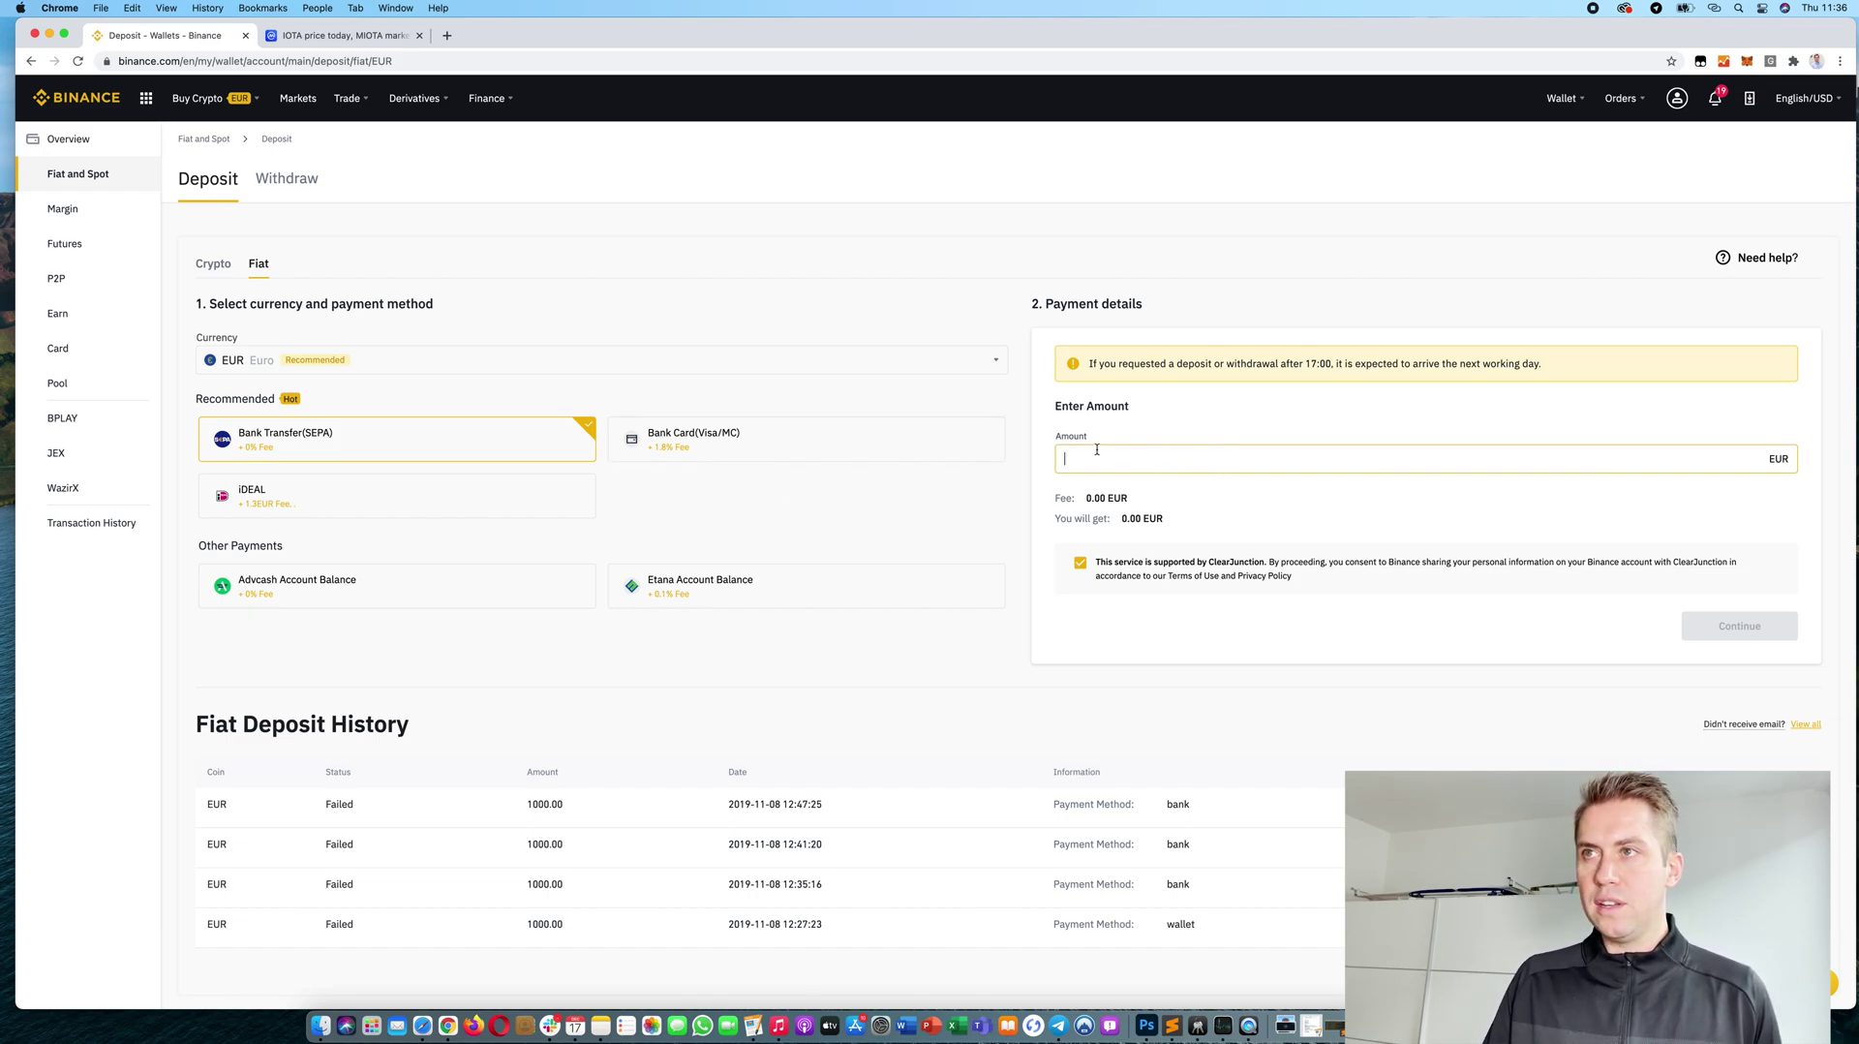
text(500)
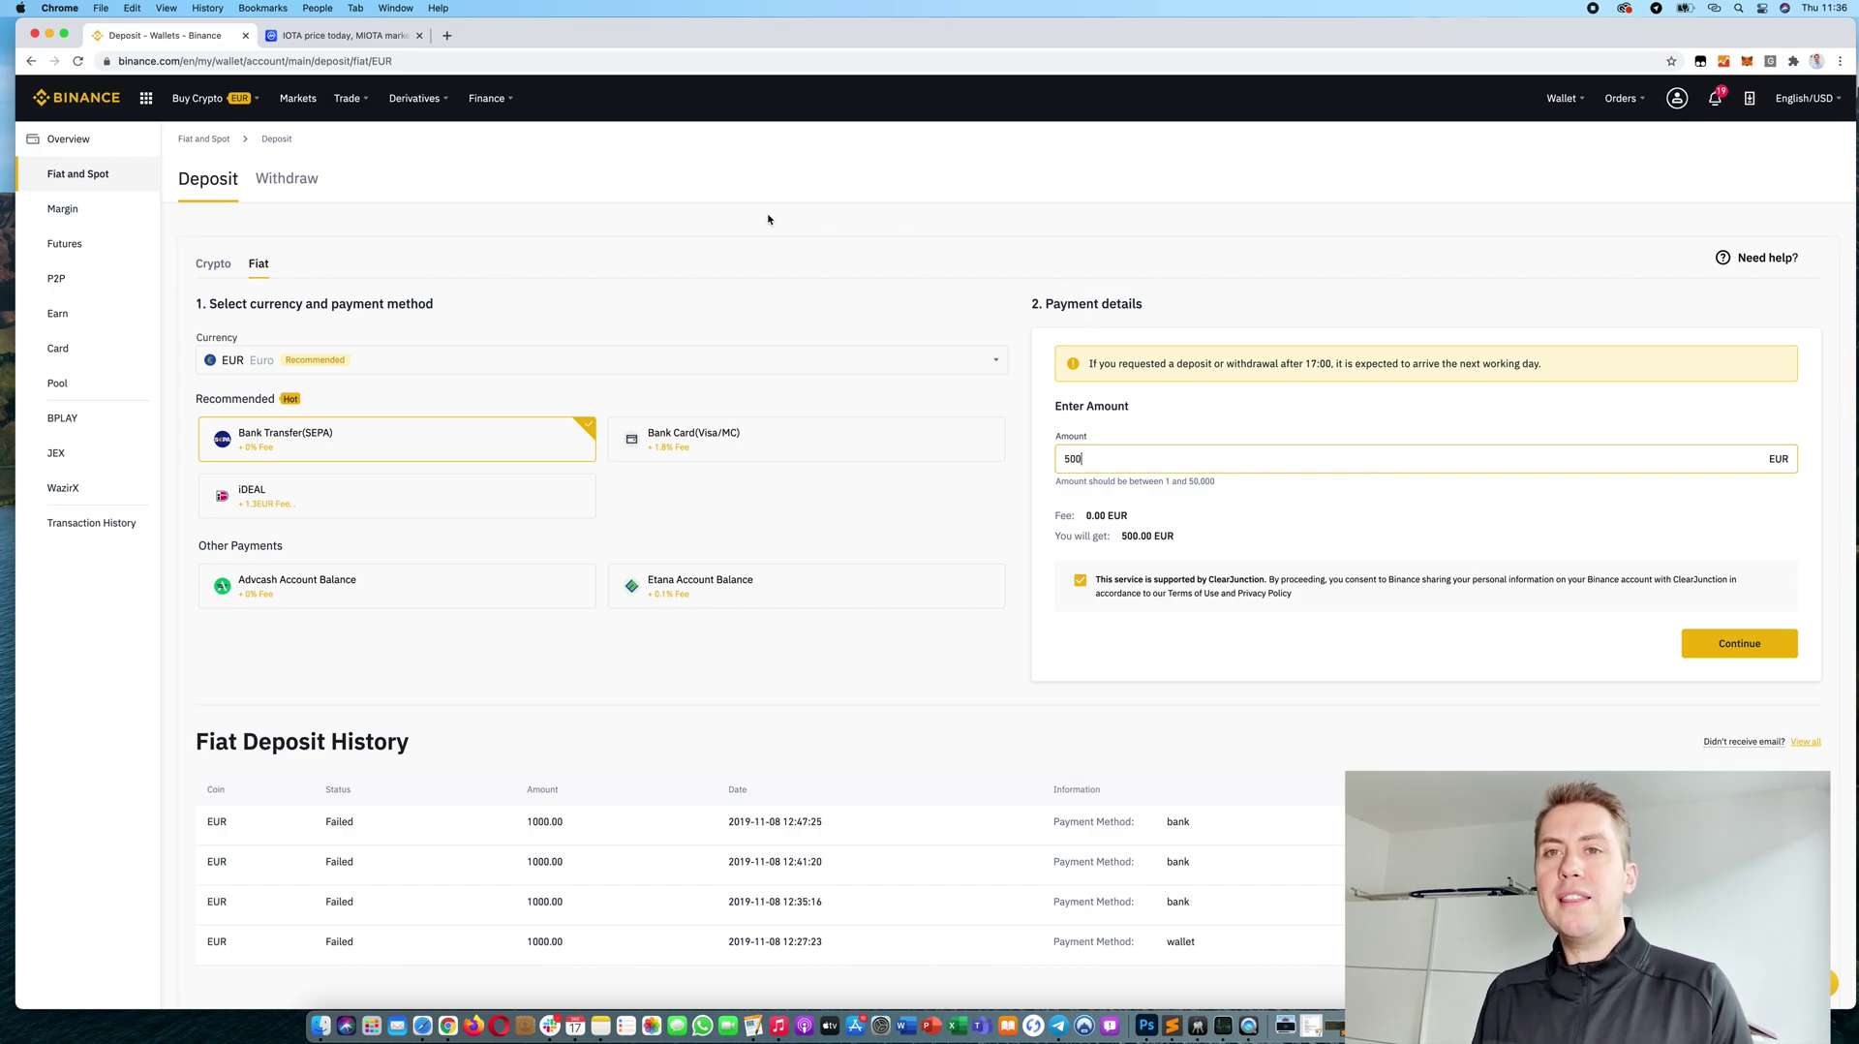
Step: Search the spot markets for 'btc' to list BTC/EUR, BTC/USDT and BTC/BUSD pairs
click(297, 103)
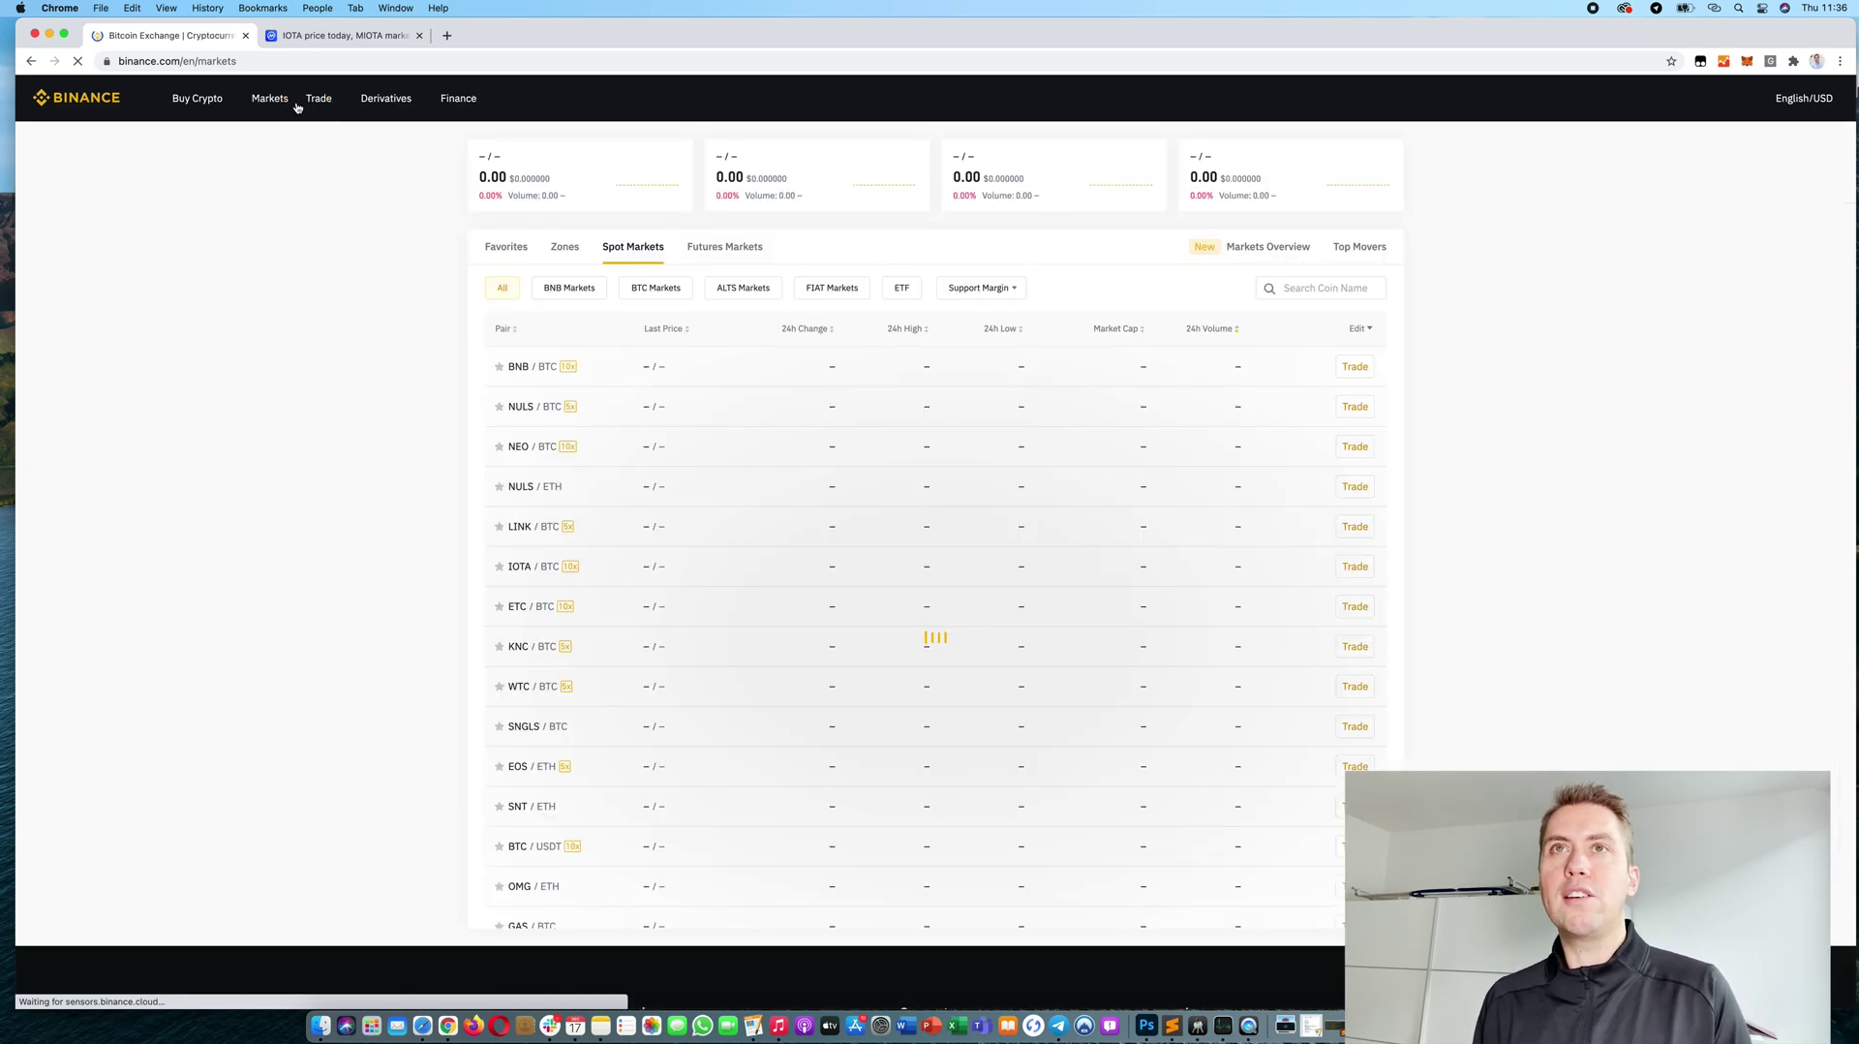
click(1320, 289)
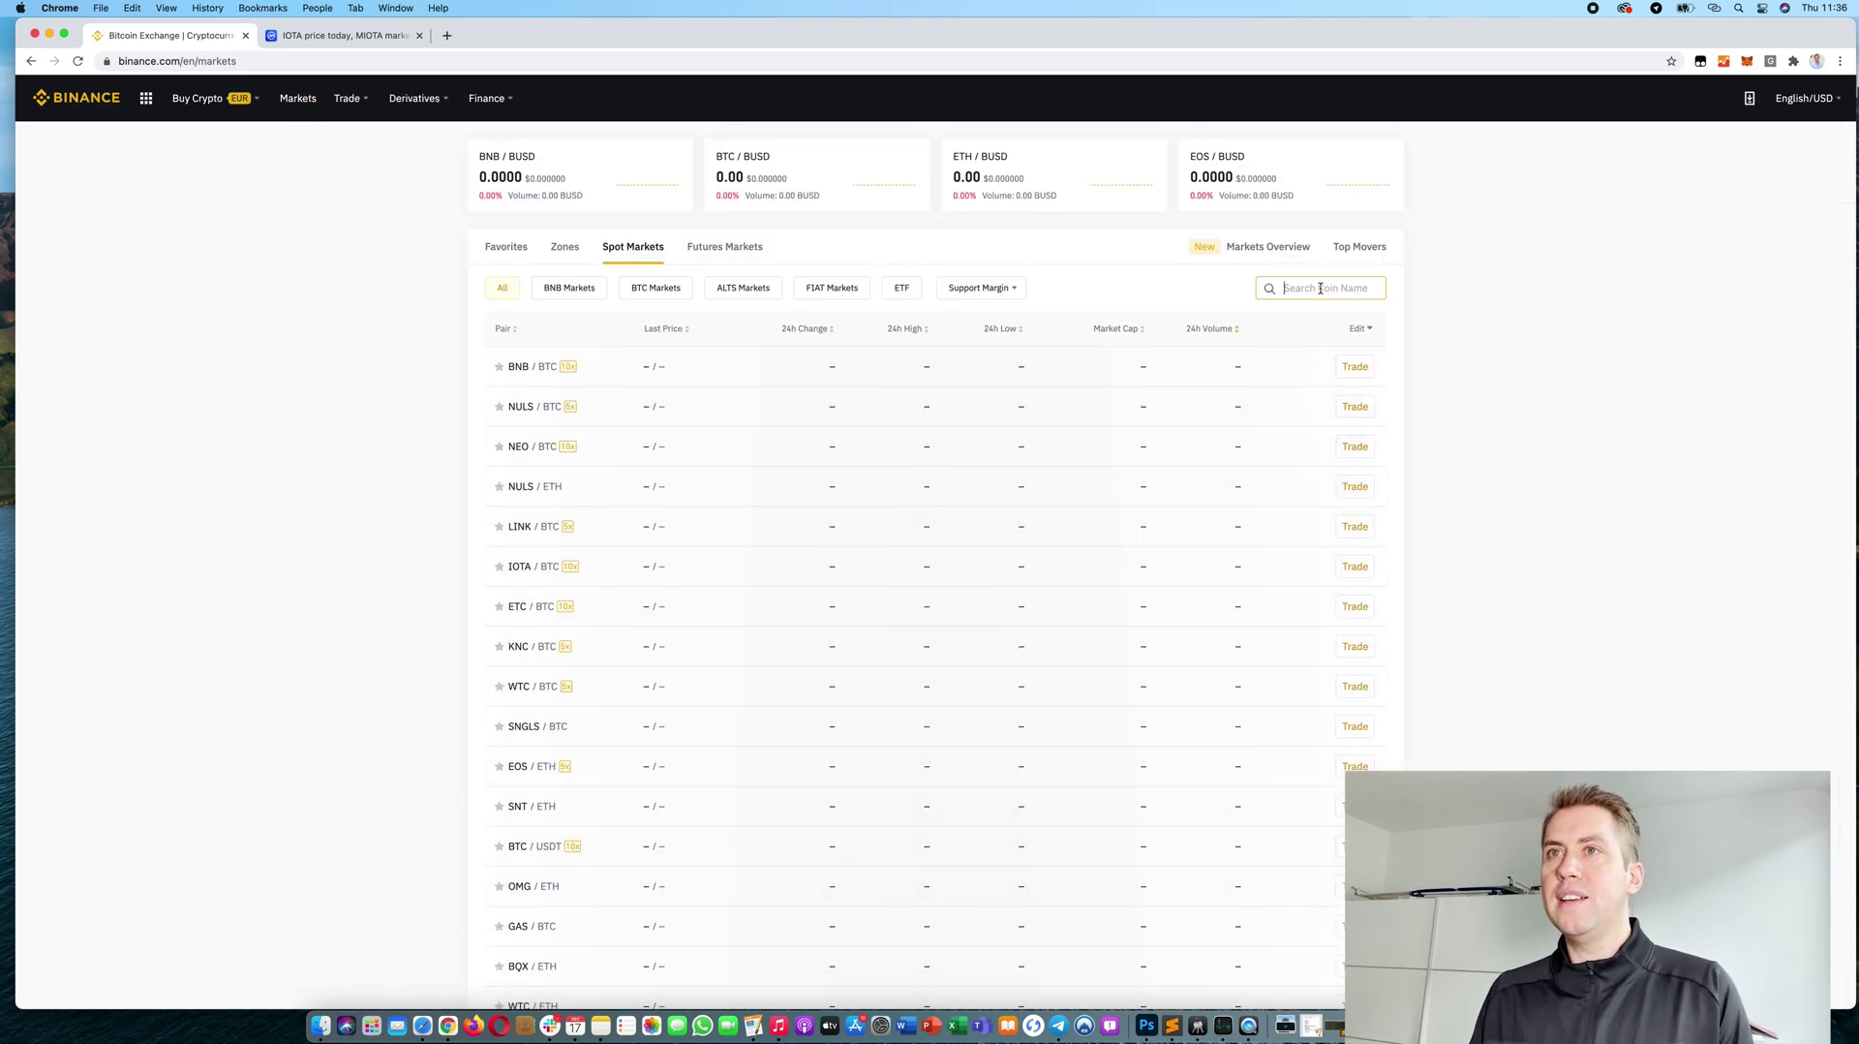
text(io)
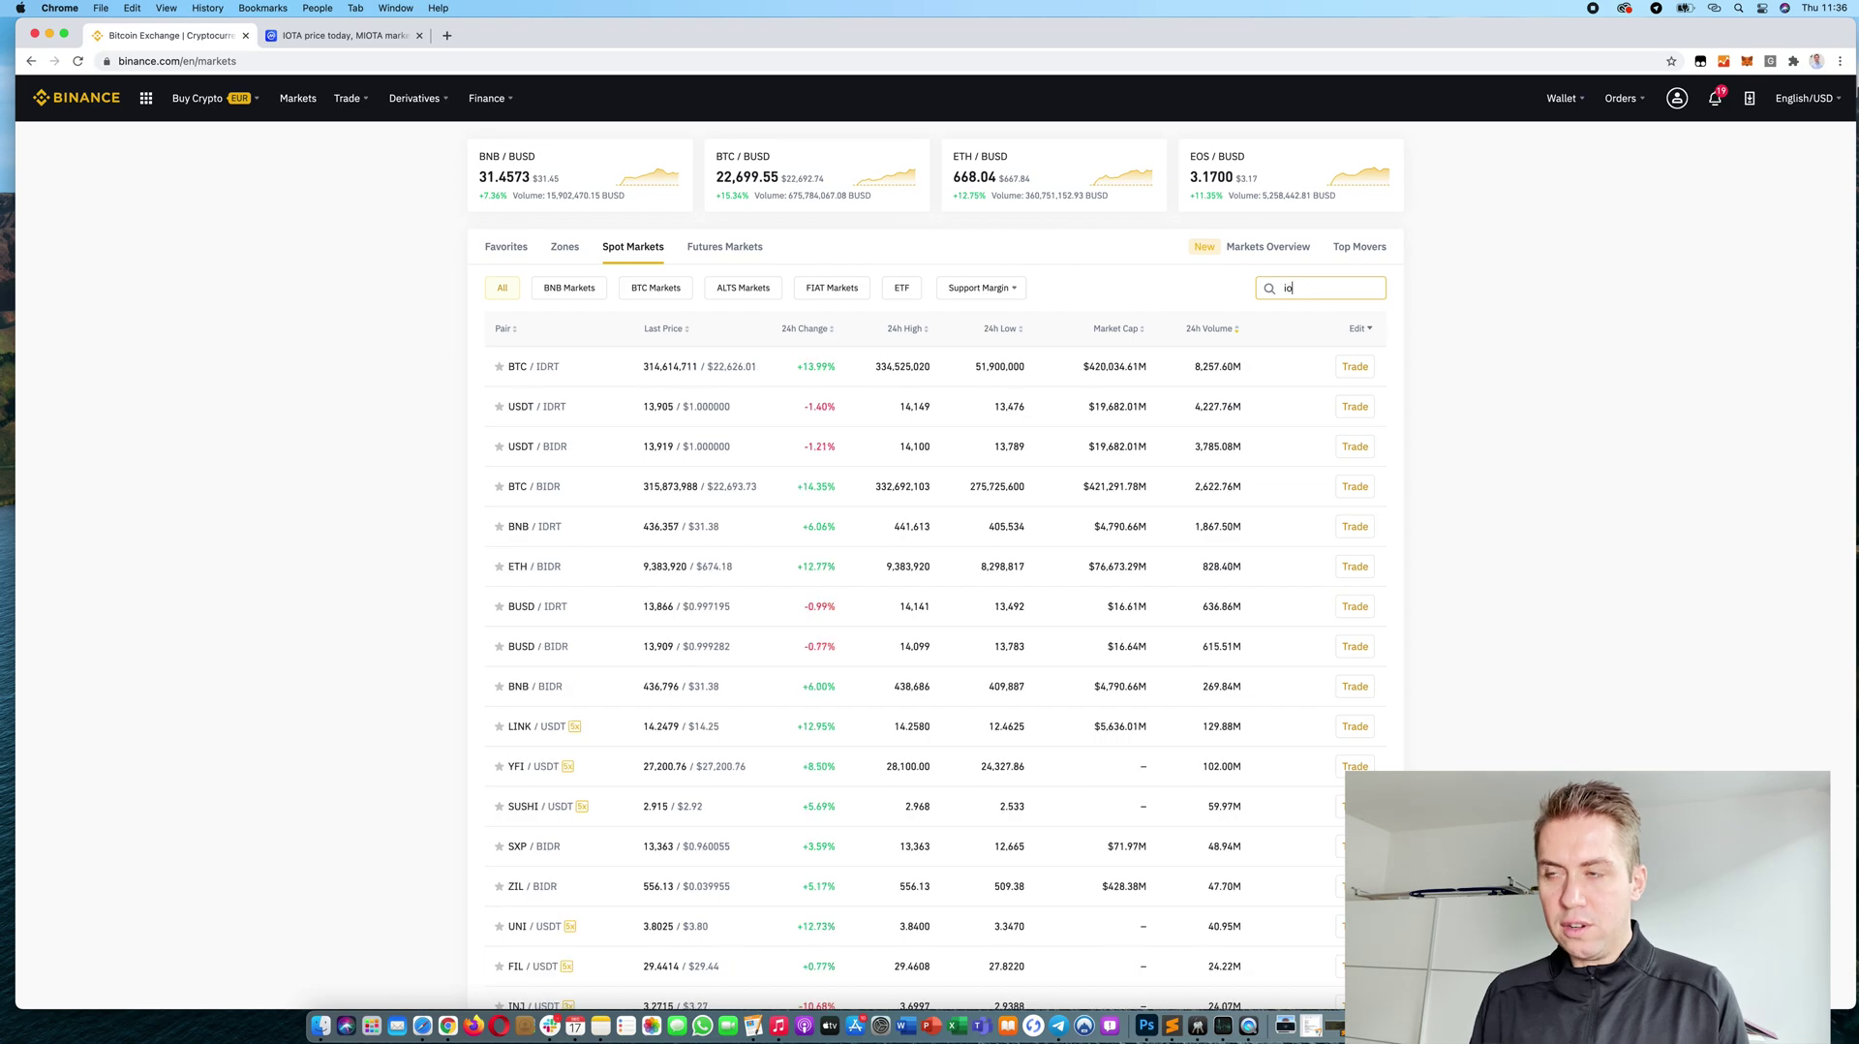
text(ta)
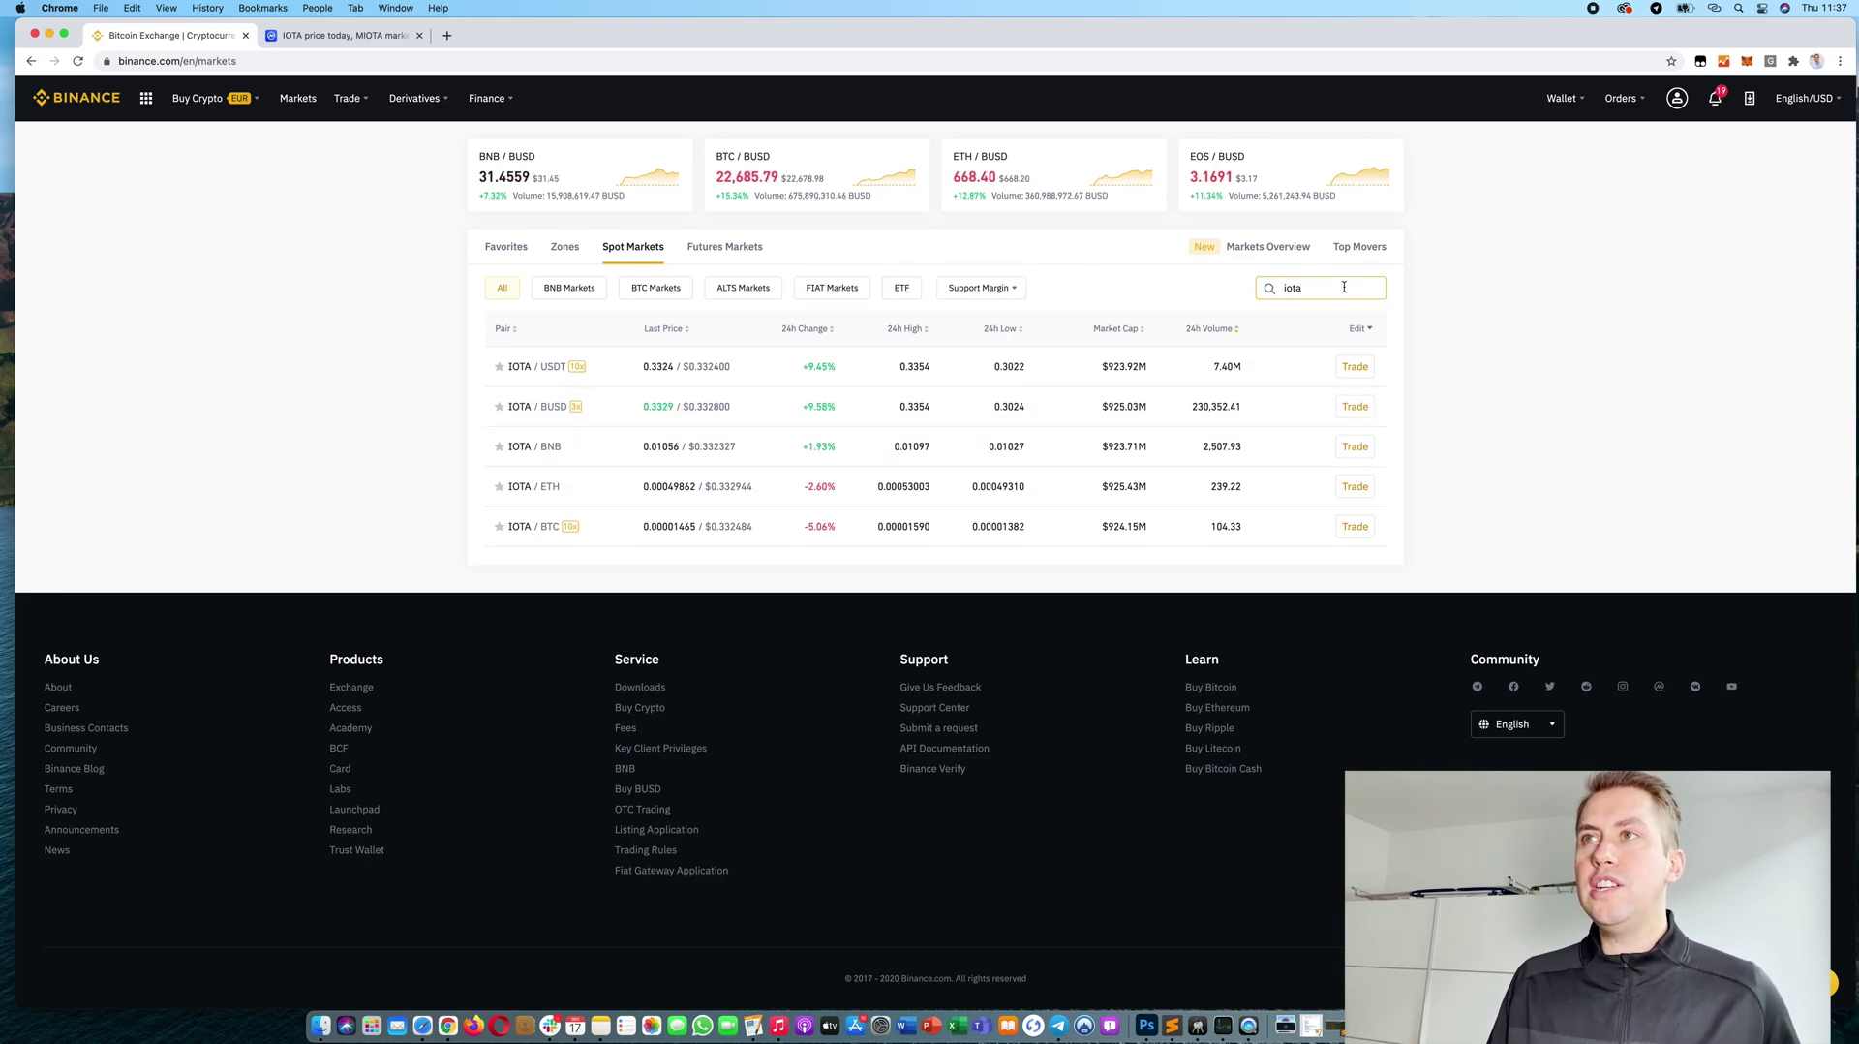
text(btc)
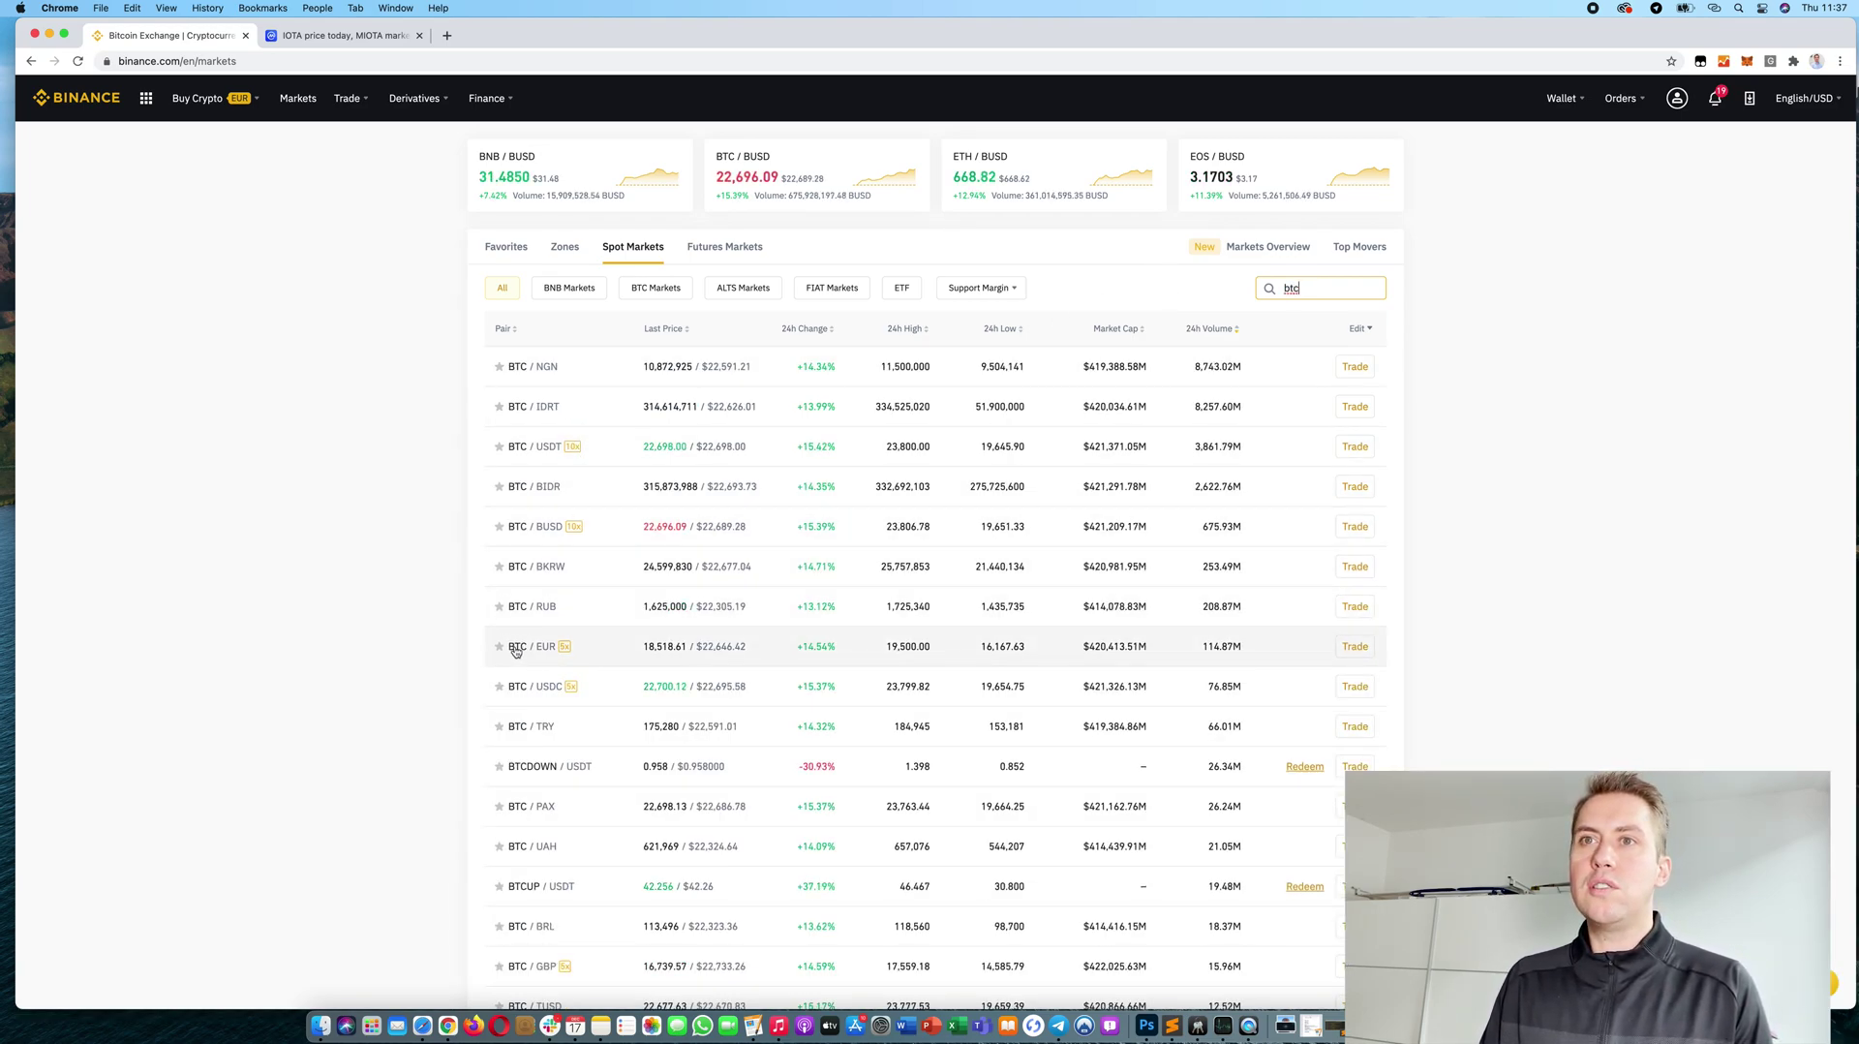
Step: Open the BTC/EUR trading page with the order form set to Market
click(521, 647)
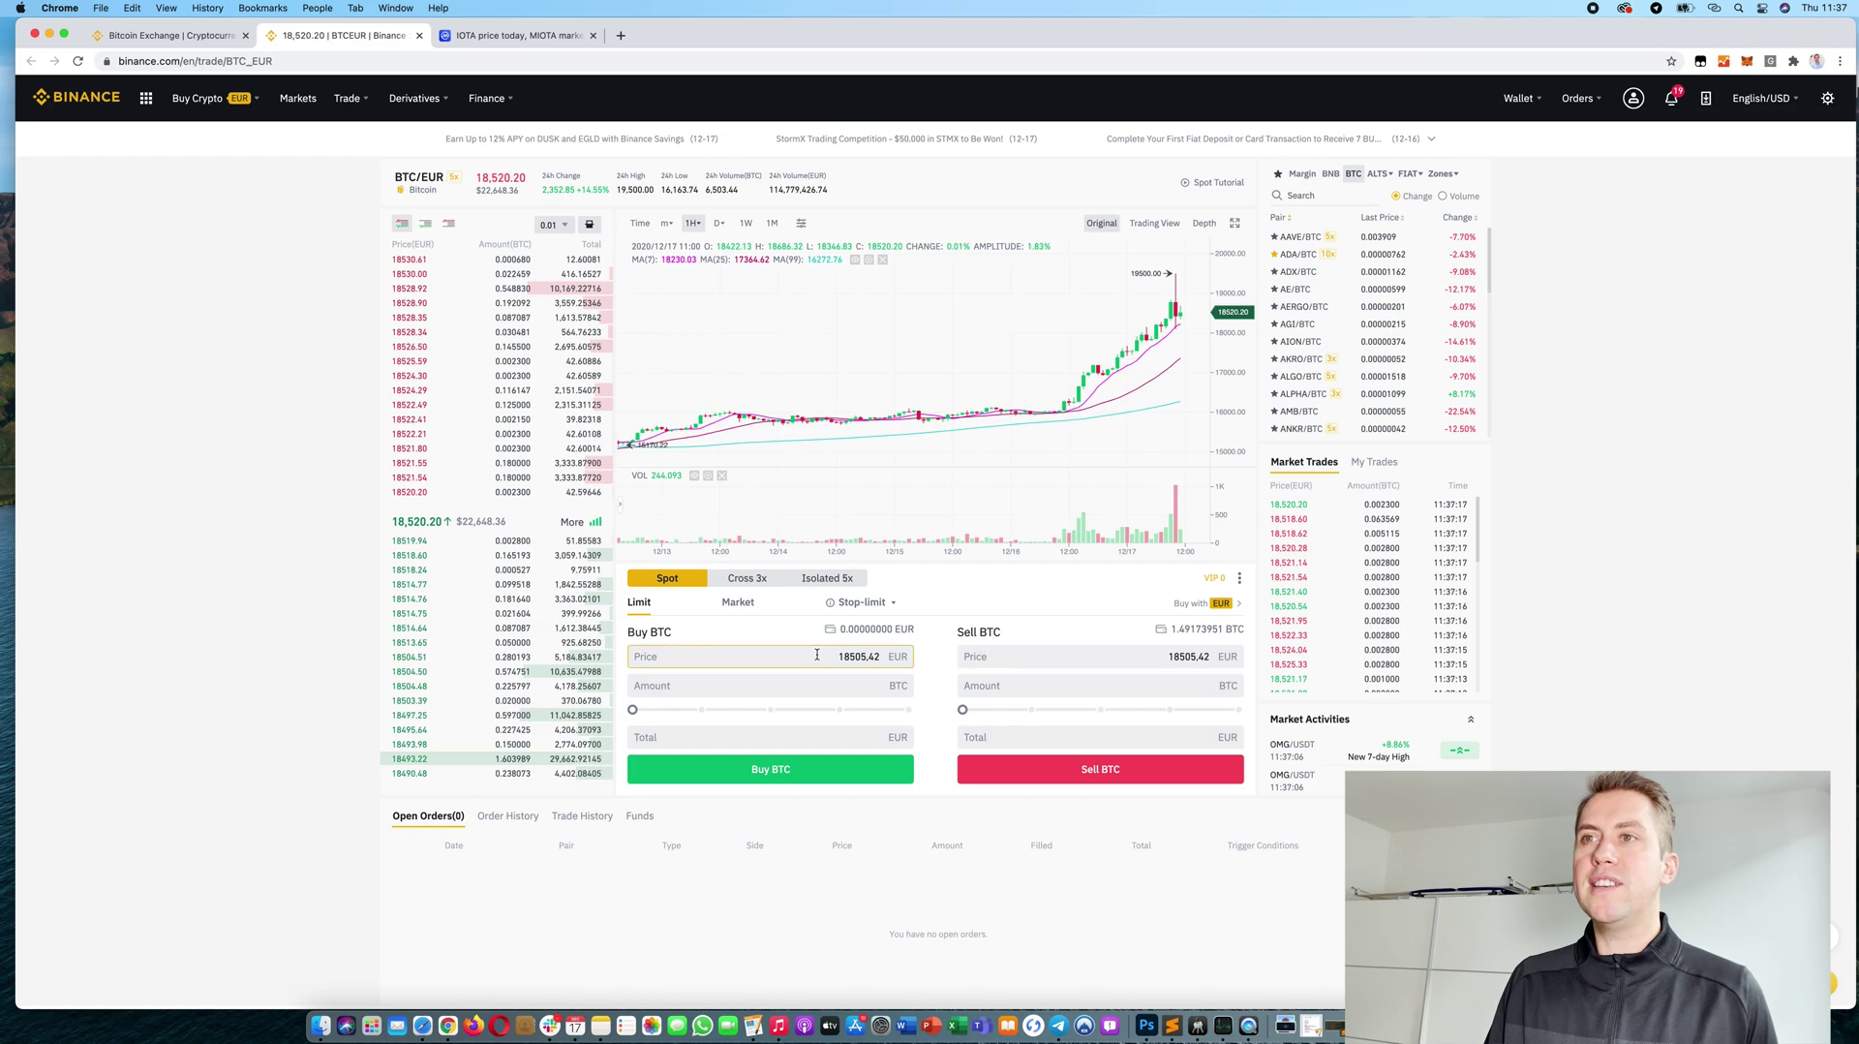
click(738, 603)
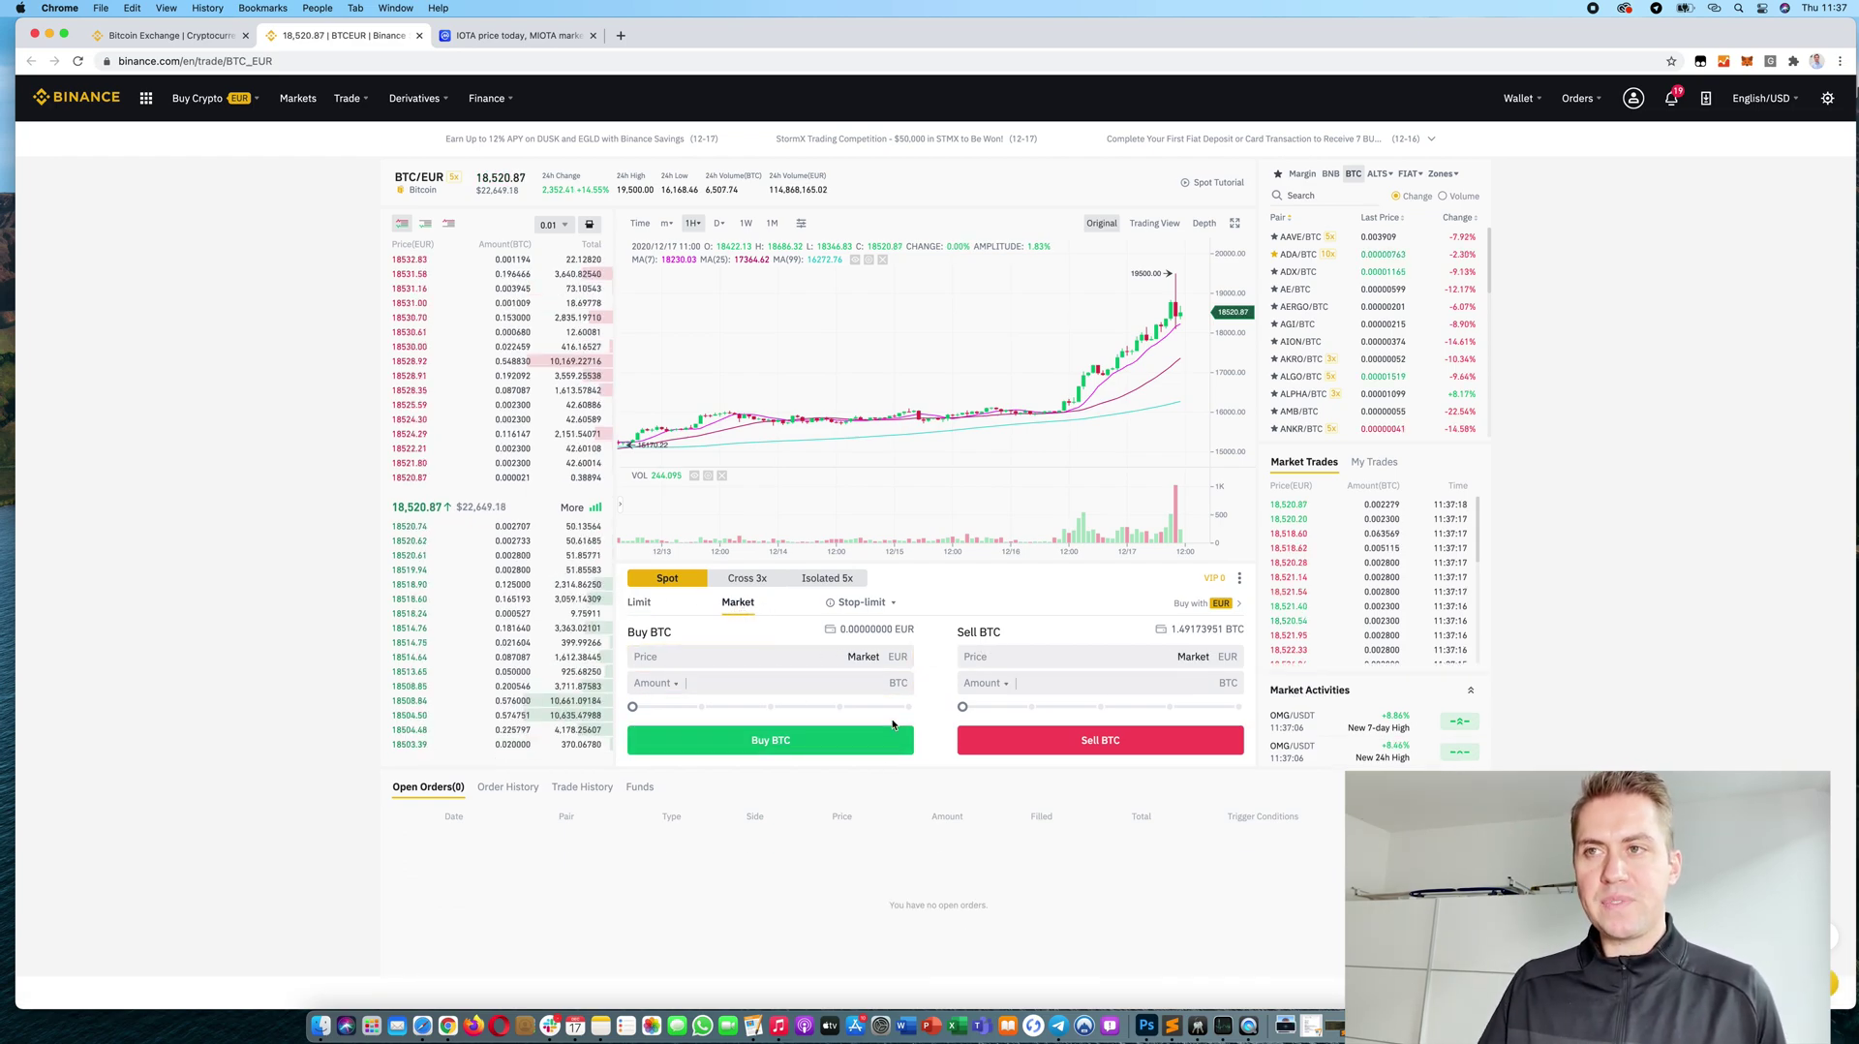
click(864, 679)
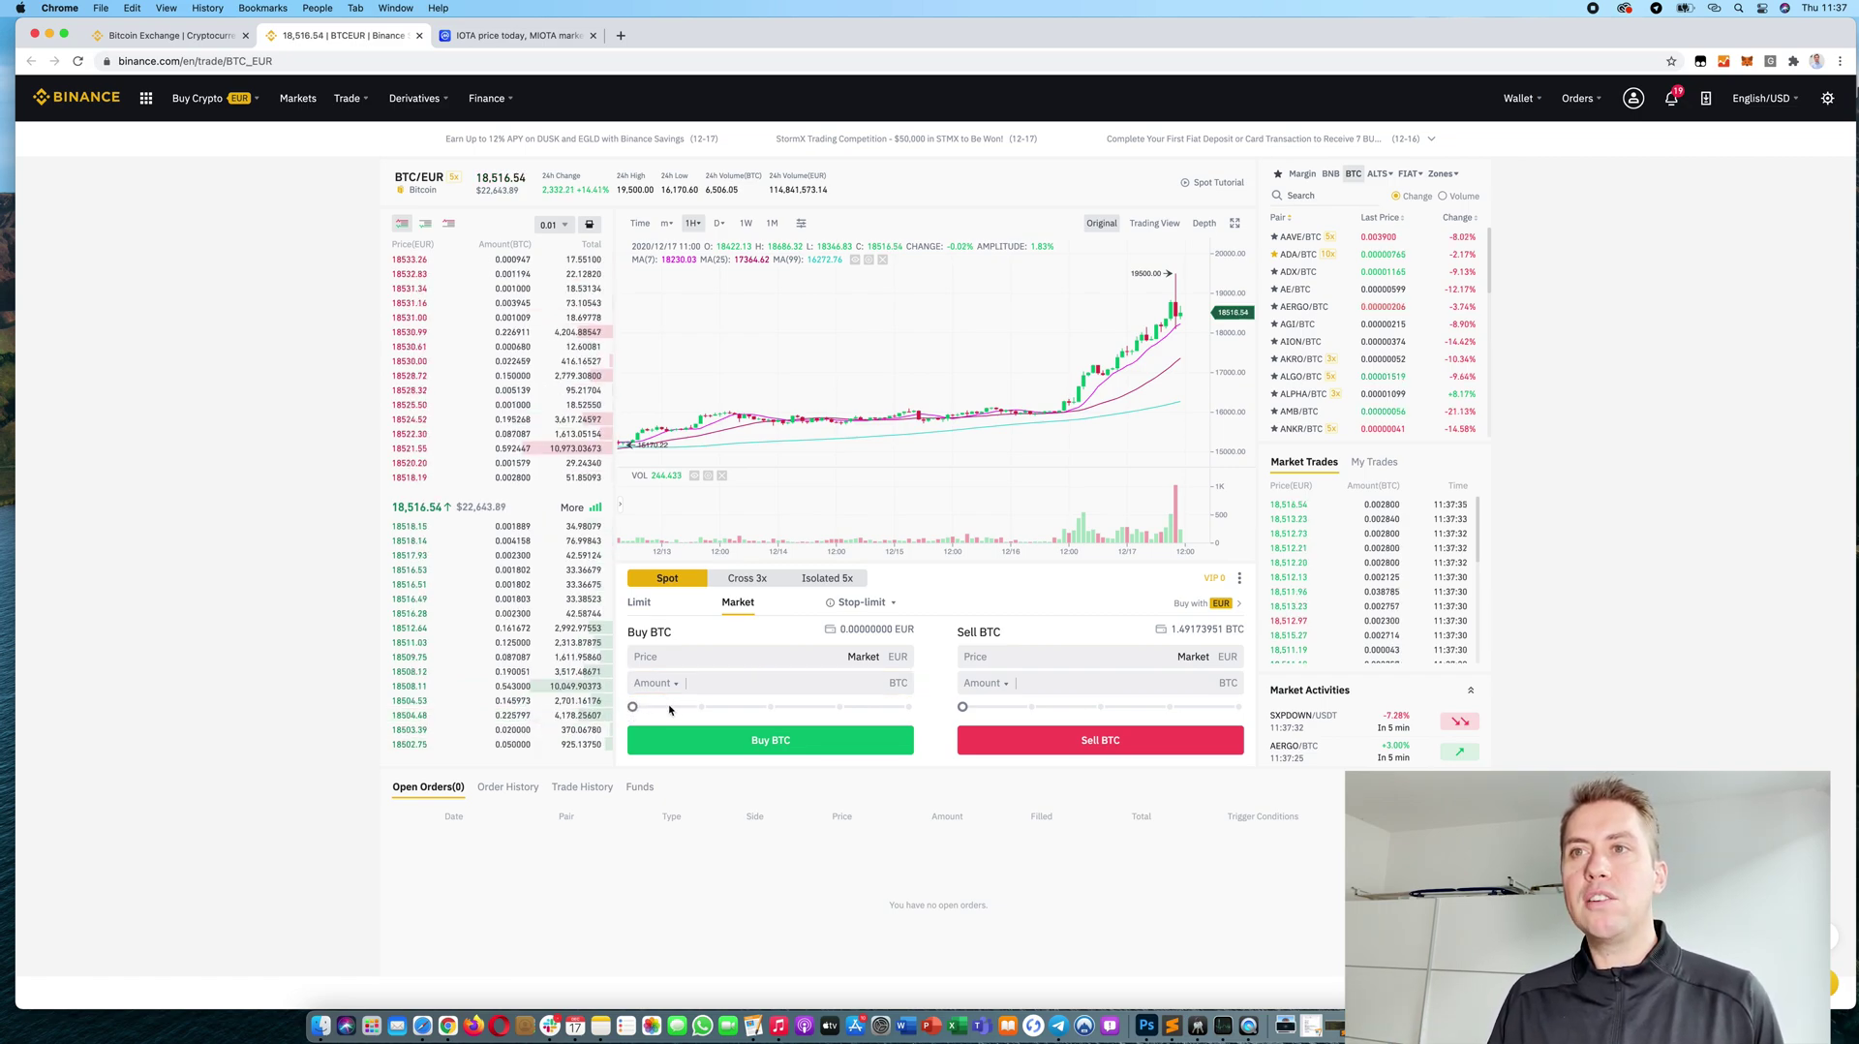
Step: Try a full-balance buy and sell amounts of about 42%, 89% and 12% of BTC
drag(634, 706, 907, 706)
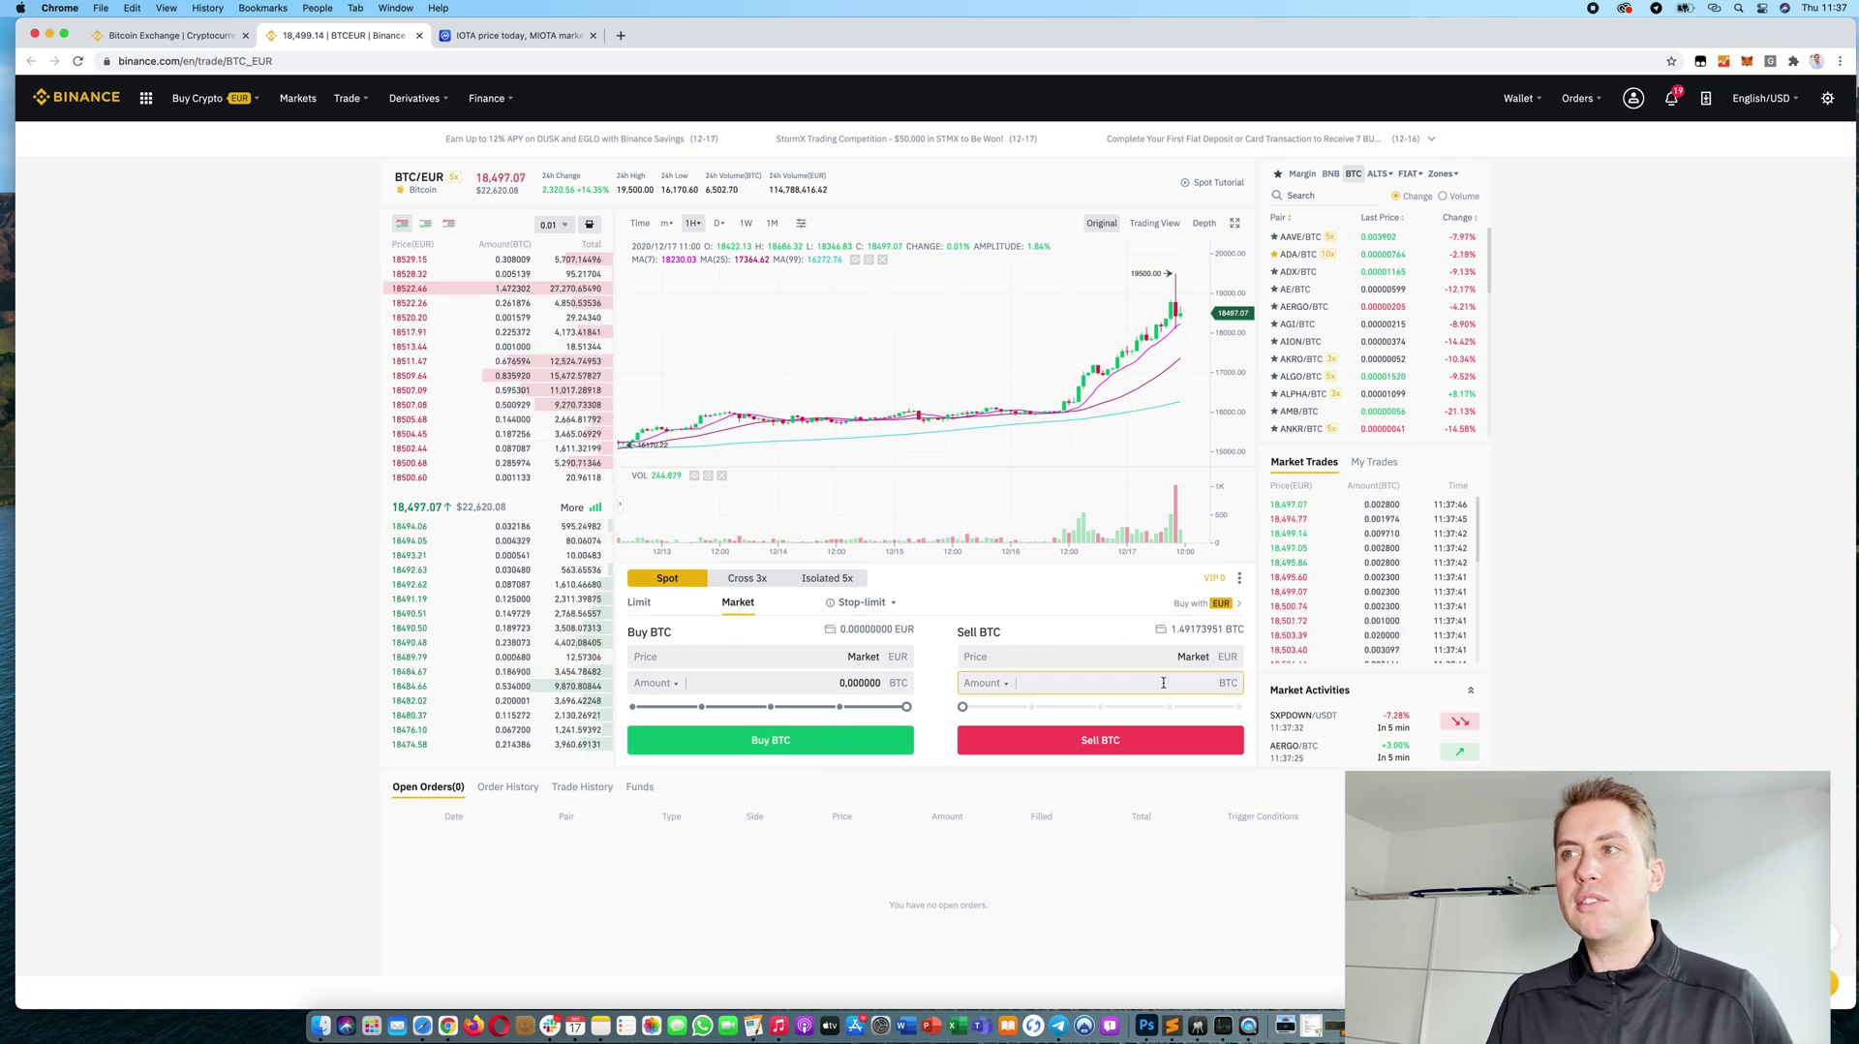
drag(962, 706, 1077, 706)
click(1210, 705)
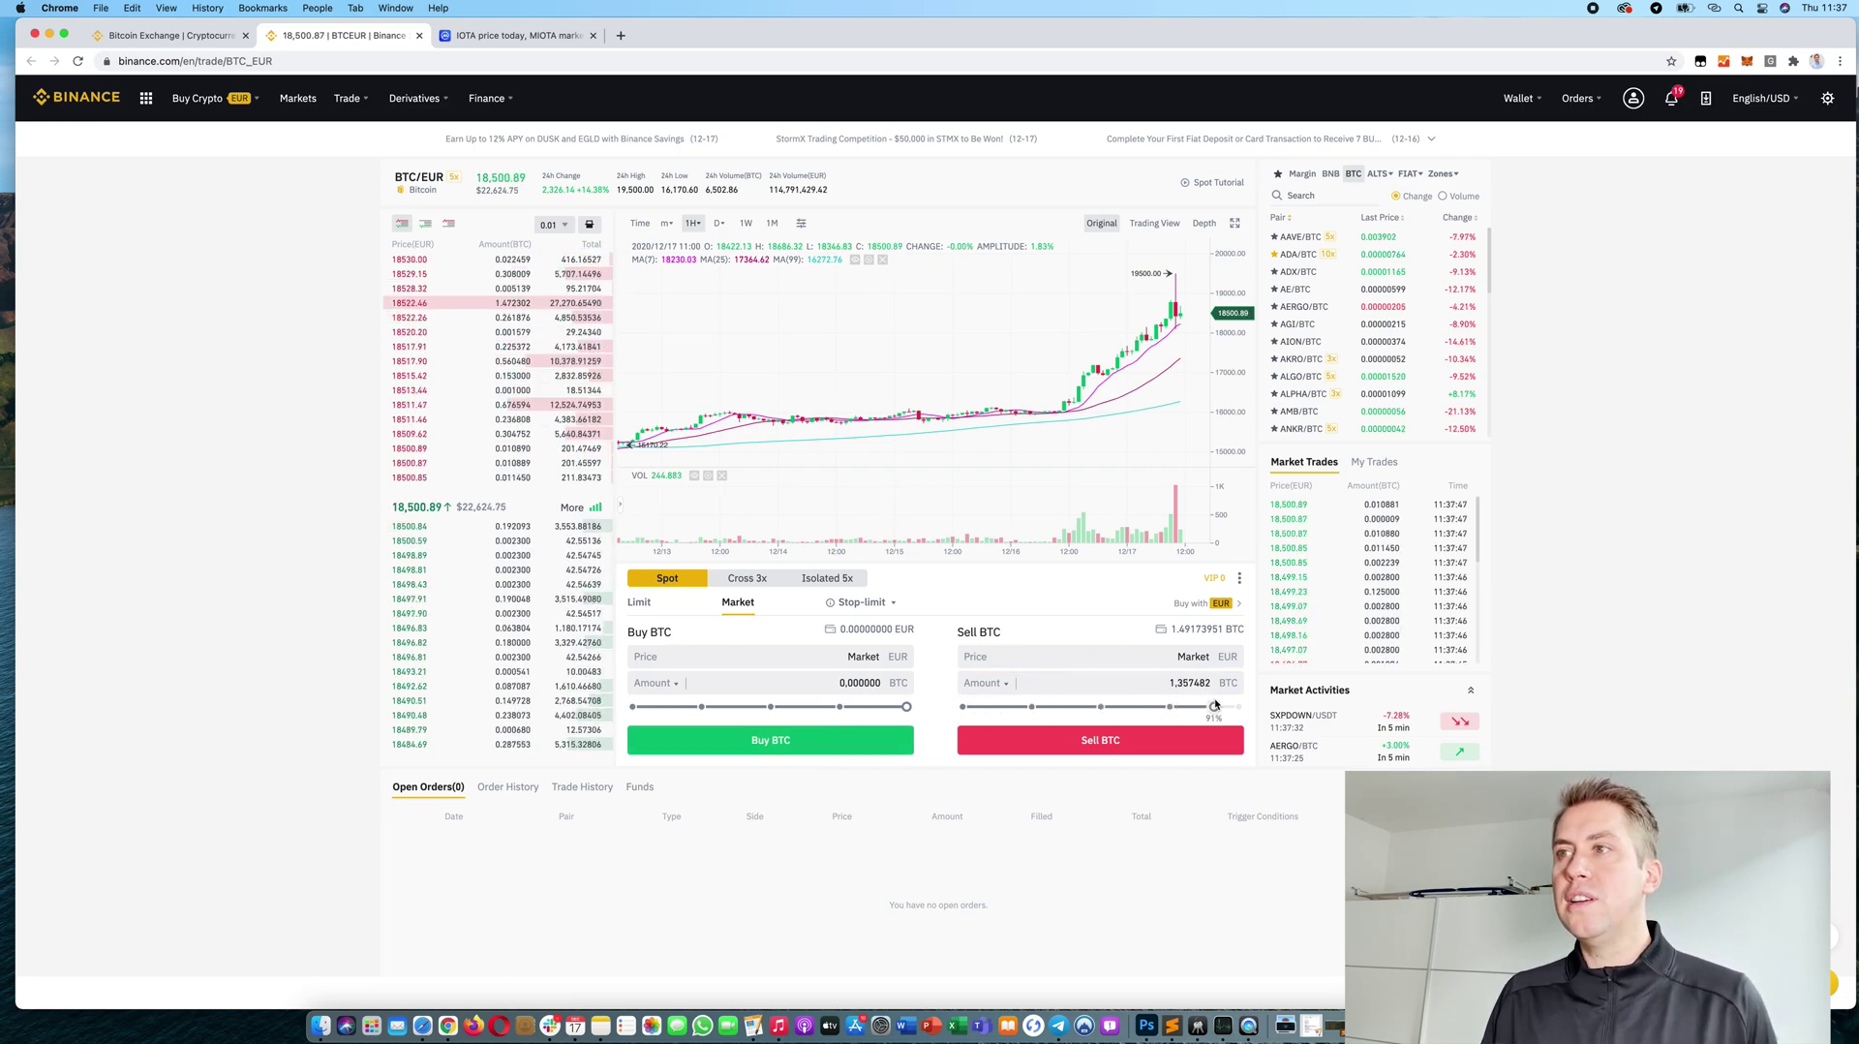
drag(1210, 706, 962, 706)
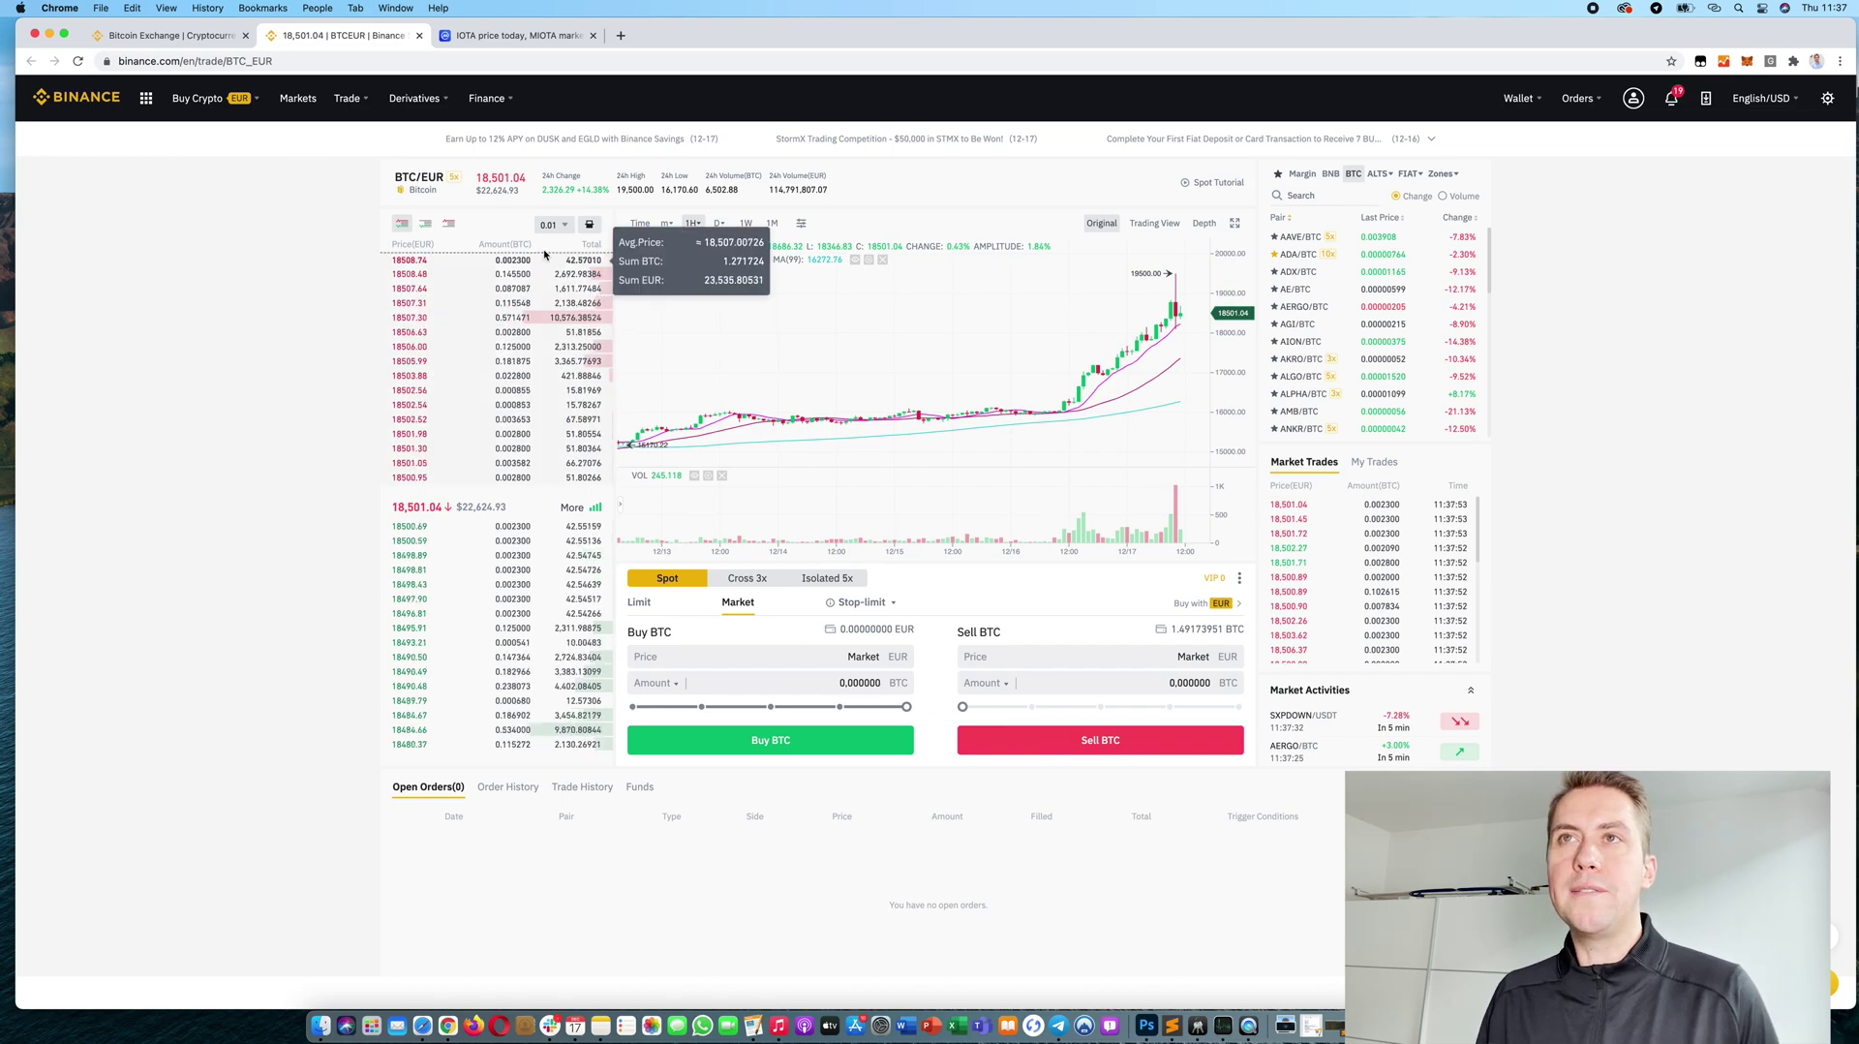
Step: Go back to the spot markets list and search 'iota' to show the IOTA pairs
click(298, 98)
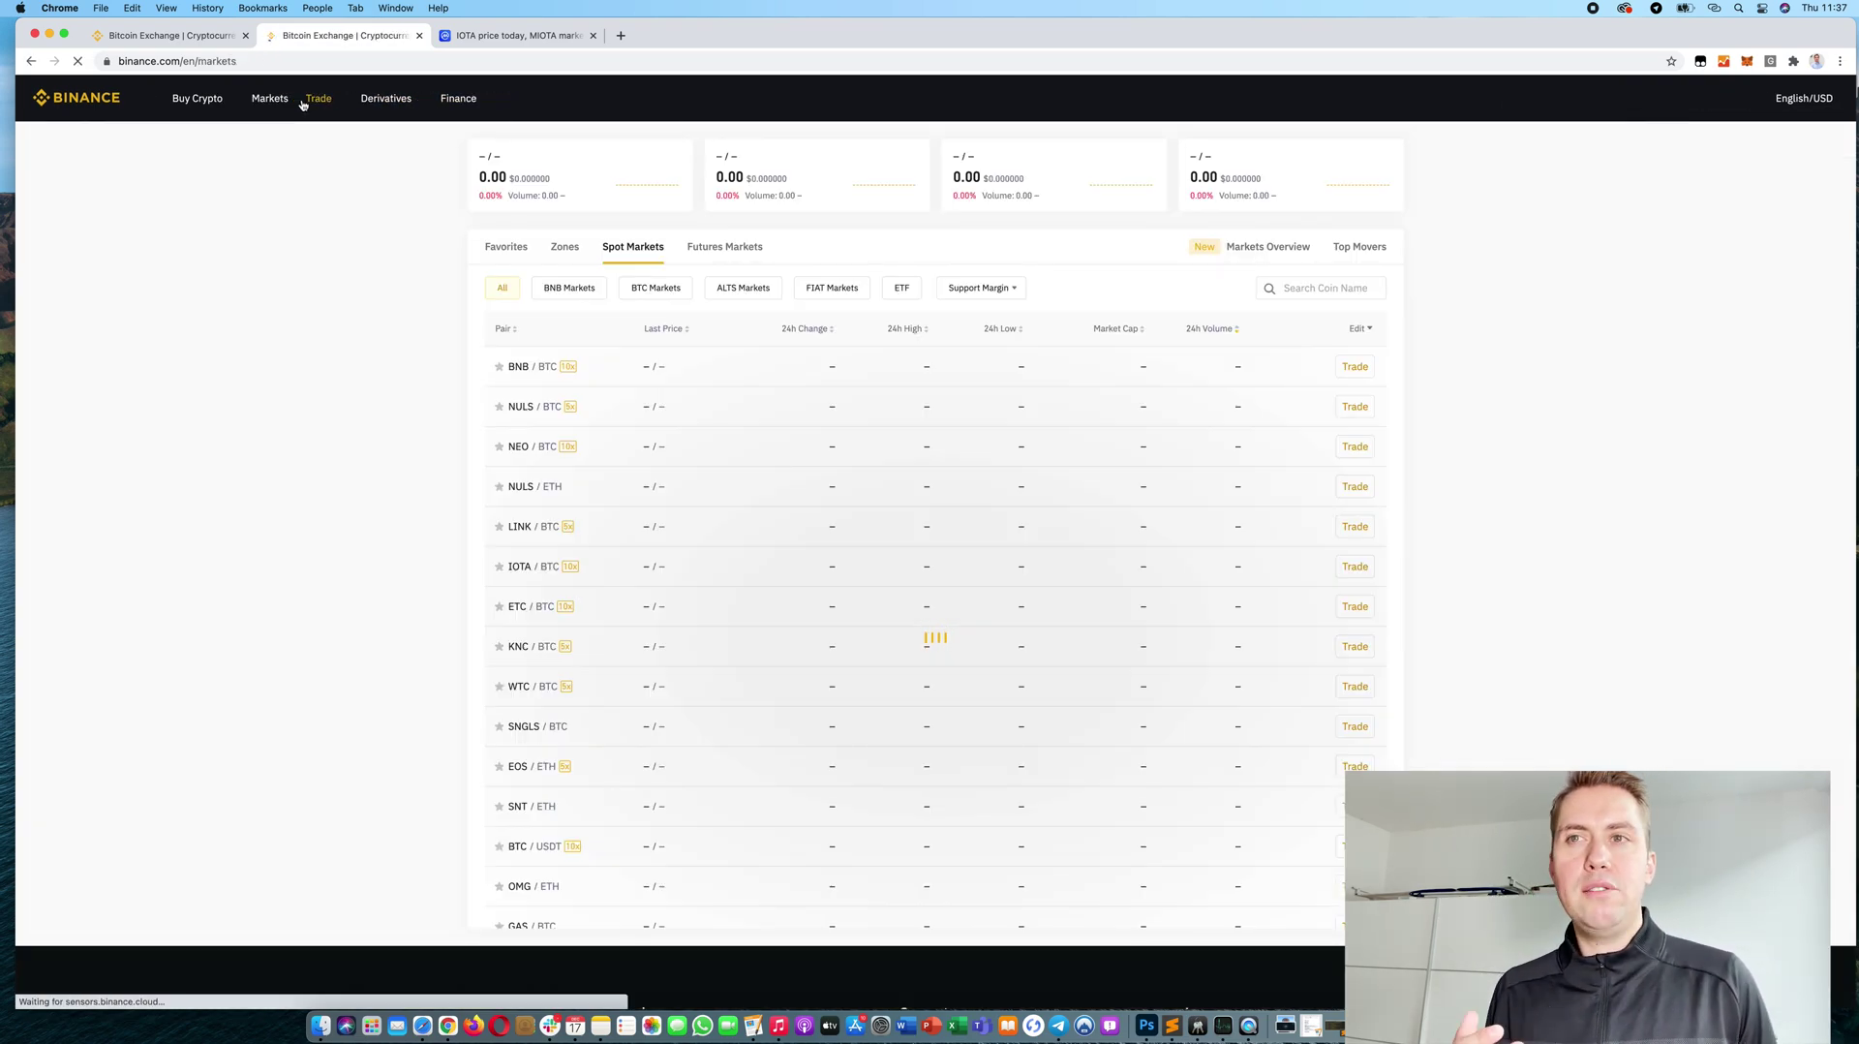
click(1308, 286)
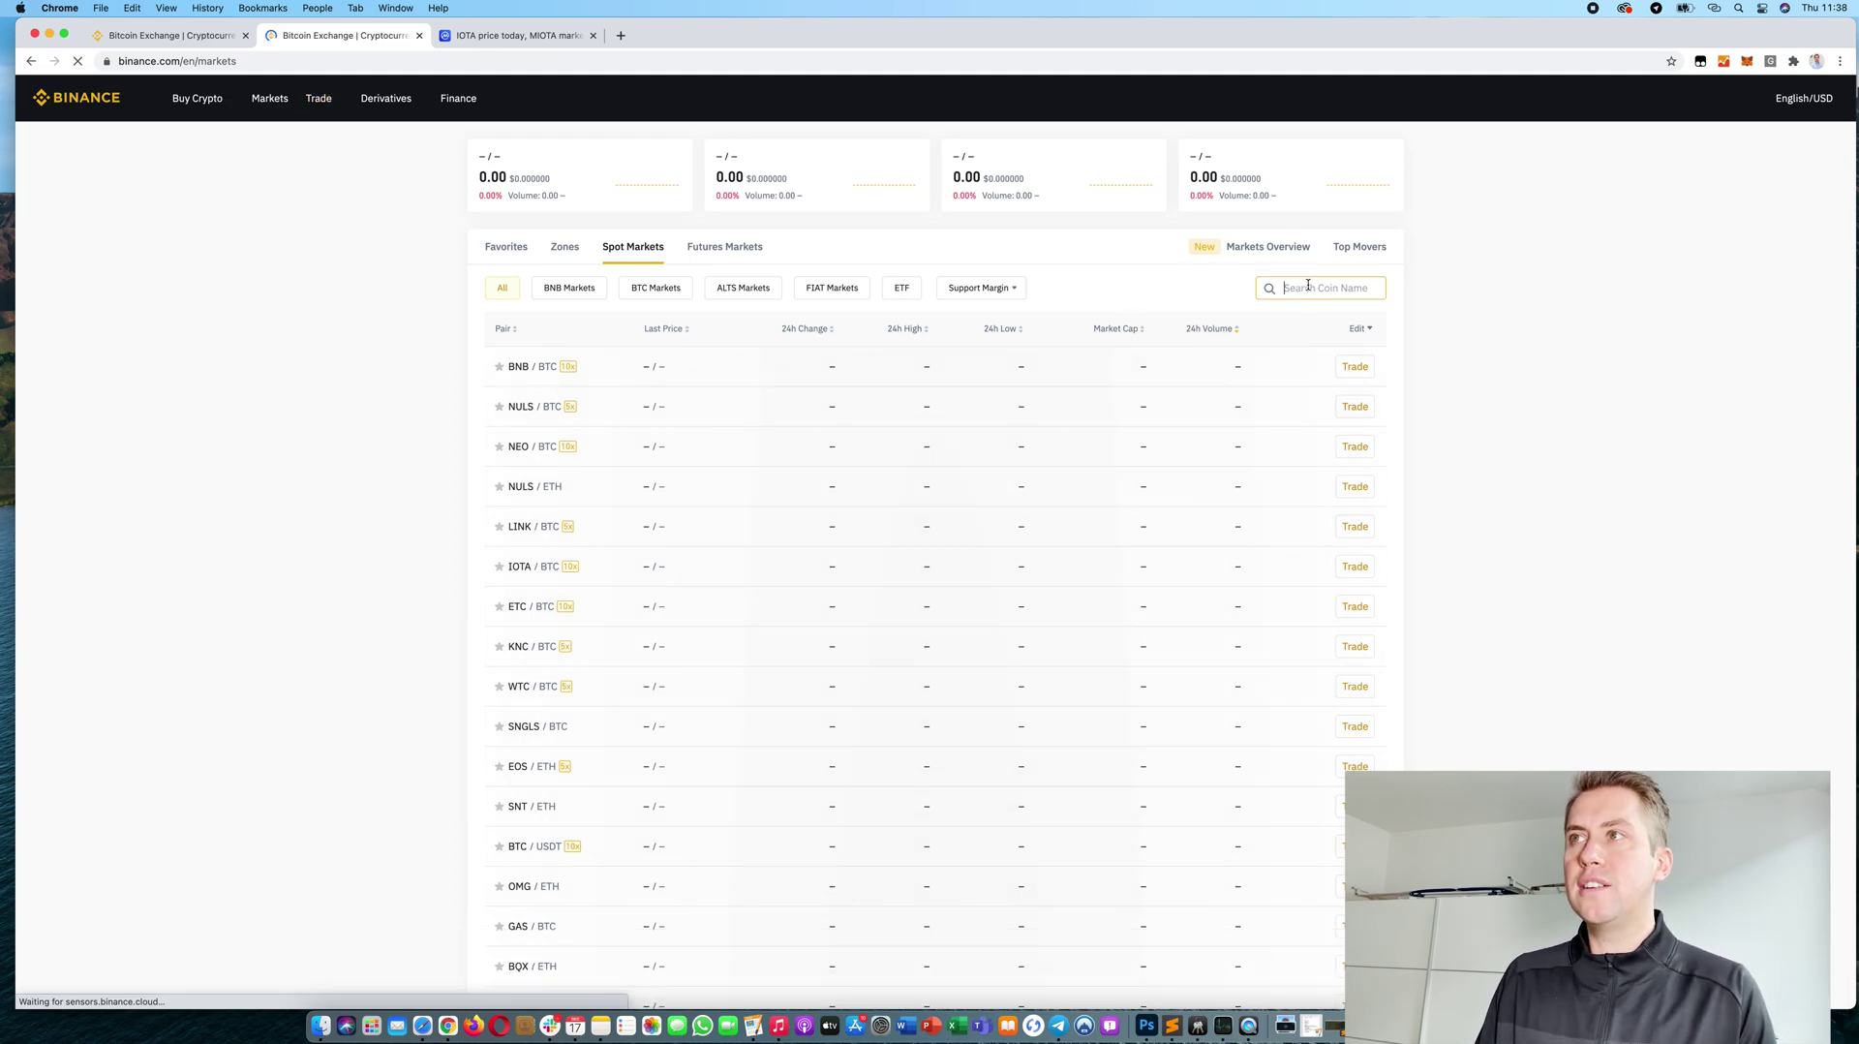
text(iot)
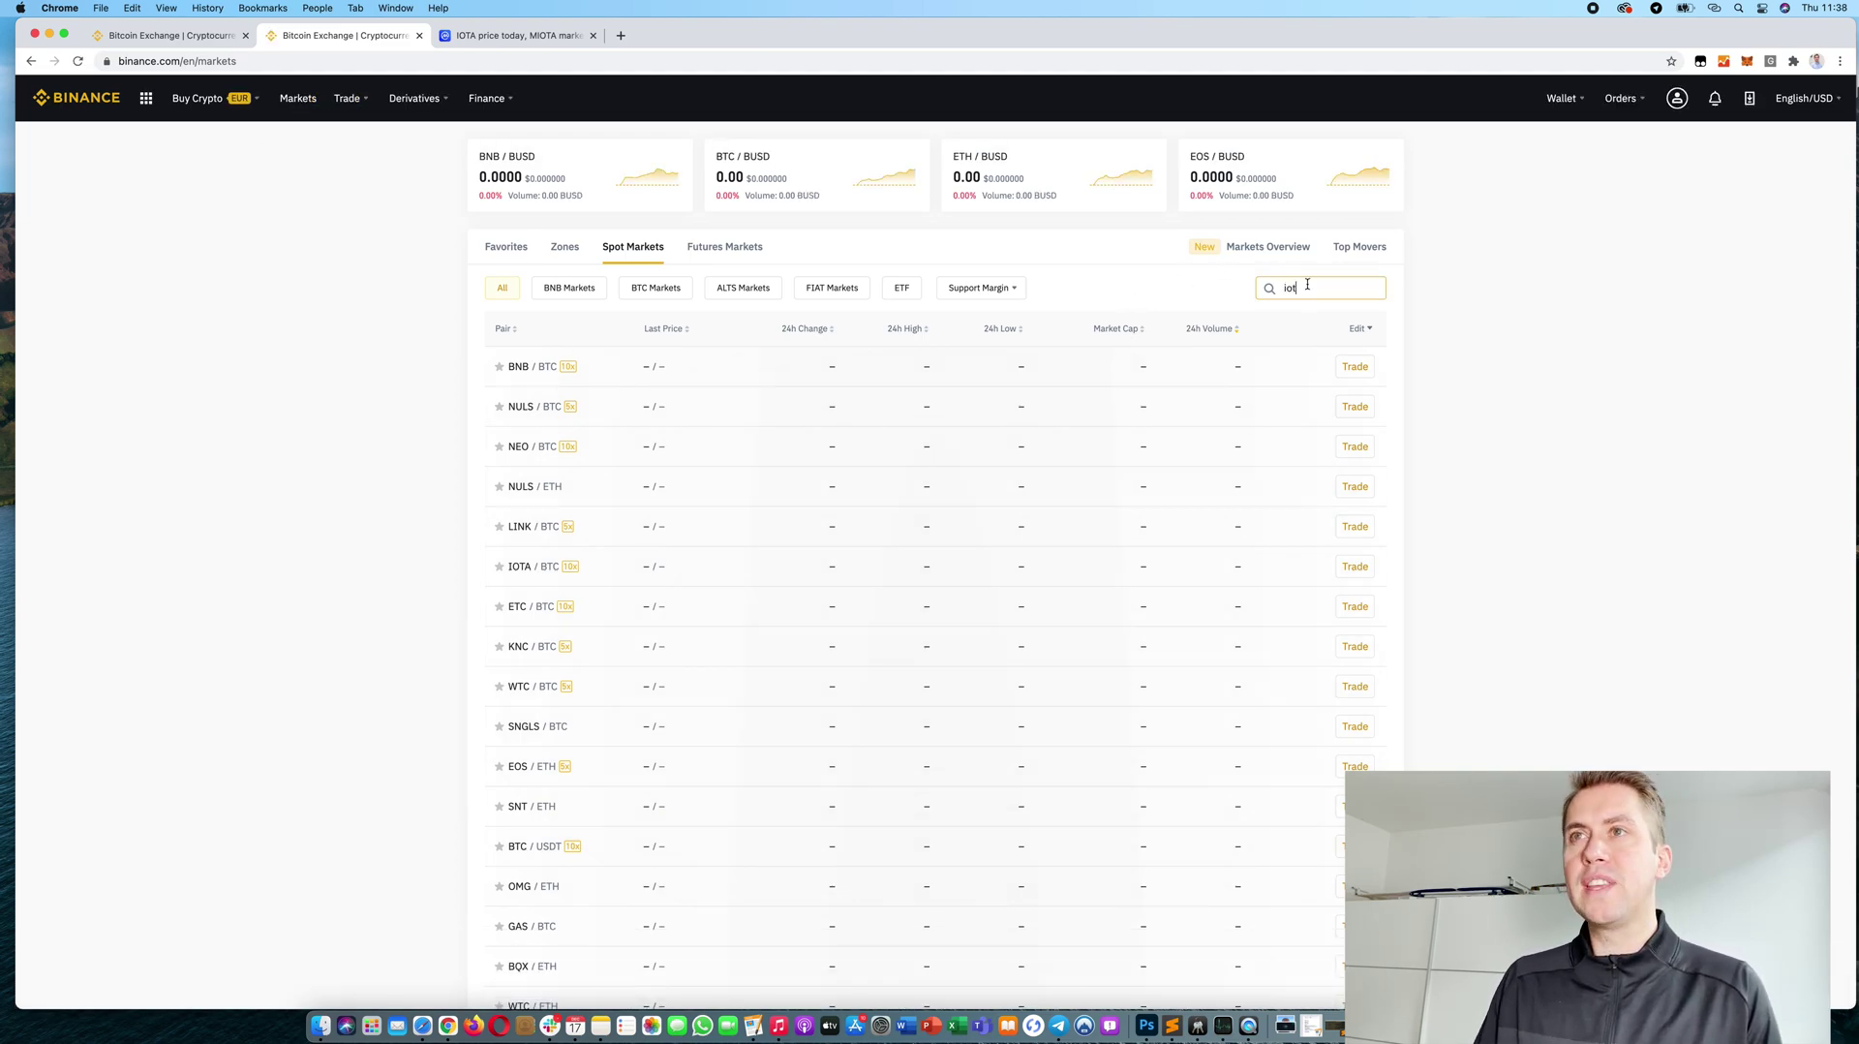
text(a)
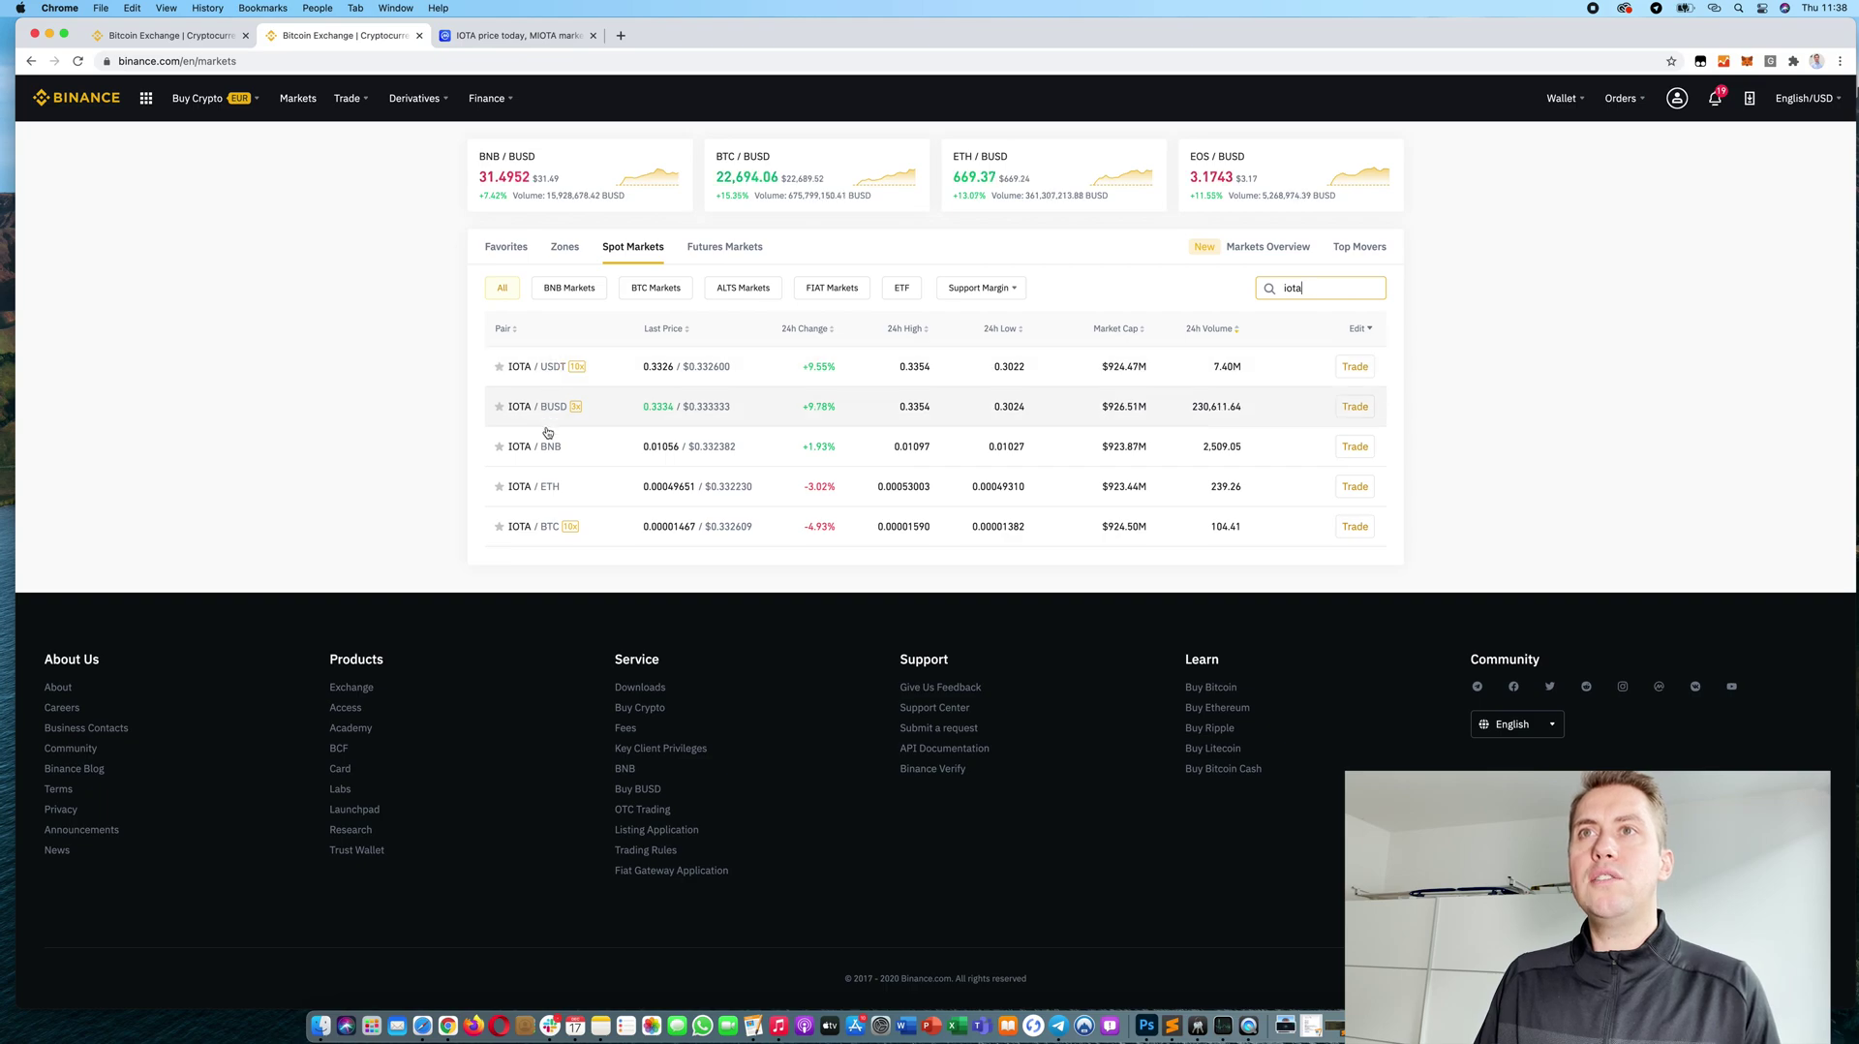
Step: Open the IOTA/BTC trading page, test the amount slider and Market form, then return to Limit
click(531, 528)
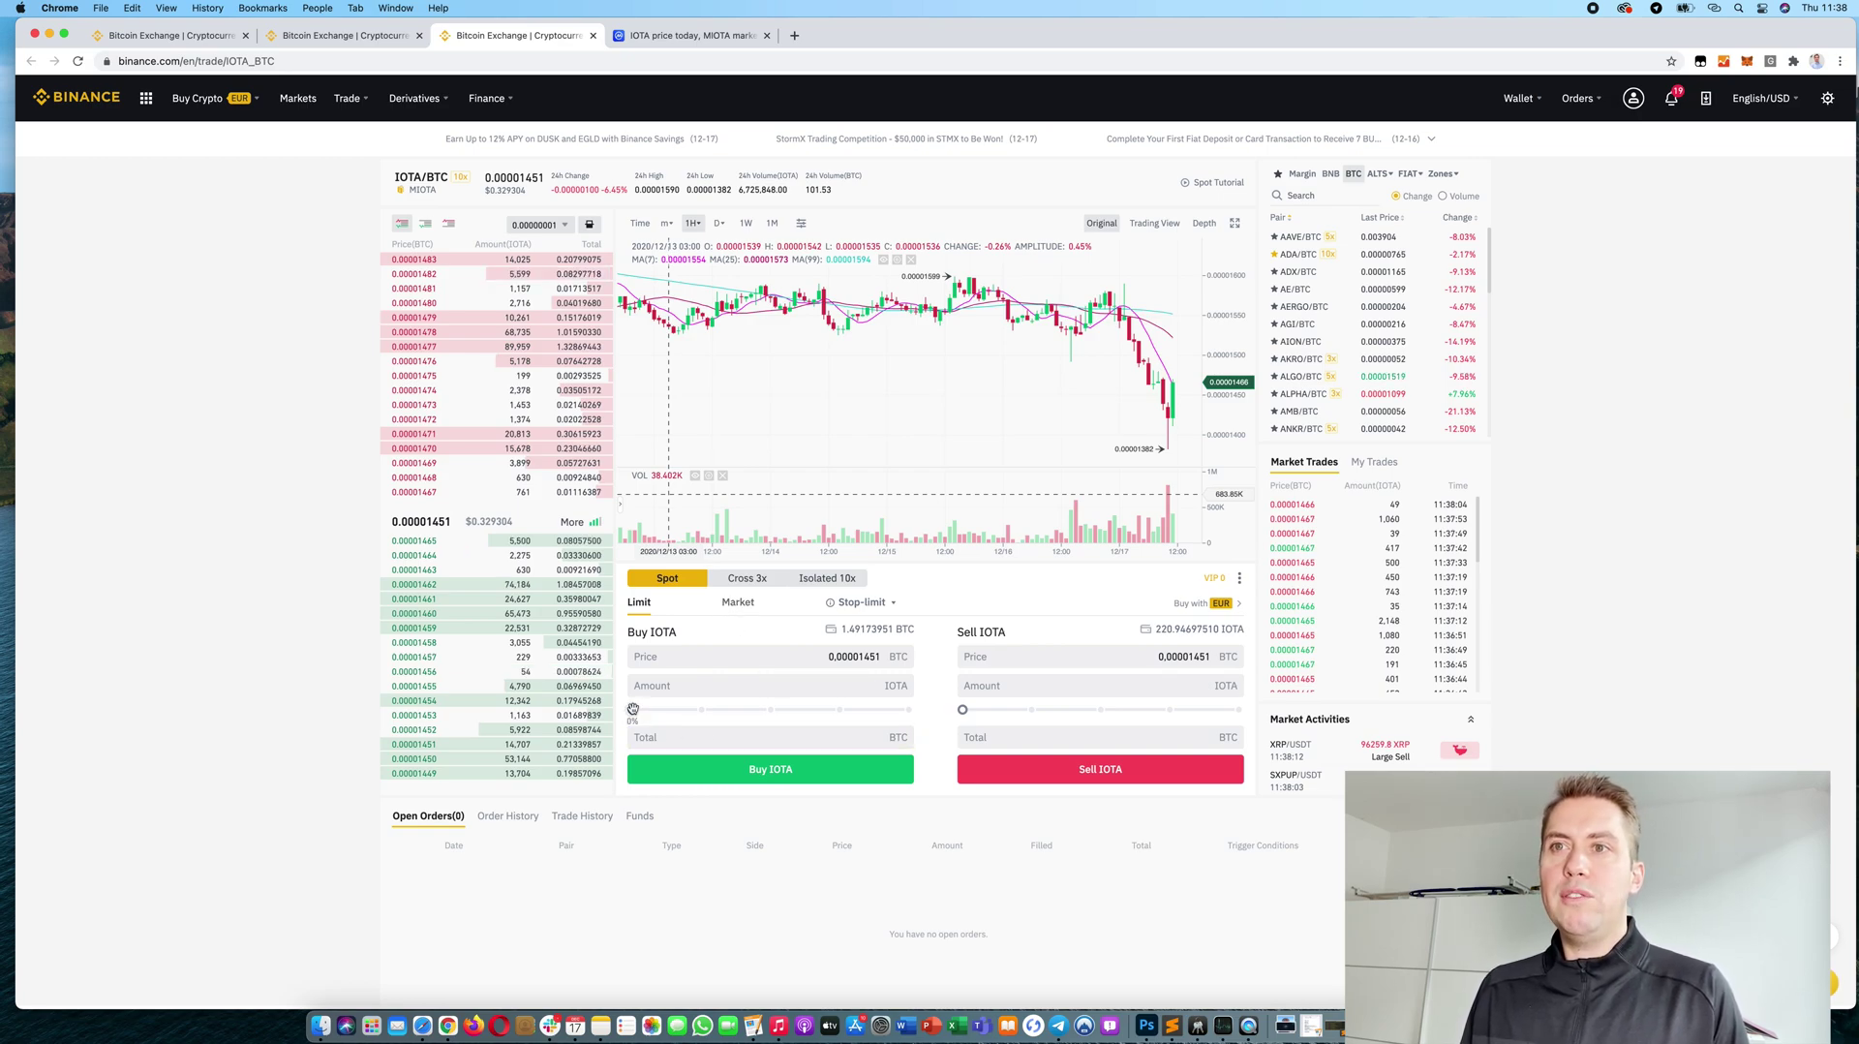
mouse_move(632, 710)
mouse_down()
mouse_move(684, 712)
mouse_move(636, 710)
mouse_up()
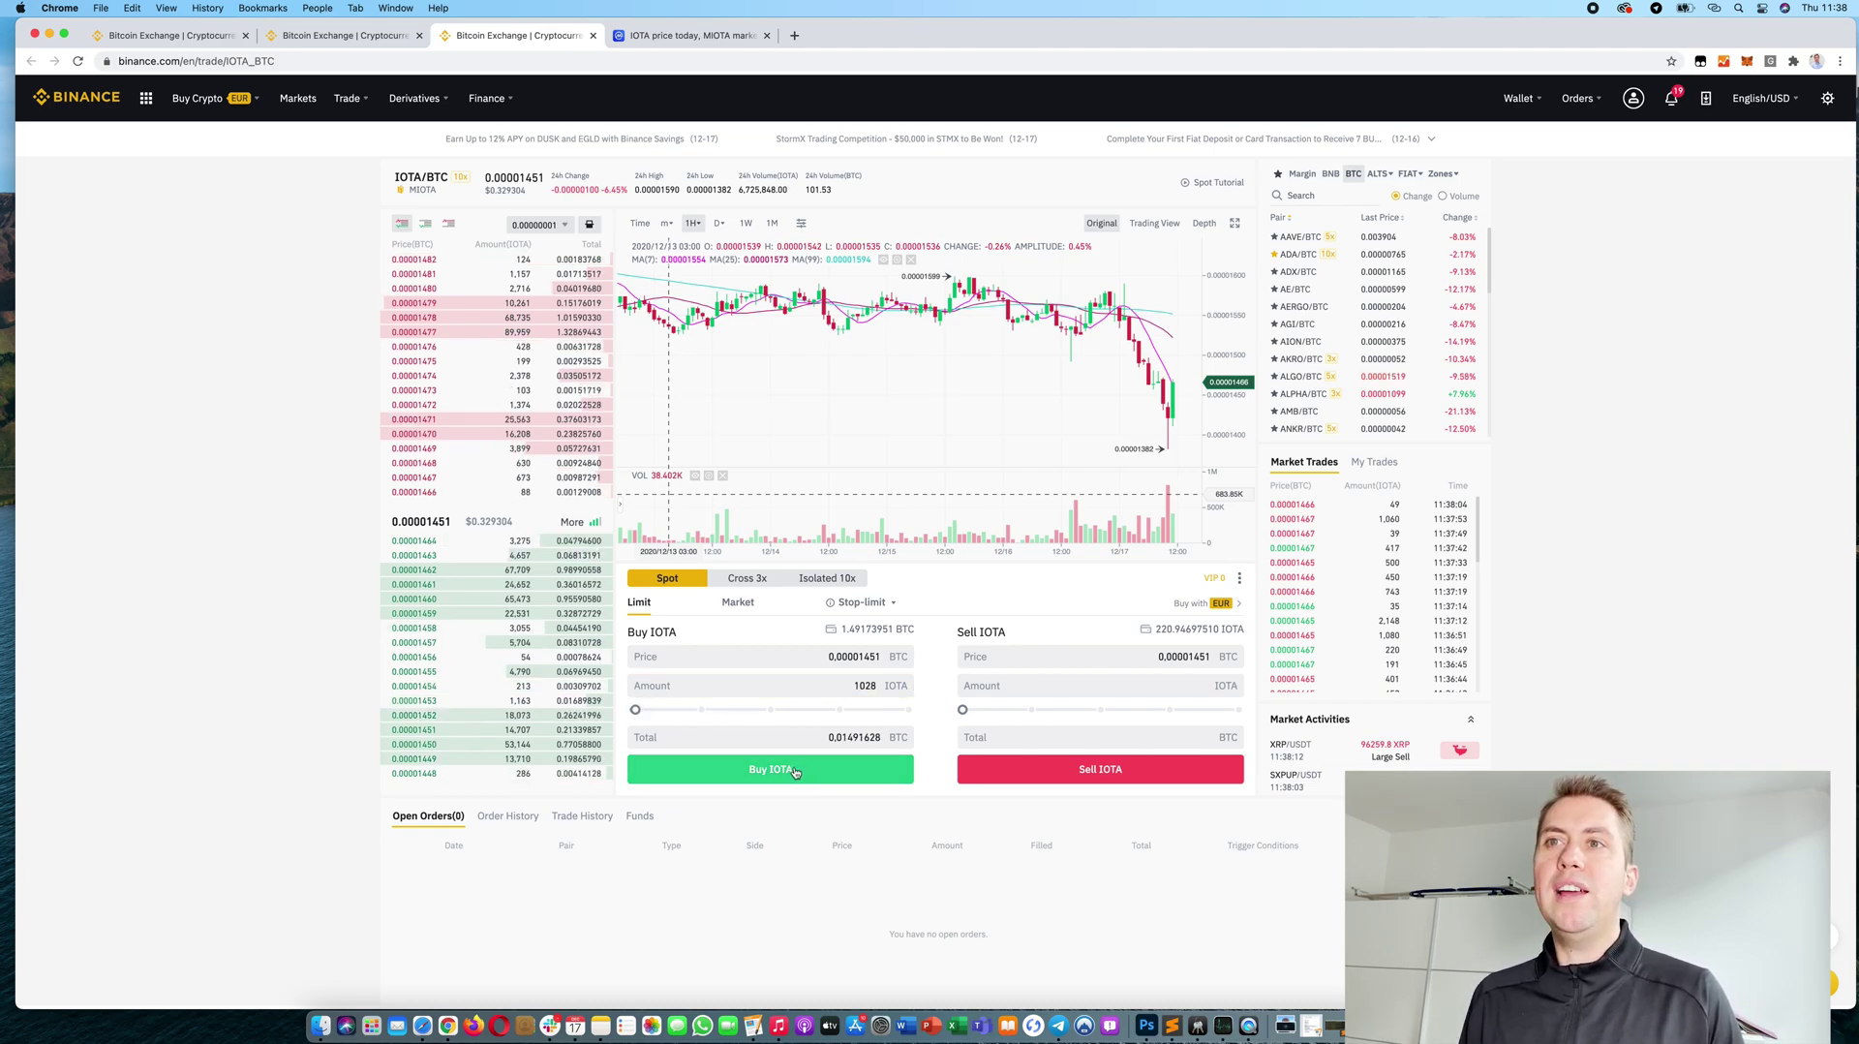
click(736, 603)
click(634, 708)
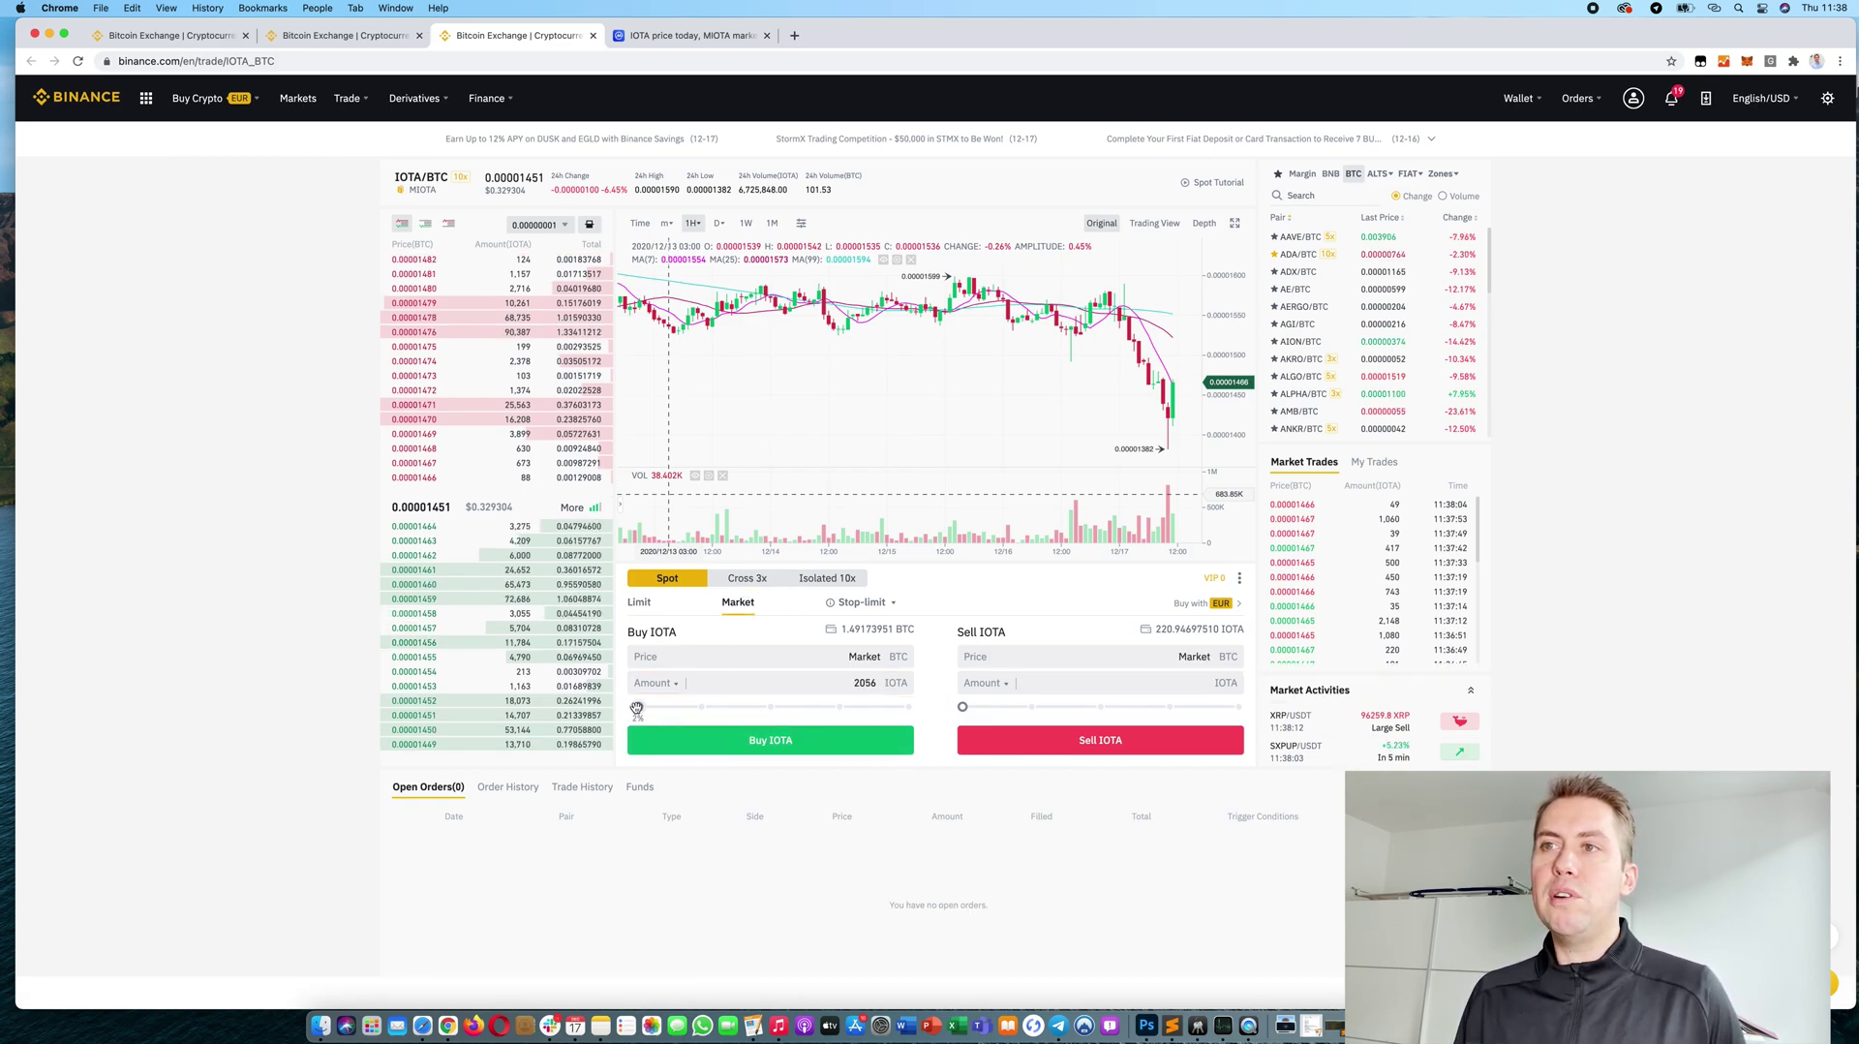
click(638, 607)
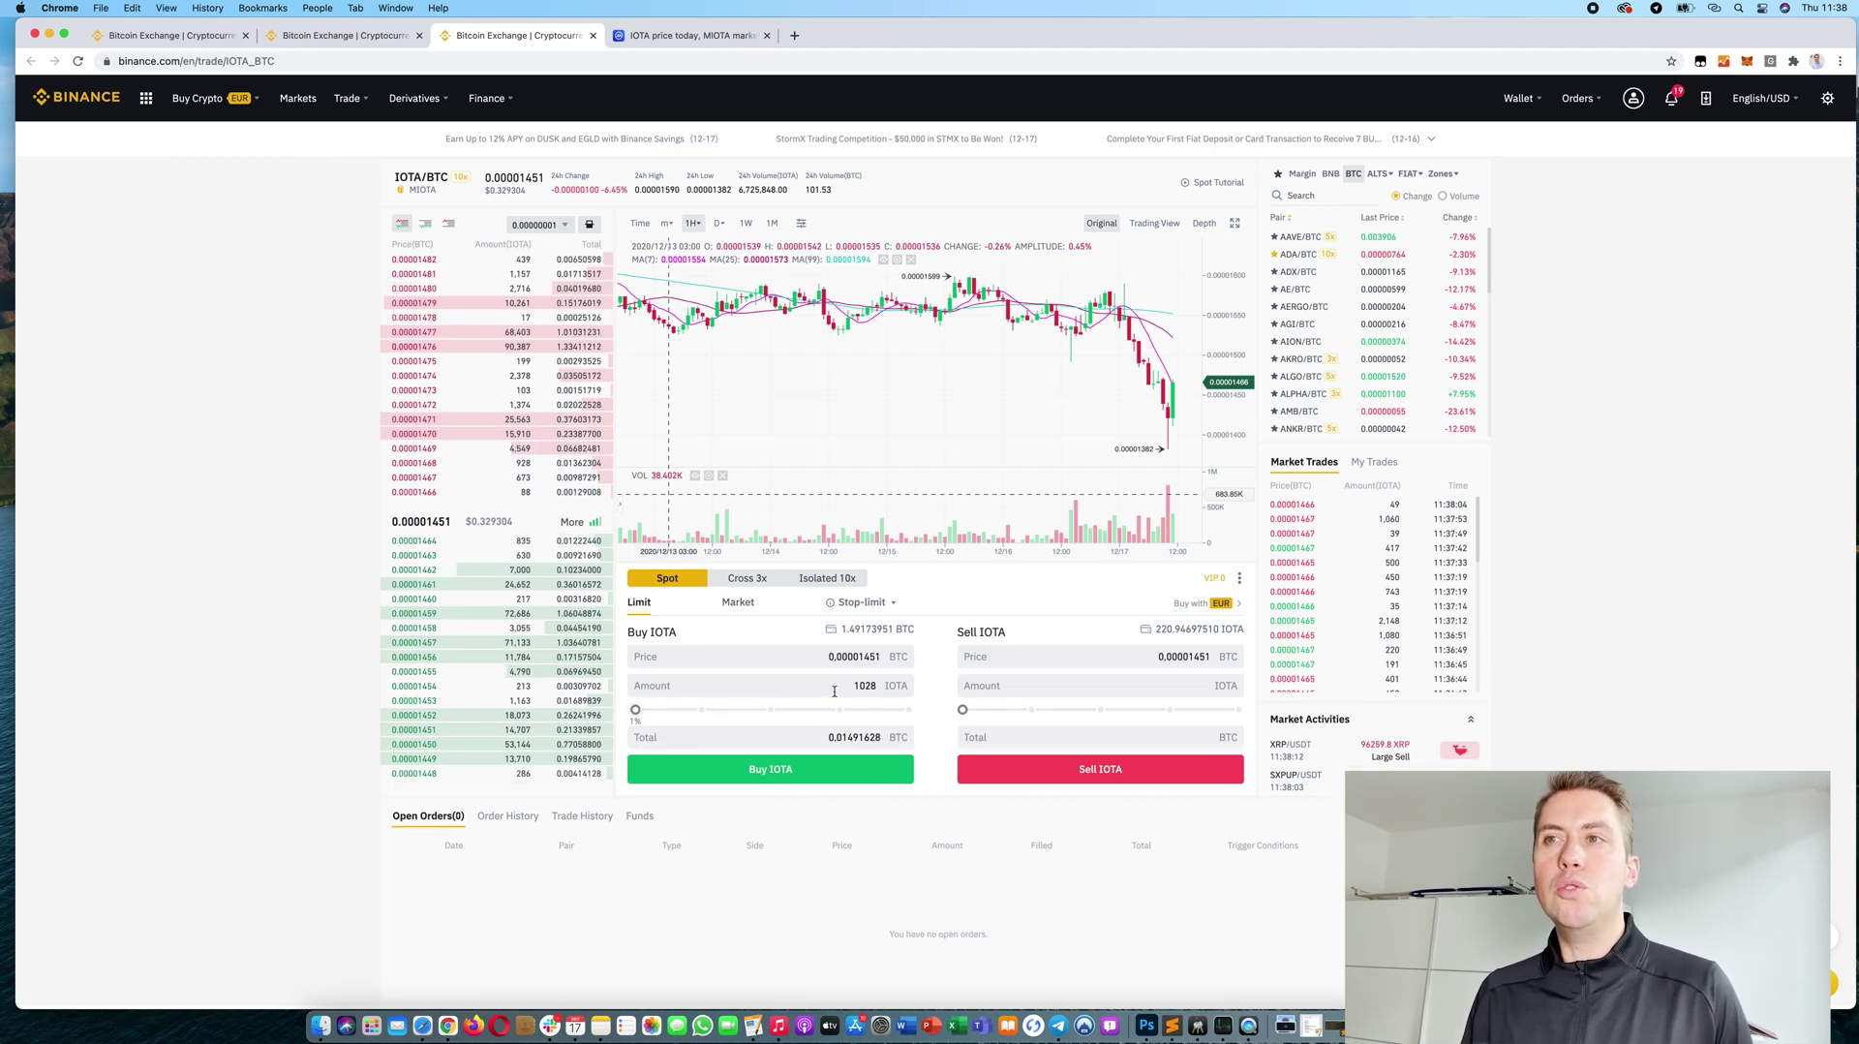
Step: Set the limit buy to 1028 IOTA at 0.00001252 BTC, totalling 0.01287056 BTC
click(852, 658)
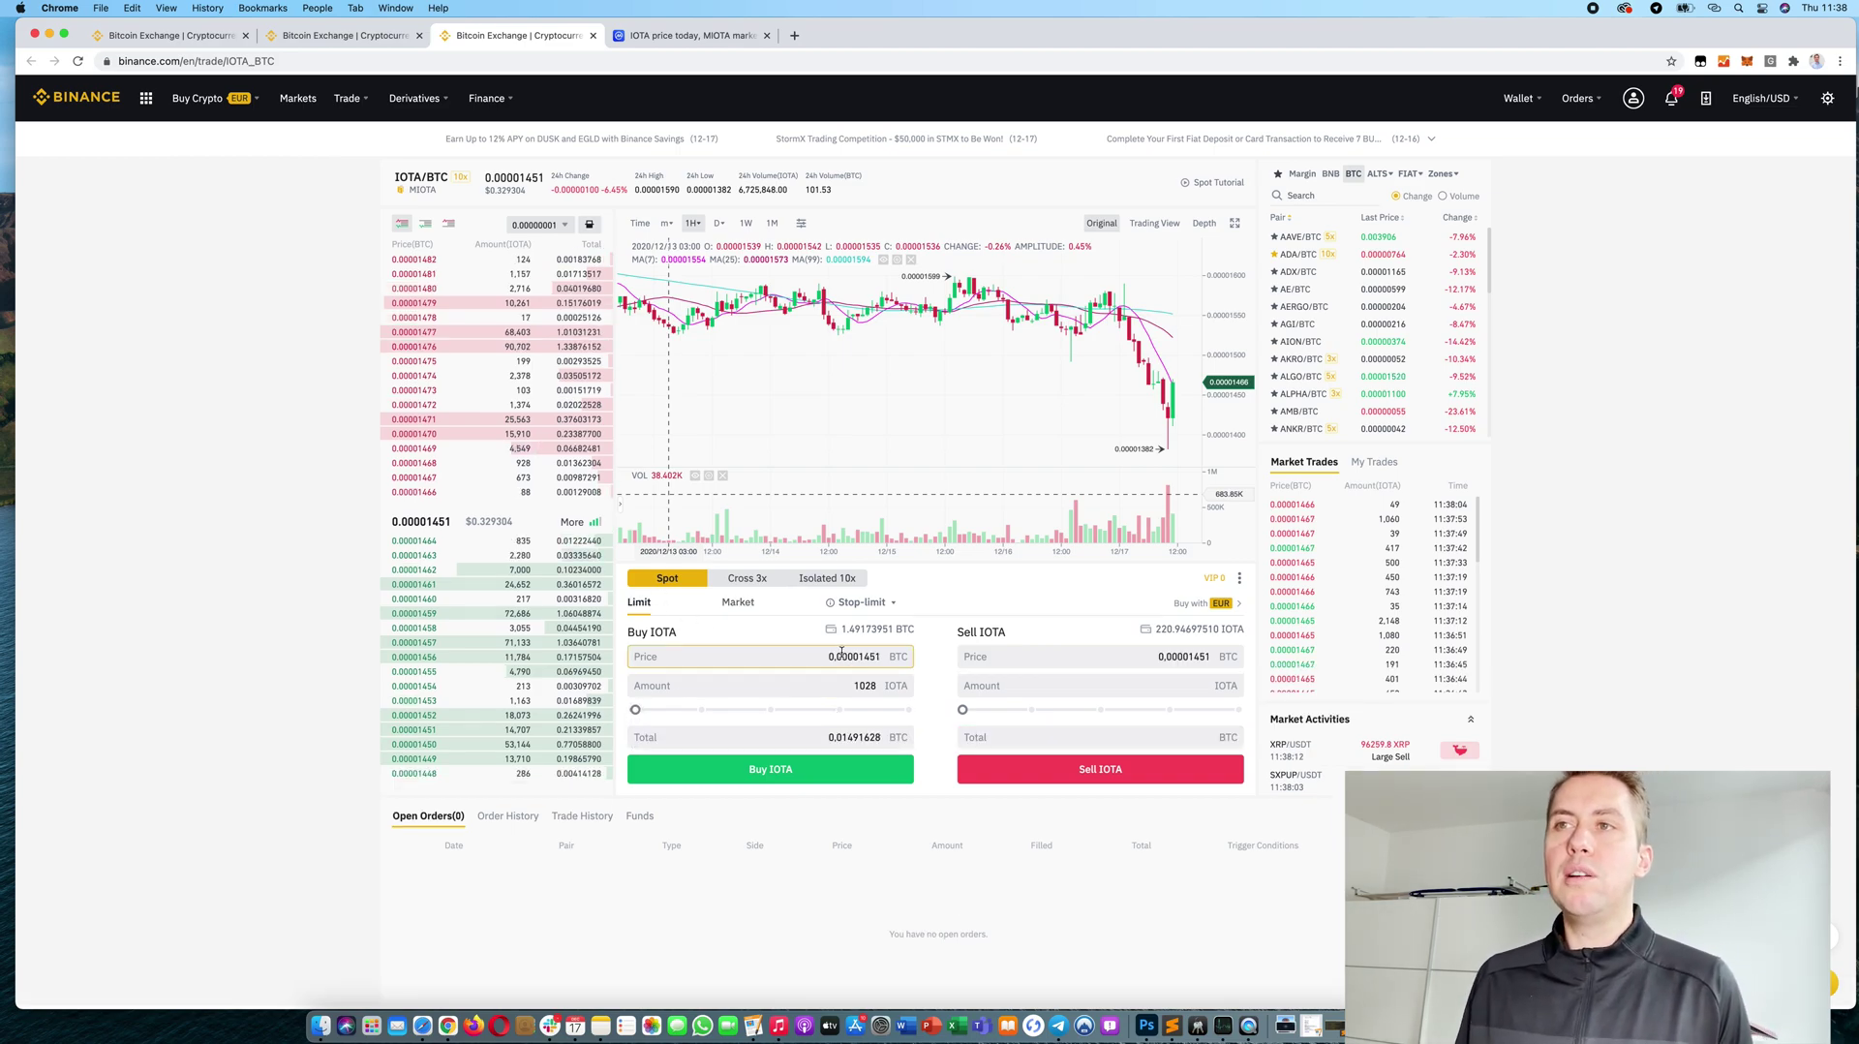
click(875, 687)
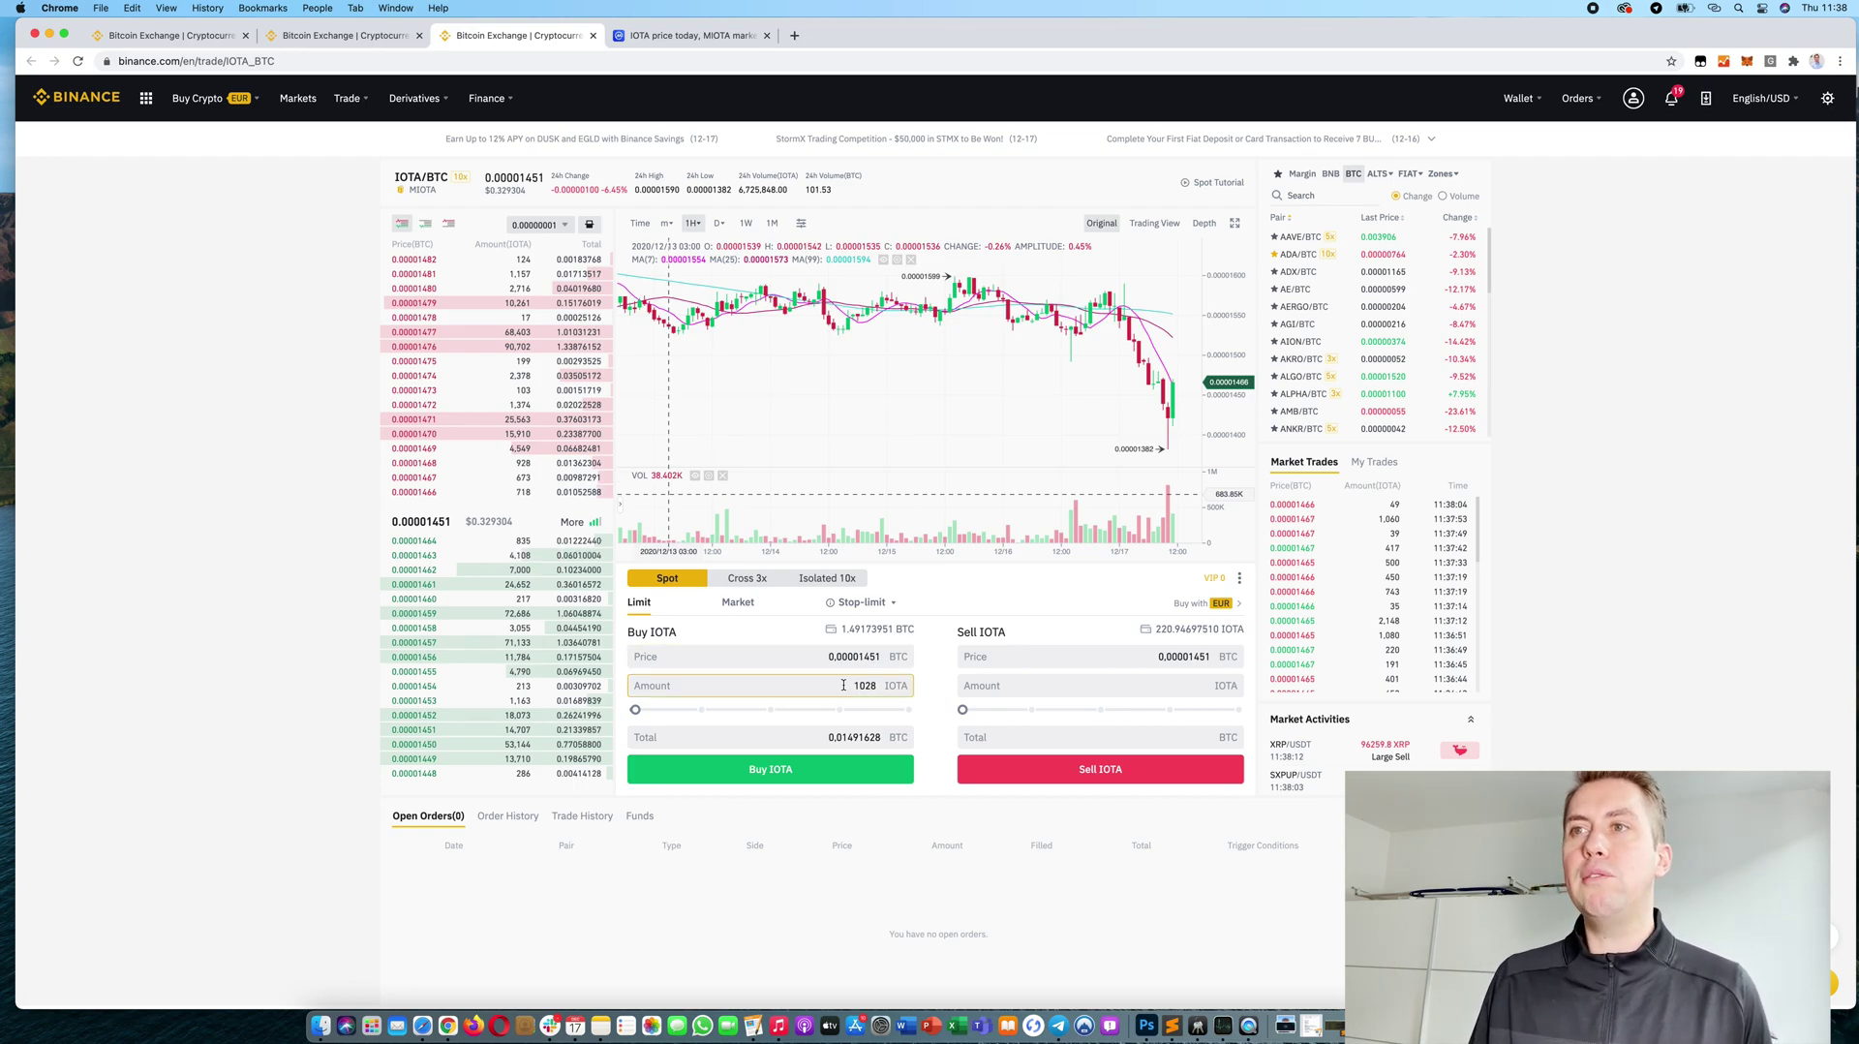
click(861, 658)
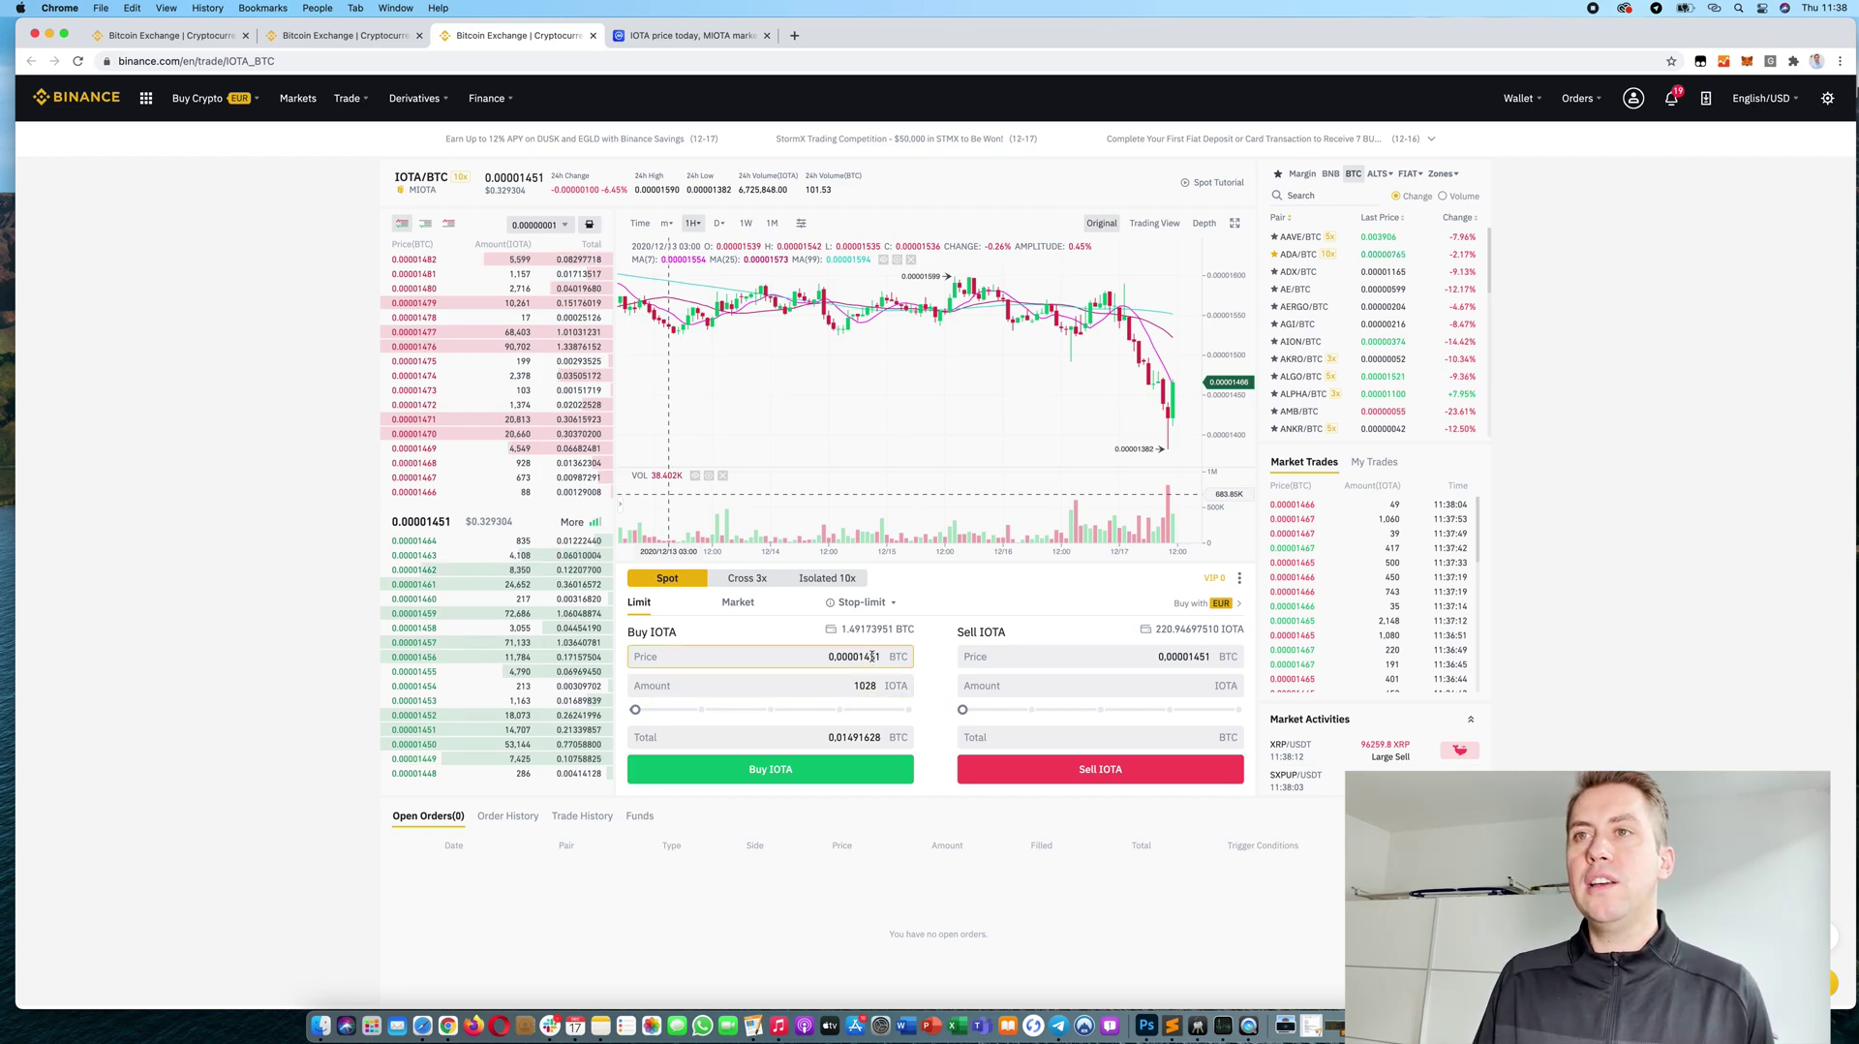
key(BackSpace)
text(2)
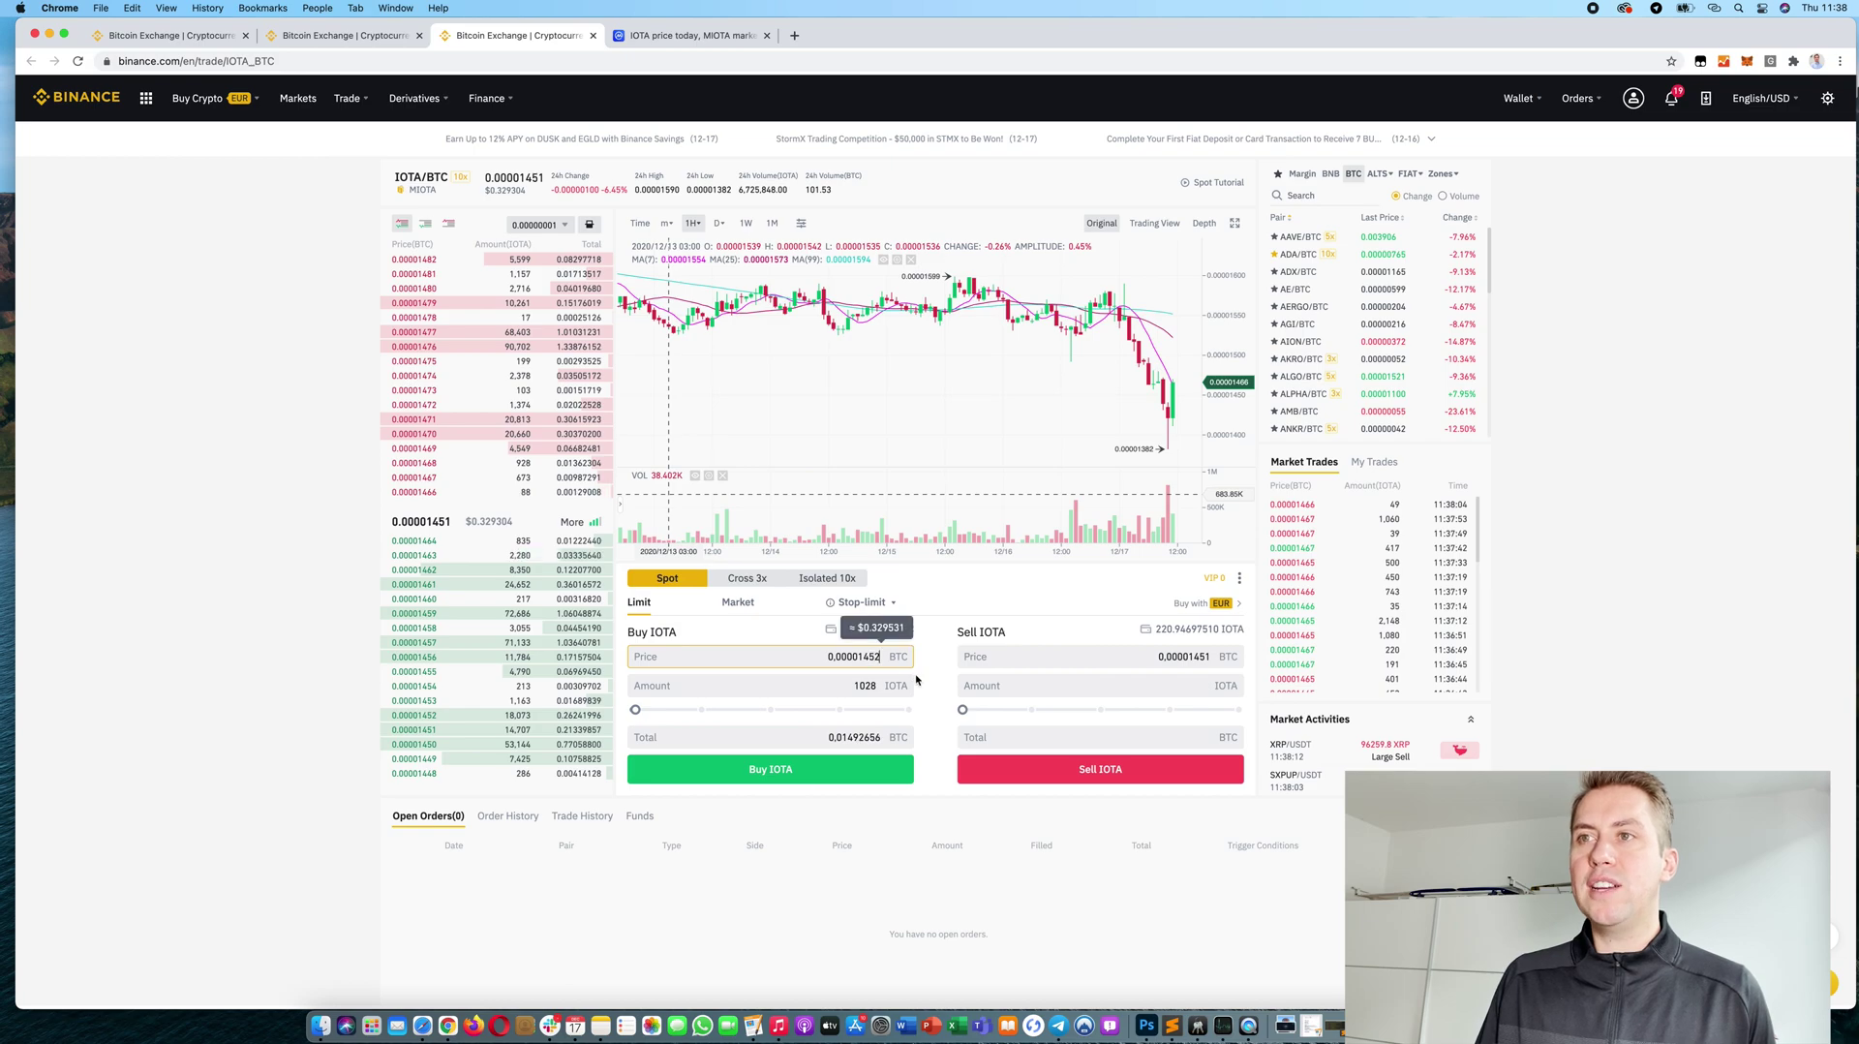
key(BackSpace)
key(BackSpace)
key(BackSpace)
text(252)
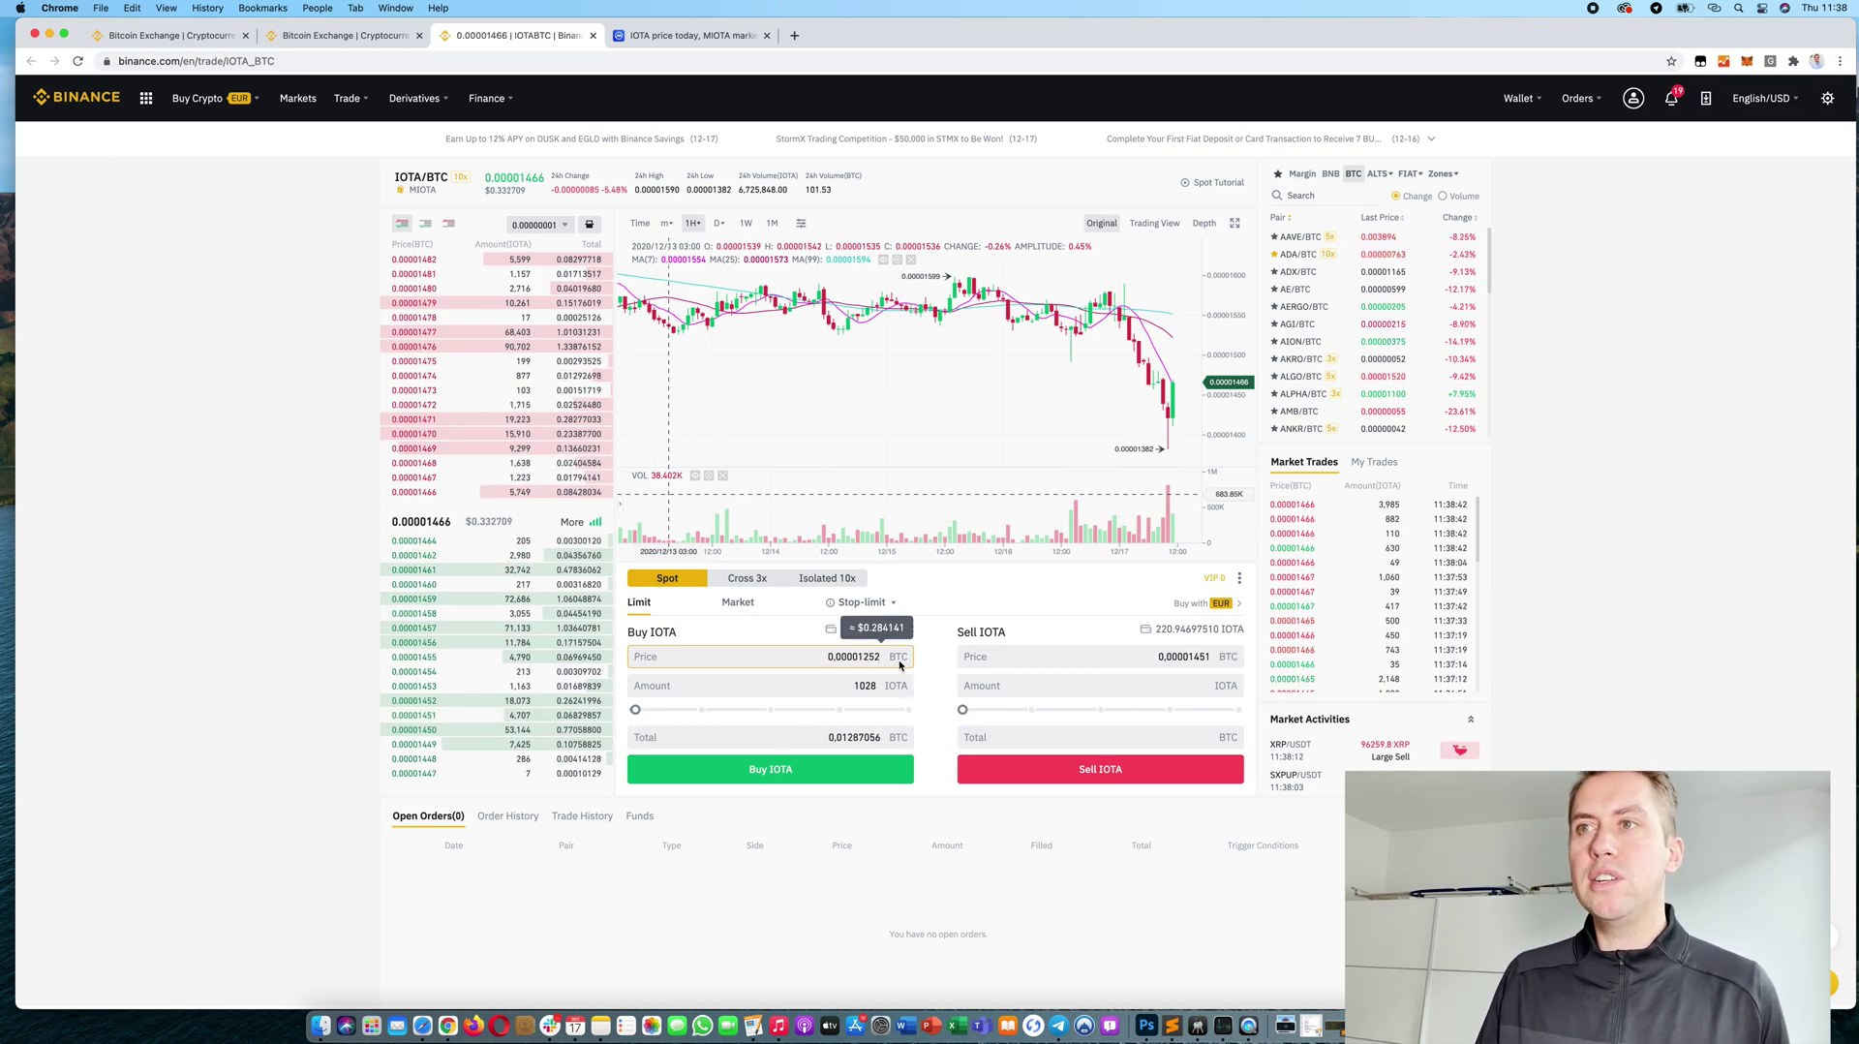
Step: Place the 1028 IOTA limit buy, cancel it in Open Orders, and switch to Market orders
click(840, 766)
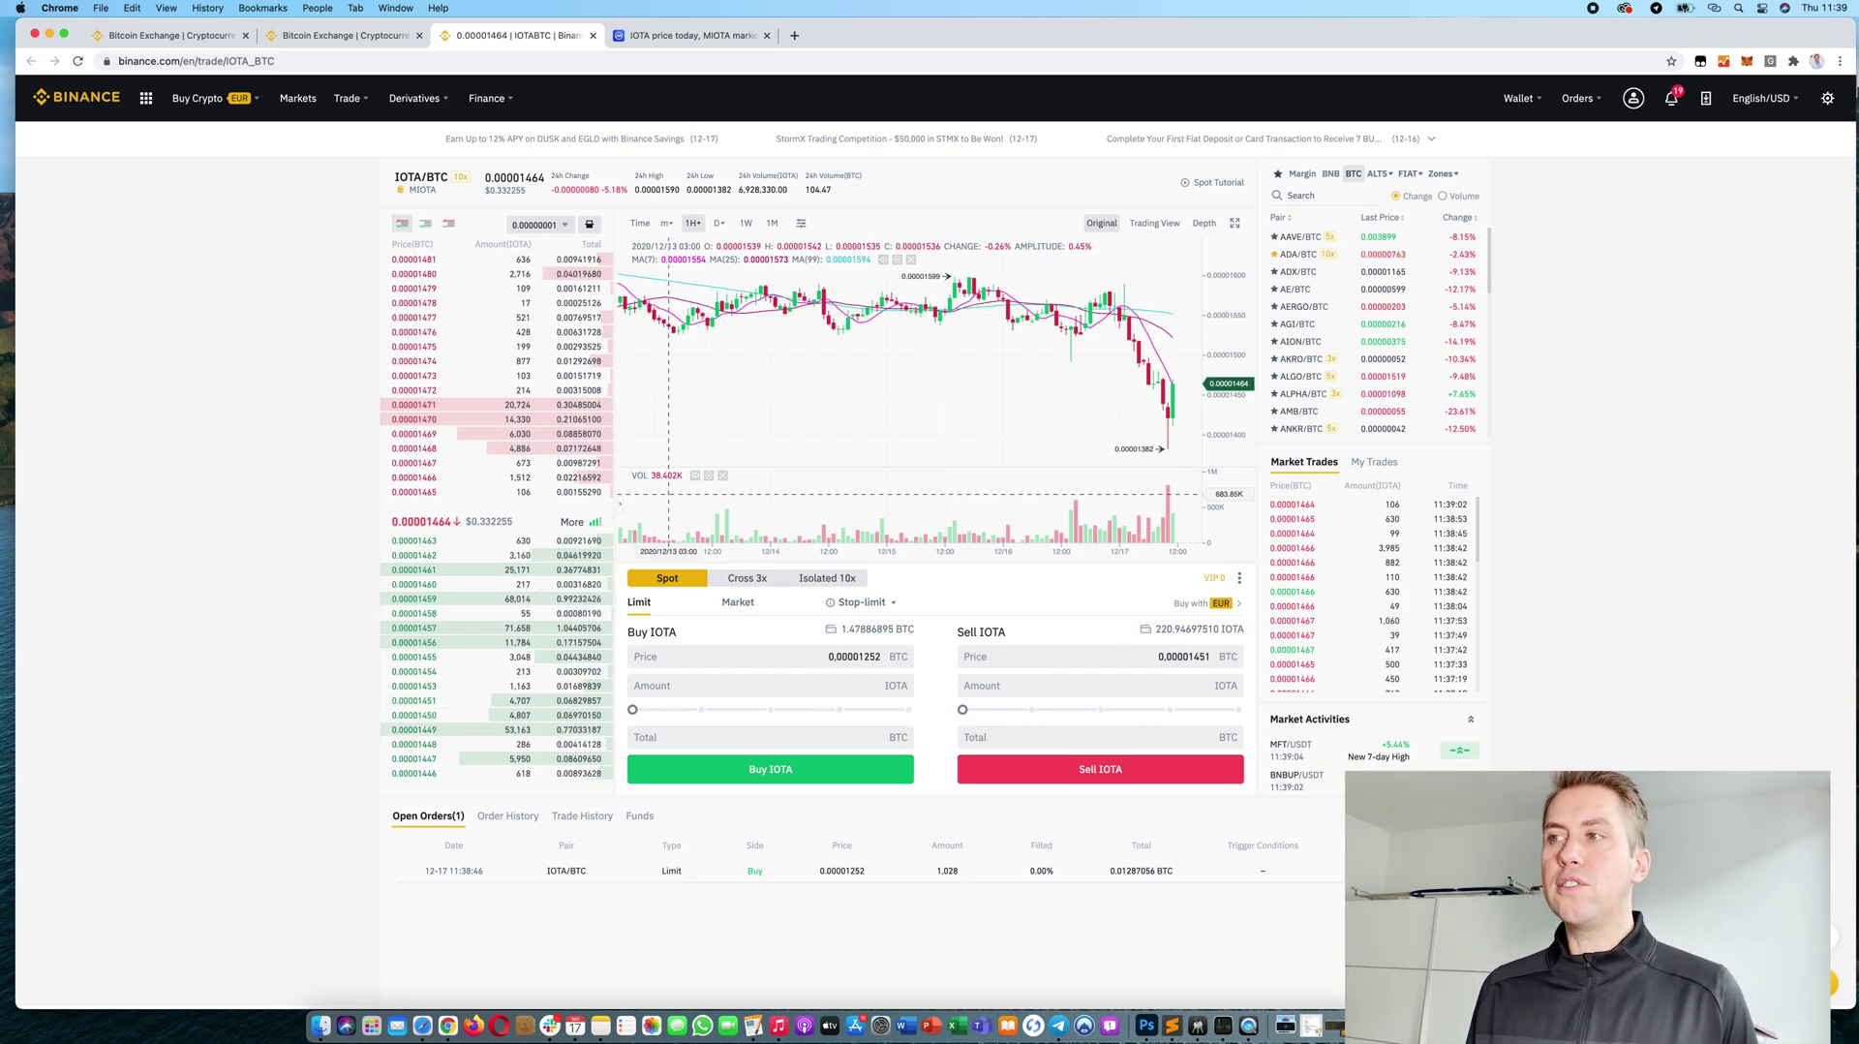
click(930, 911)
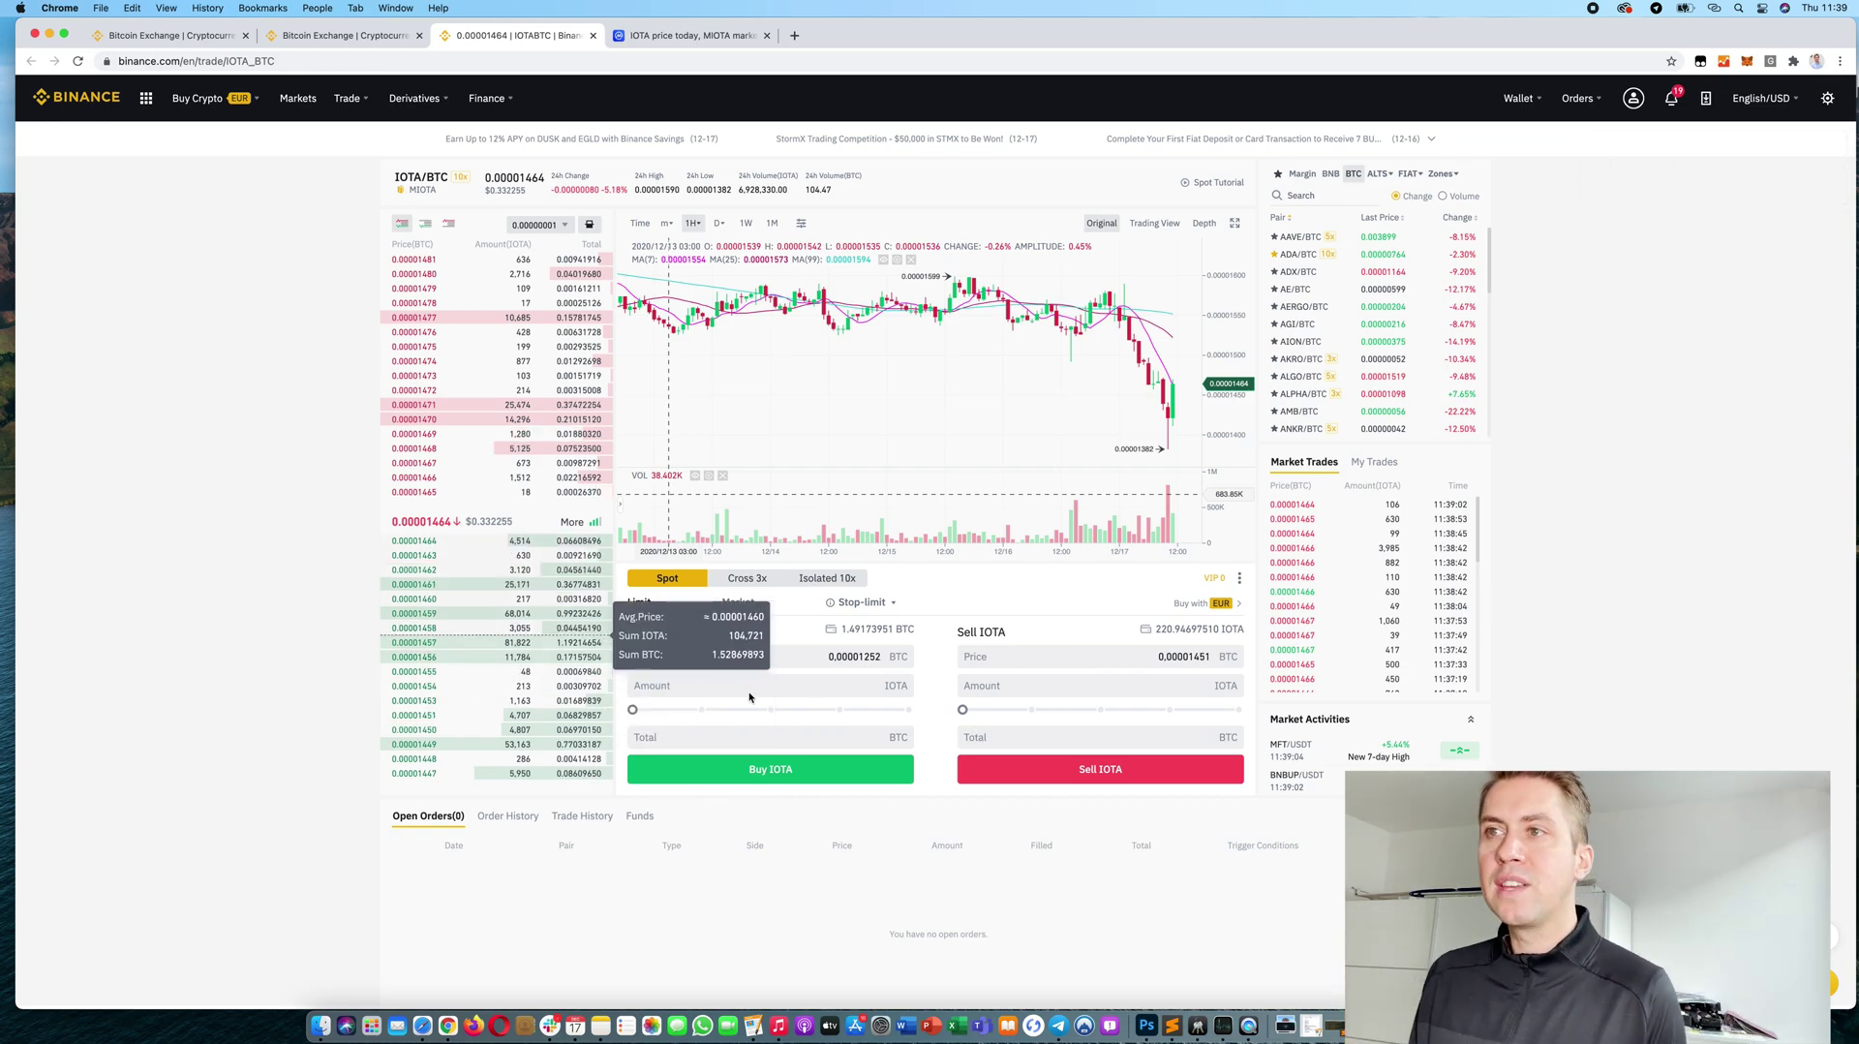
click(738, 602)
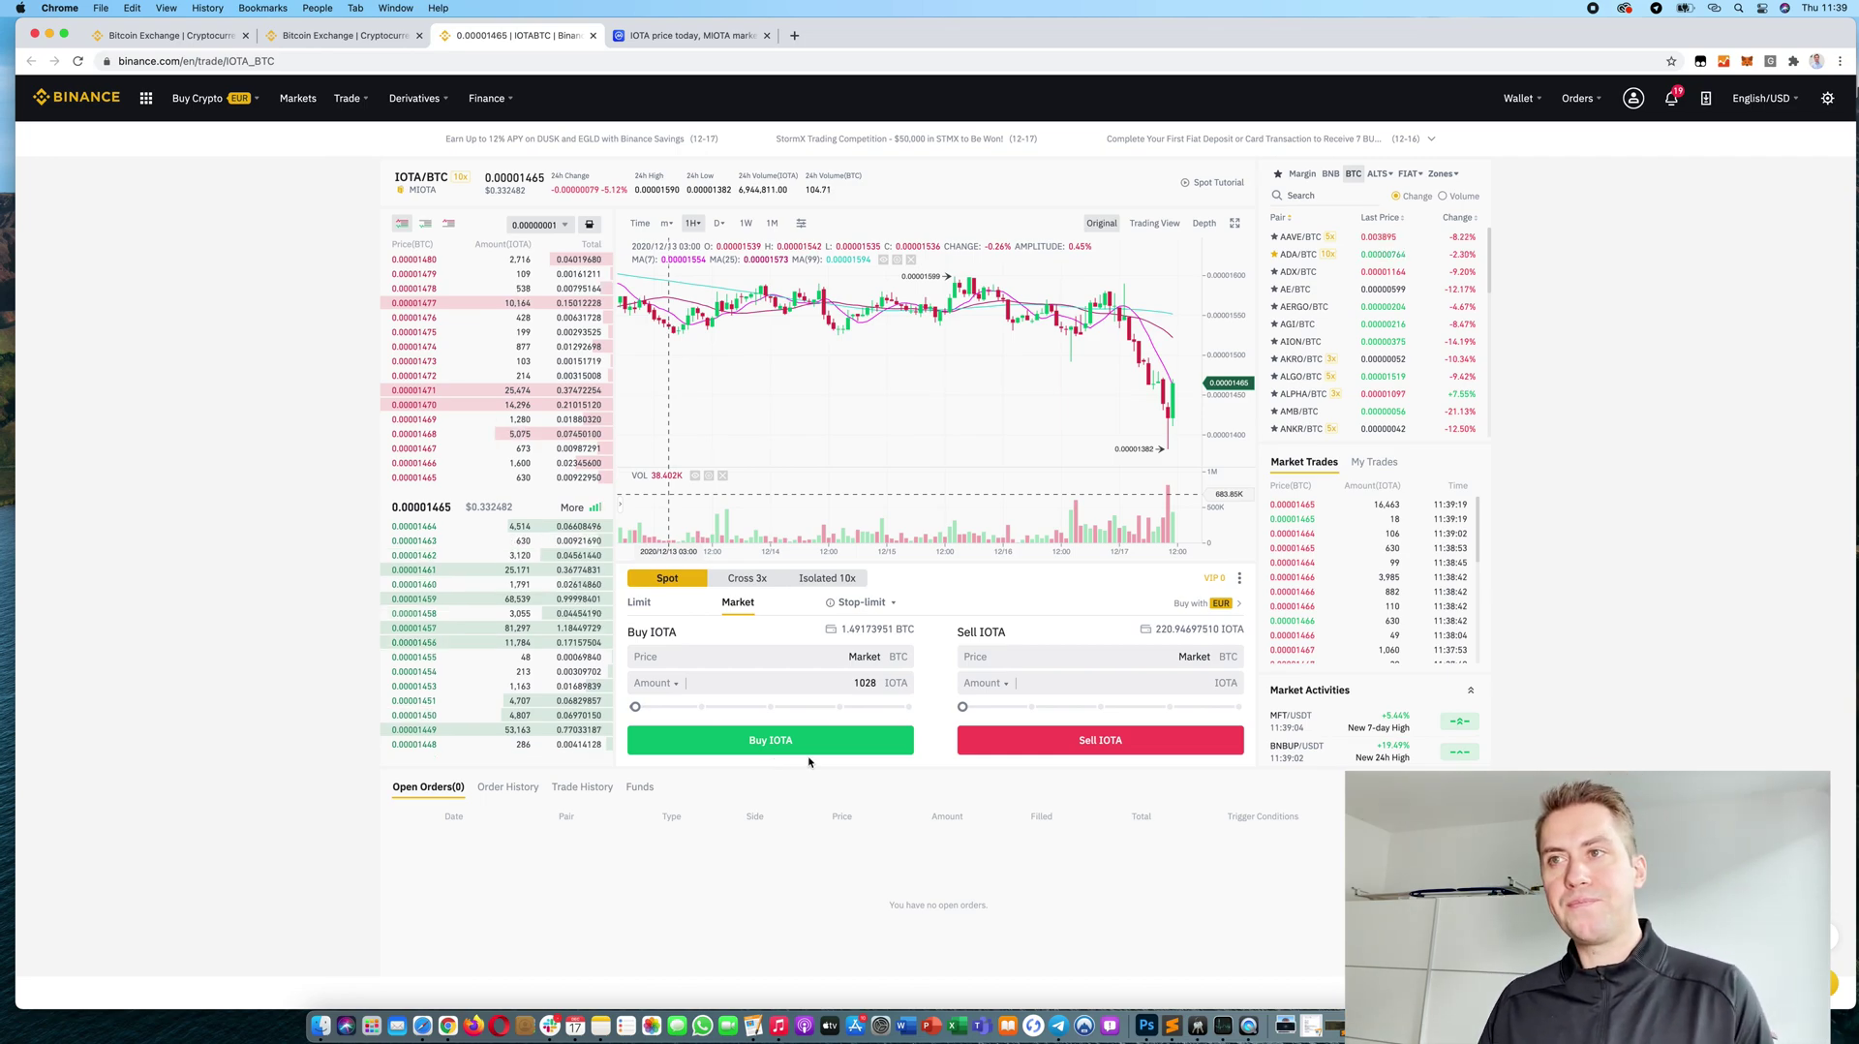
Step: Switch the form to a limit sell and set the sell amount to 200 IOTA
click(986, 682)
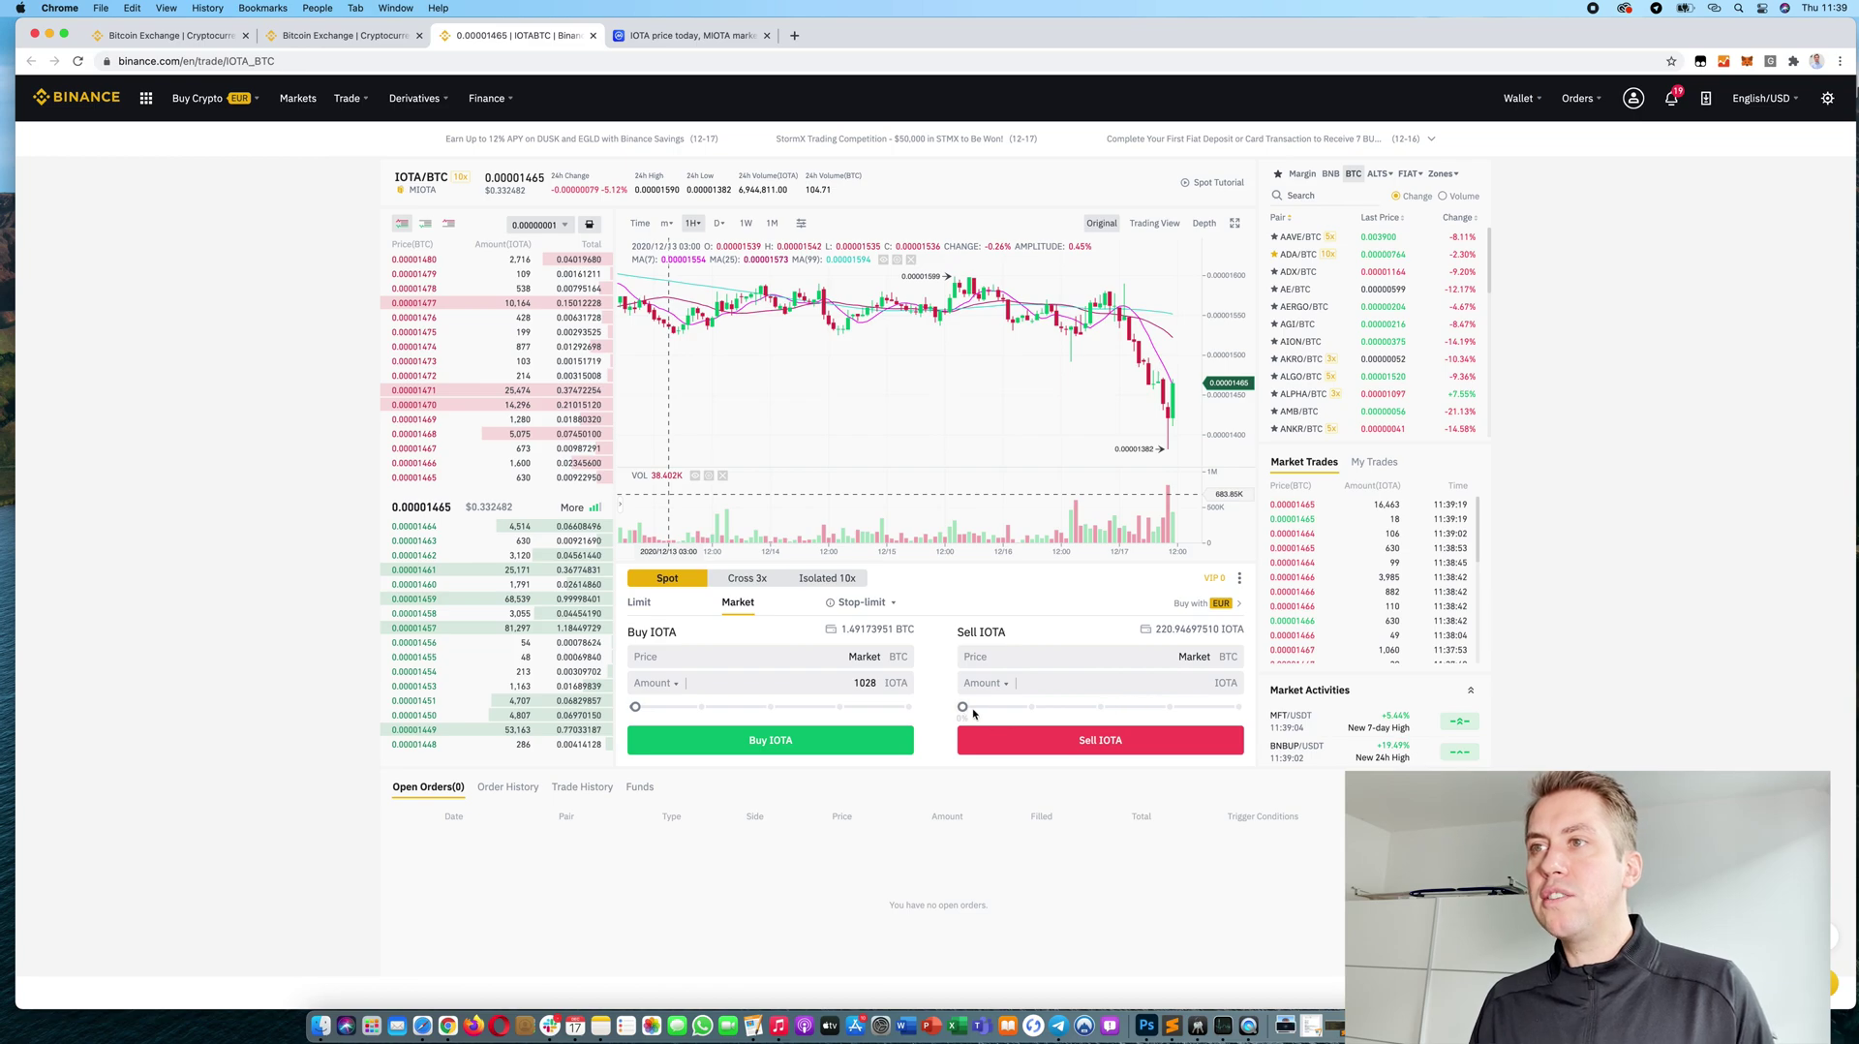
drag(963, 706, 1213, 706)
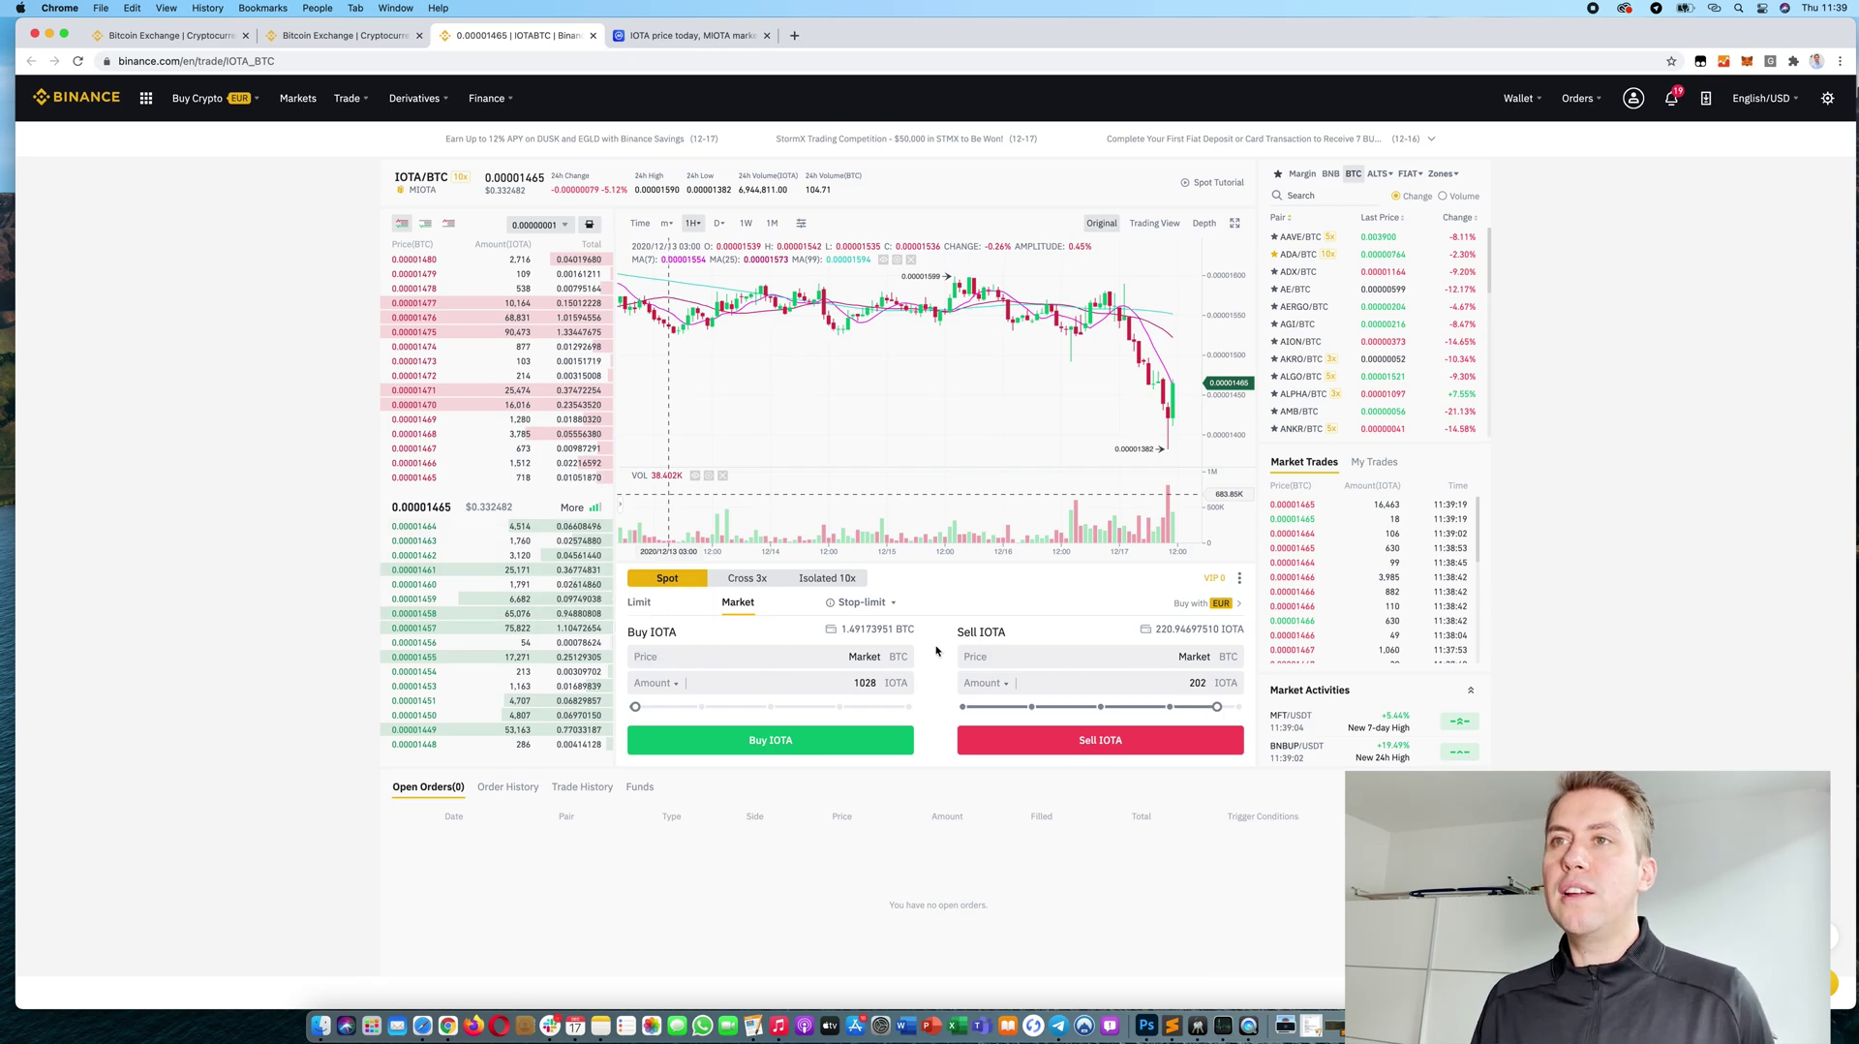
click(640, 611)
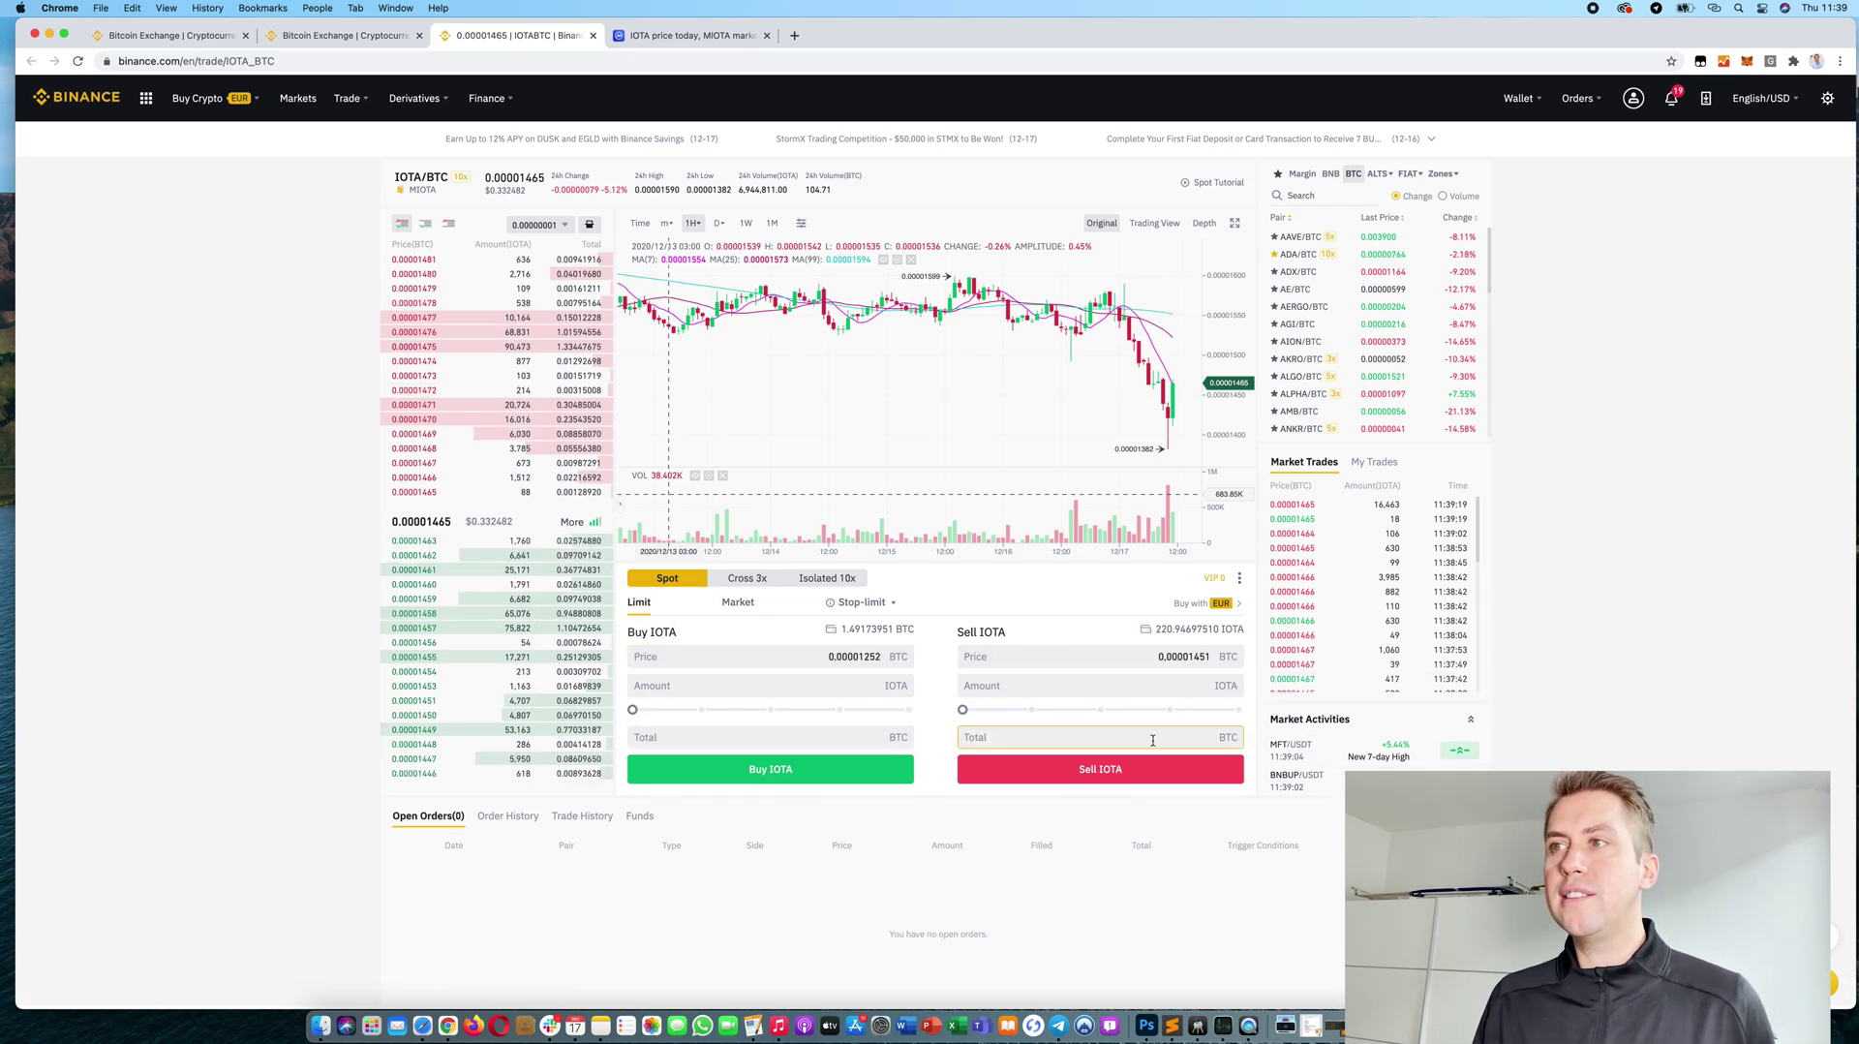
drag(965, 710, 1213, 708)
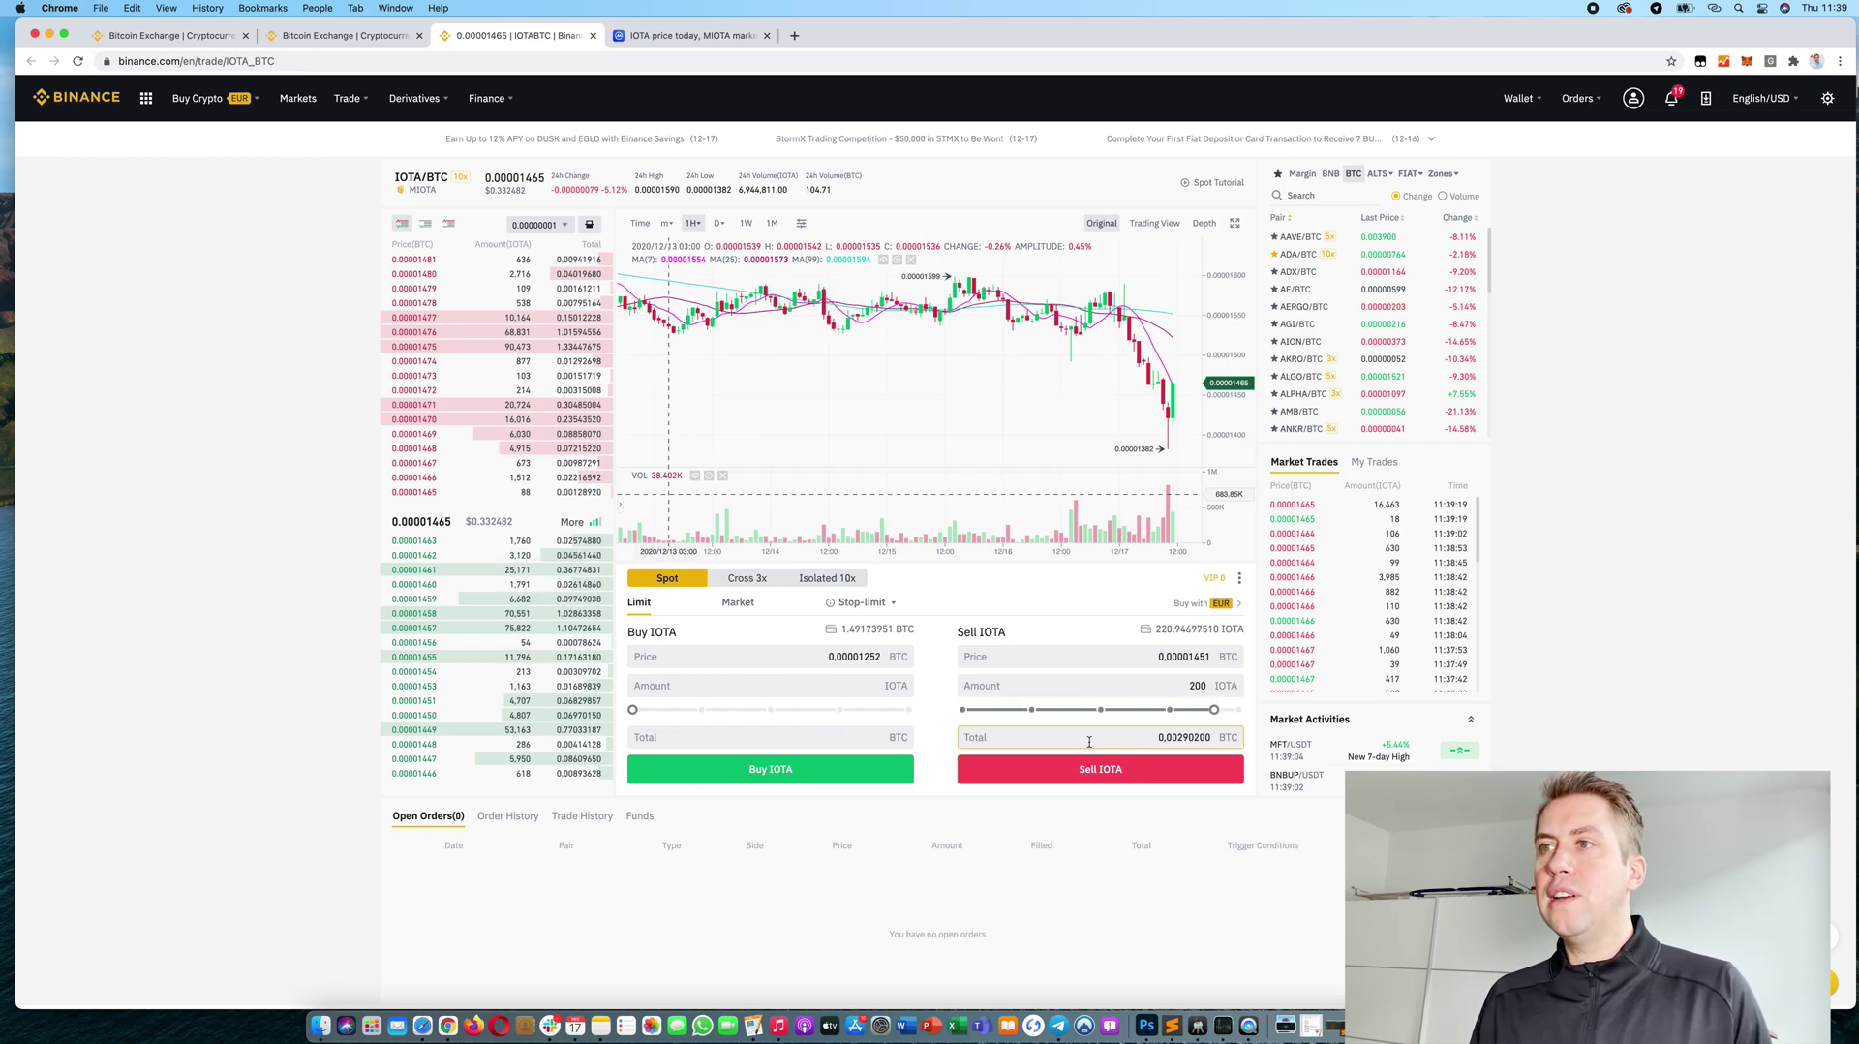
Step: Raise the sell price to 0.00001851 BTC, place the sell order, then cancel it
click(1201, 657)
key(BackSpace)
text(8)
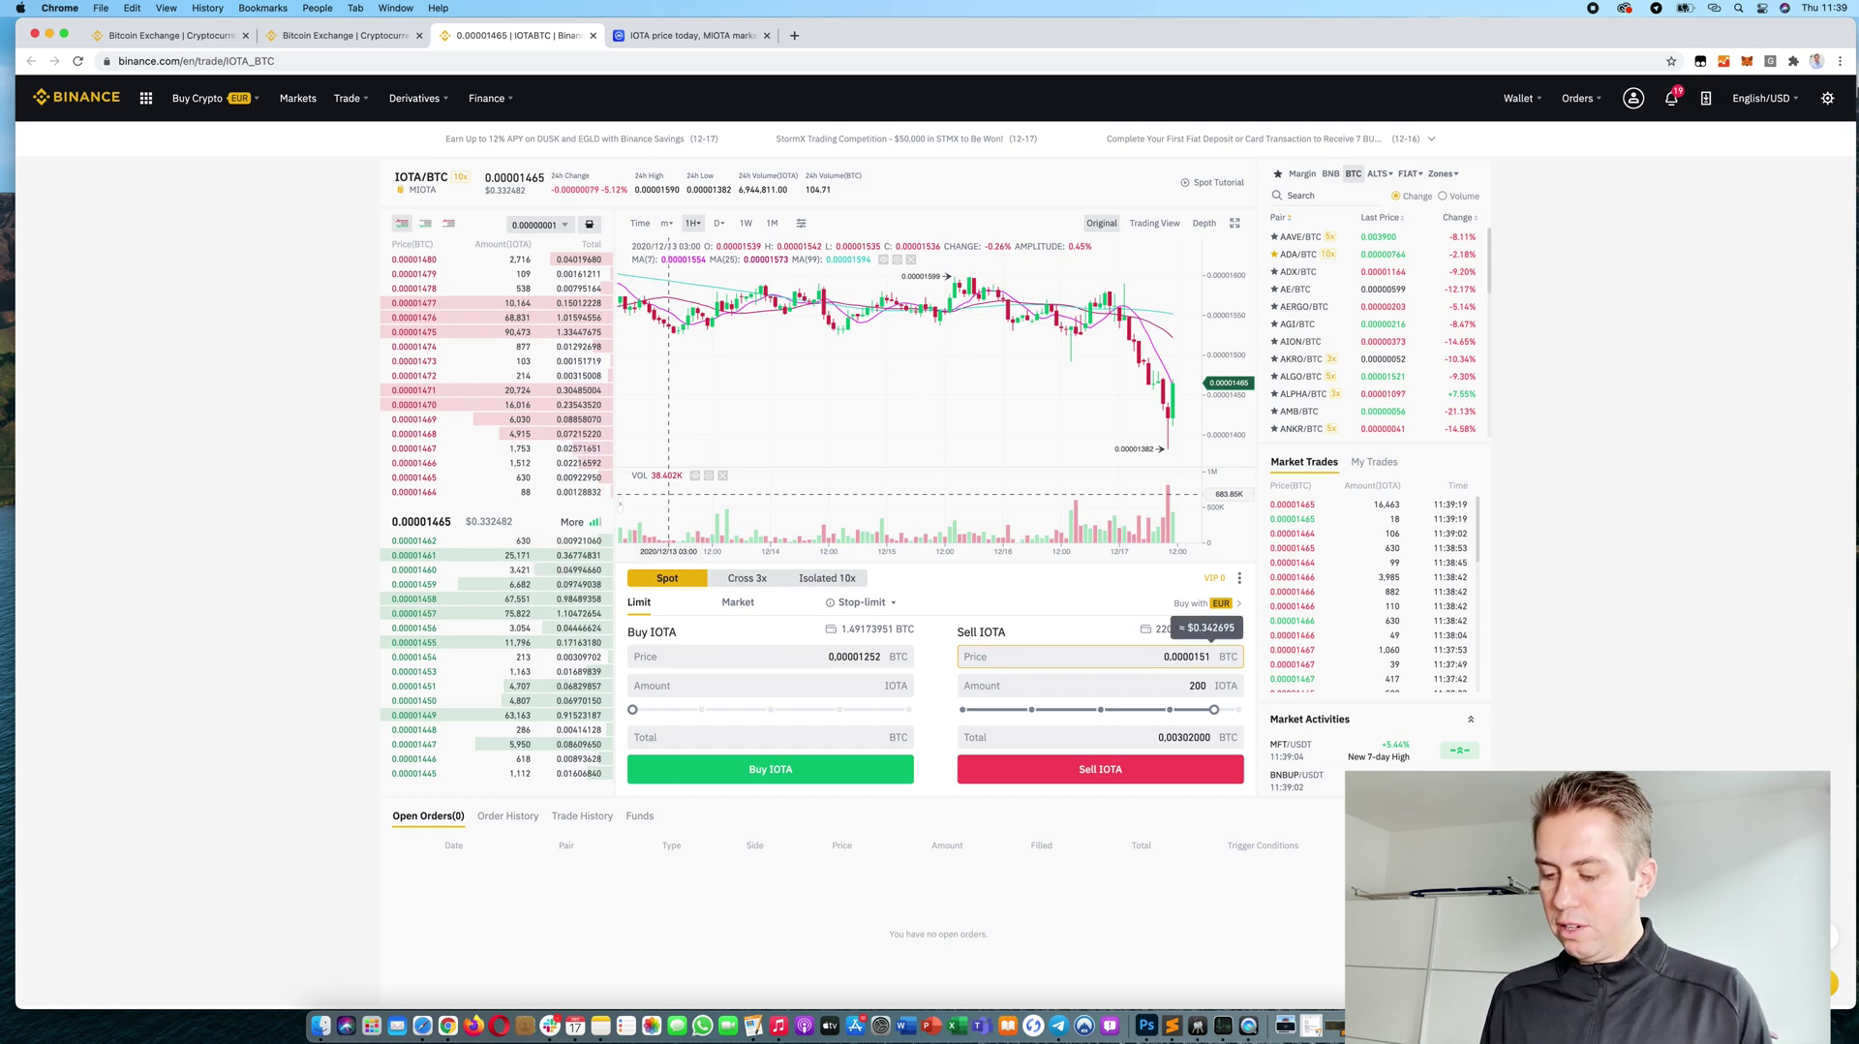
click(1165, 770)
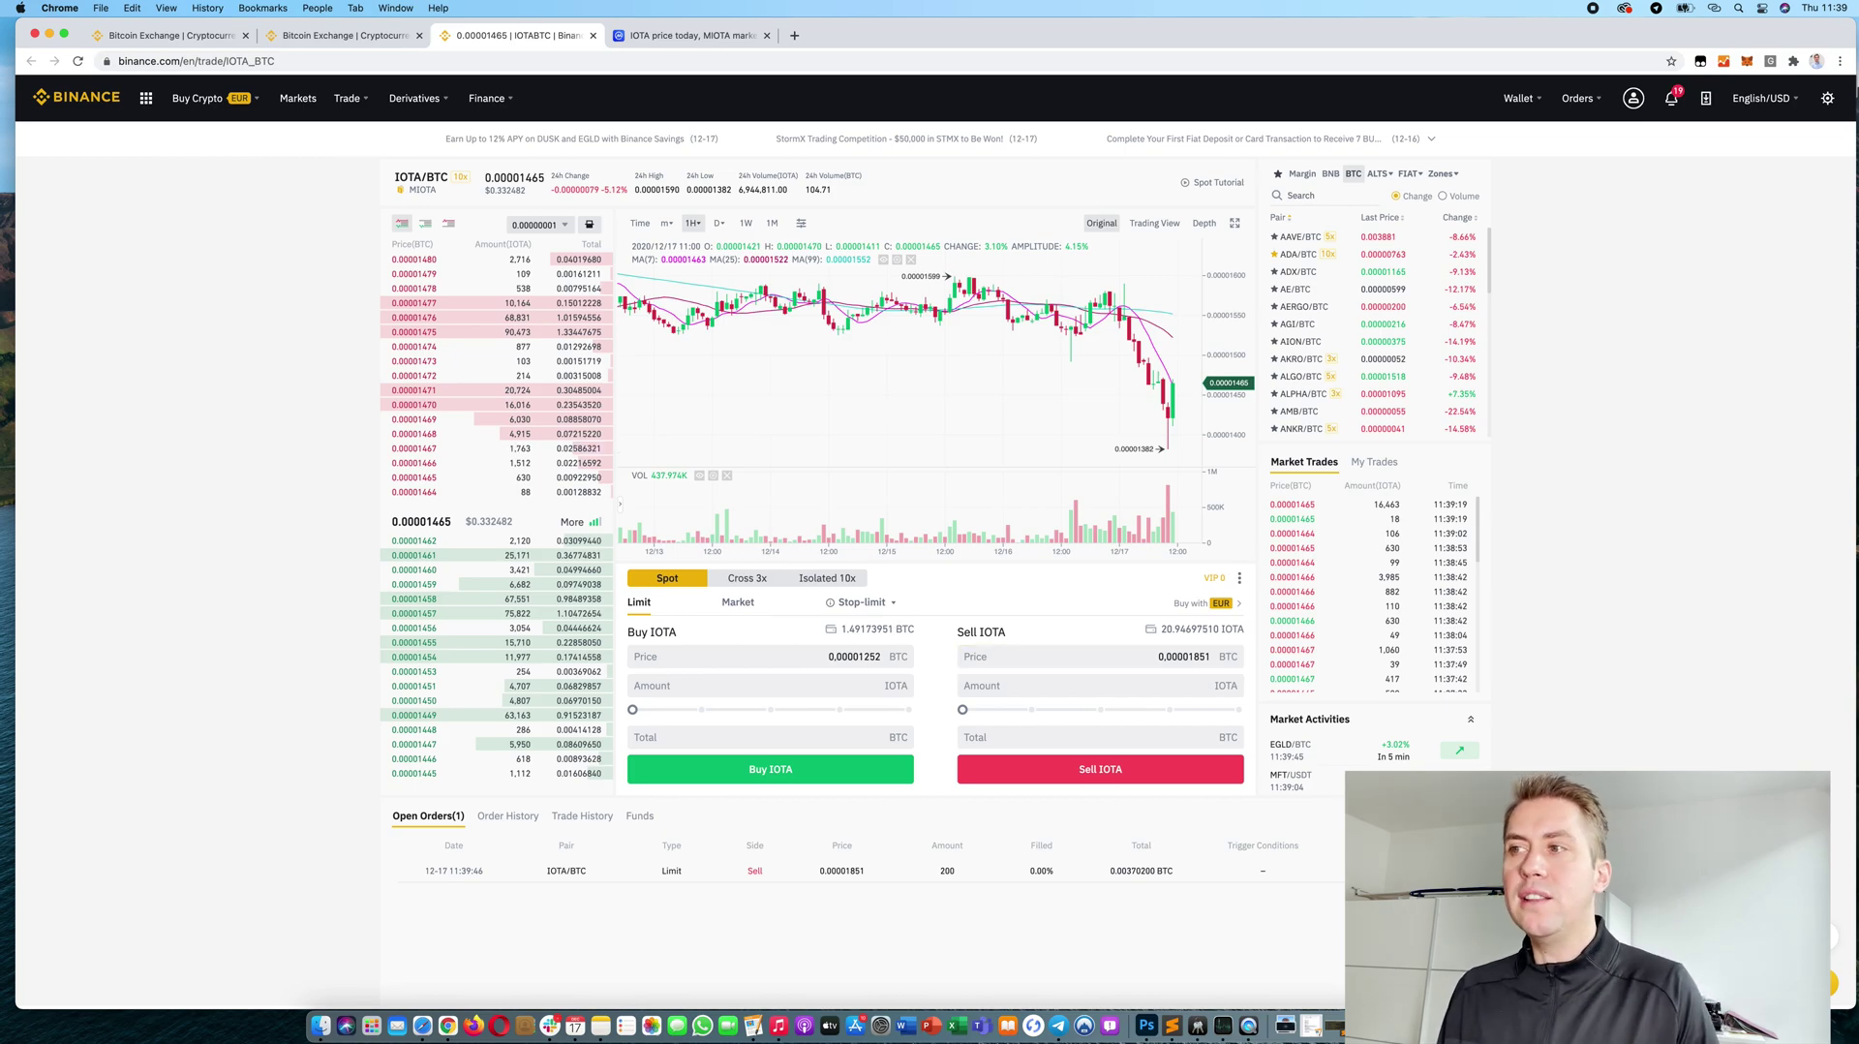
click(1433, 870)
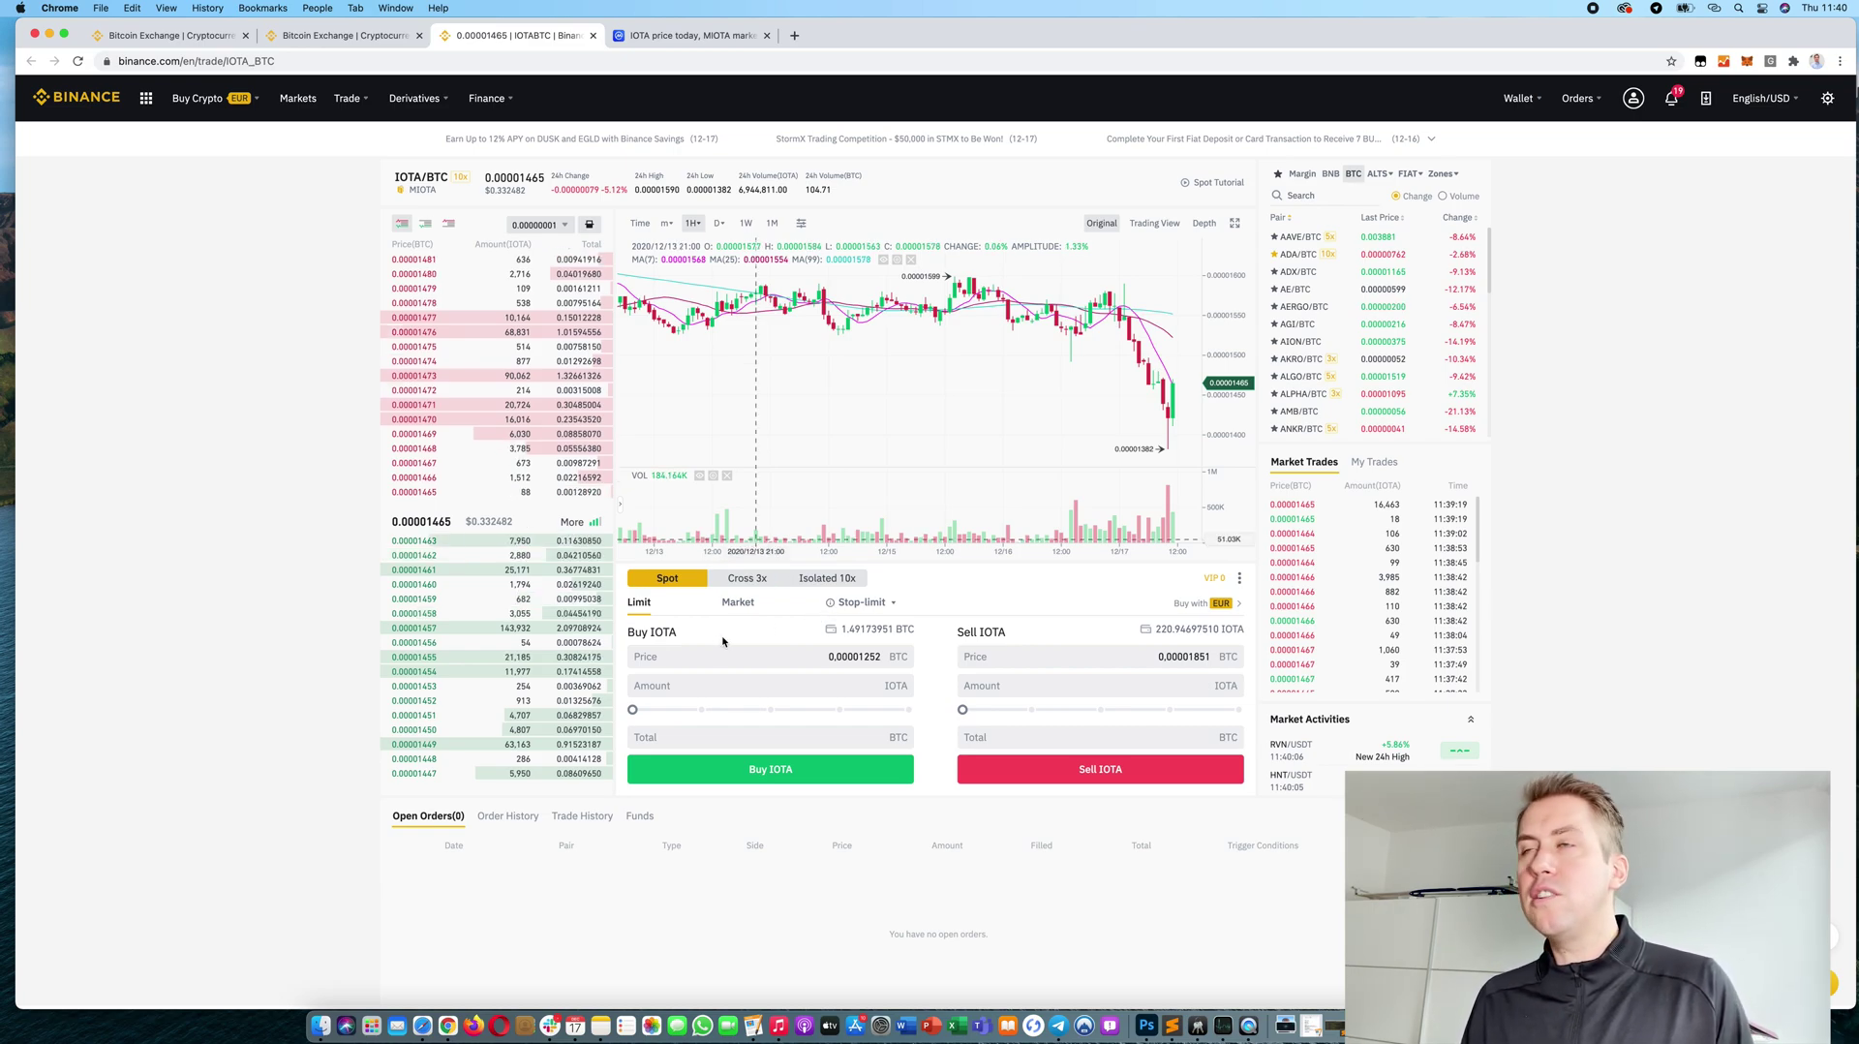
Step: Open the Binance Earn page from the Finance menu
mouse_move(486, 98)
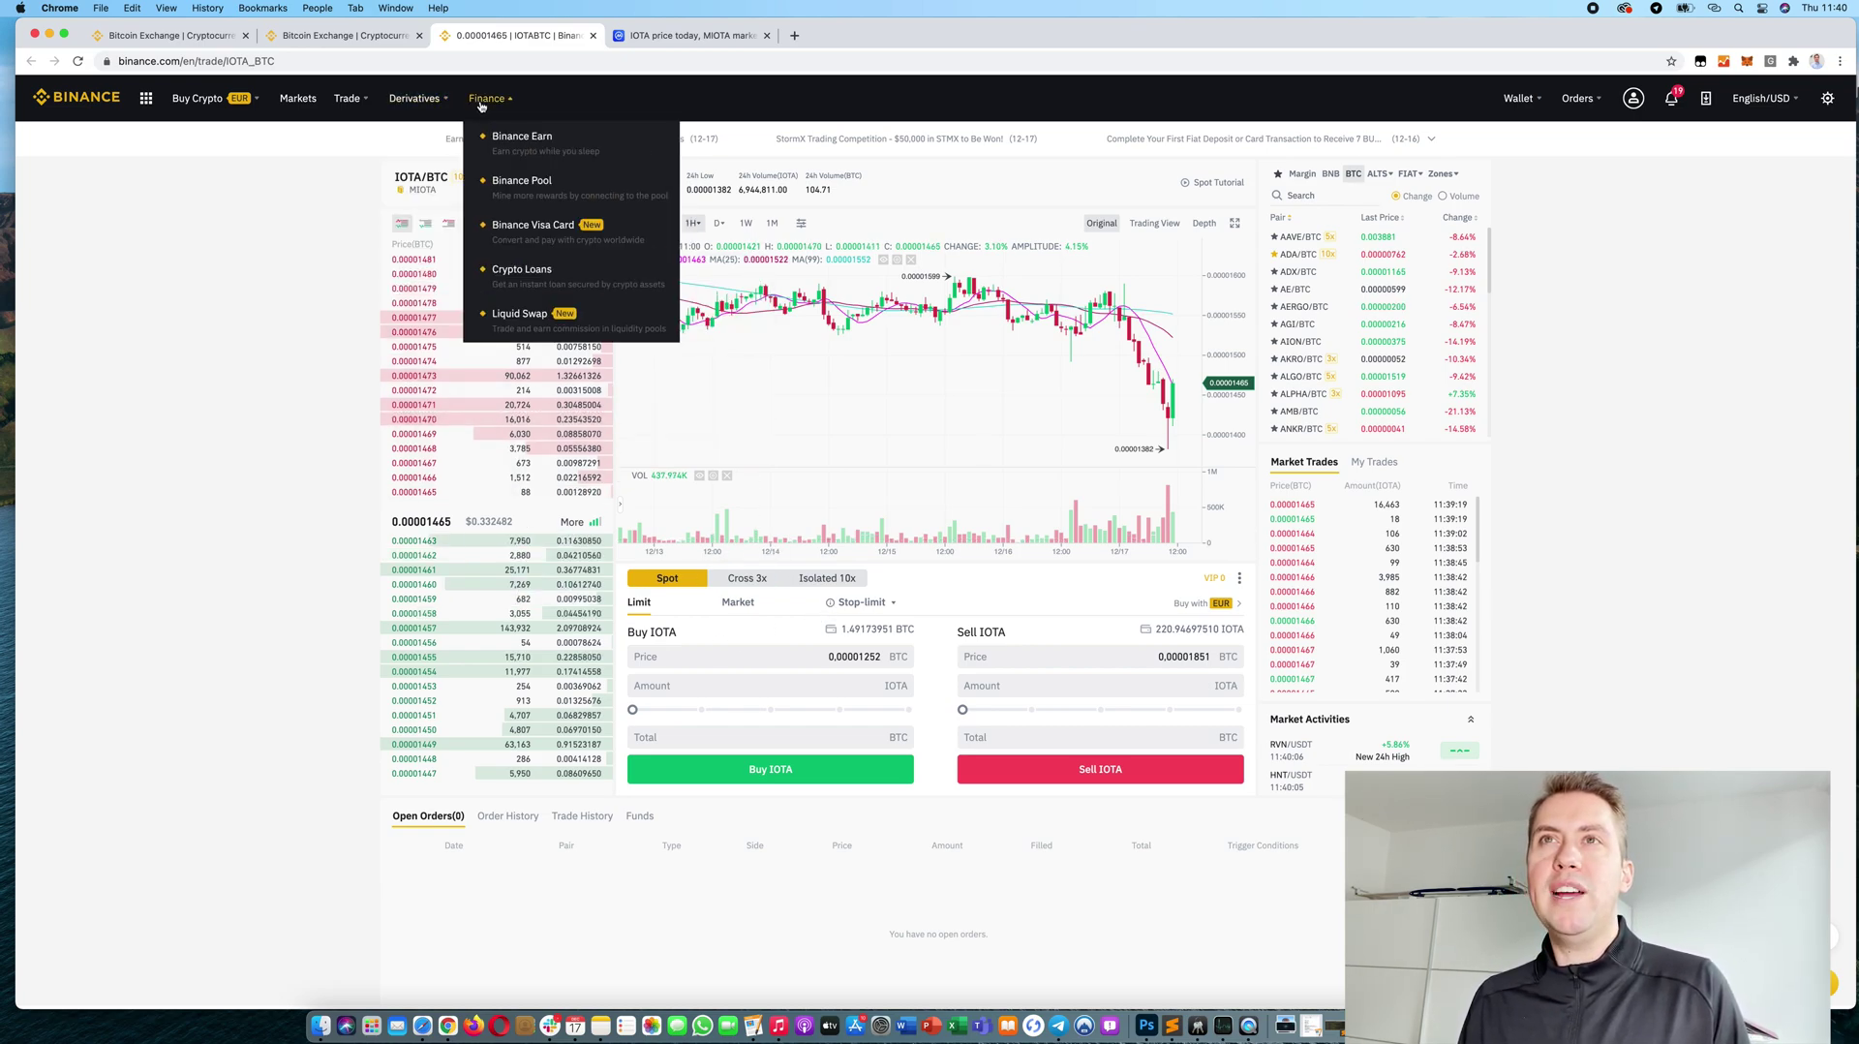
click(504, 152)
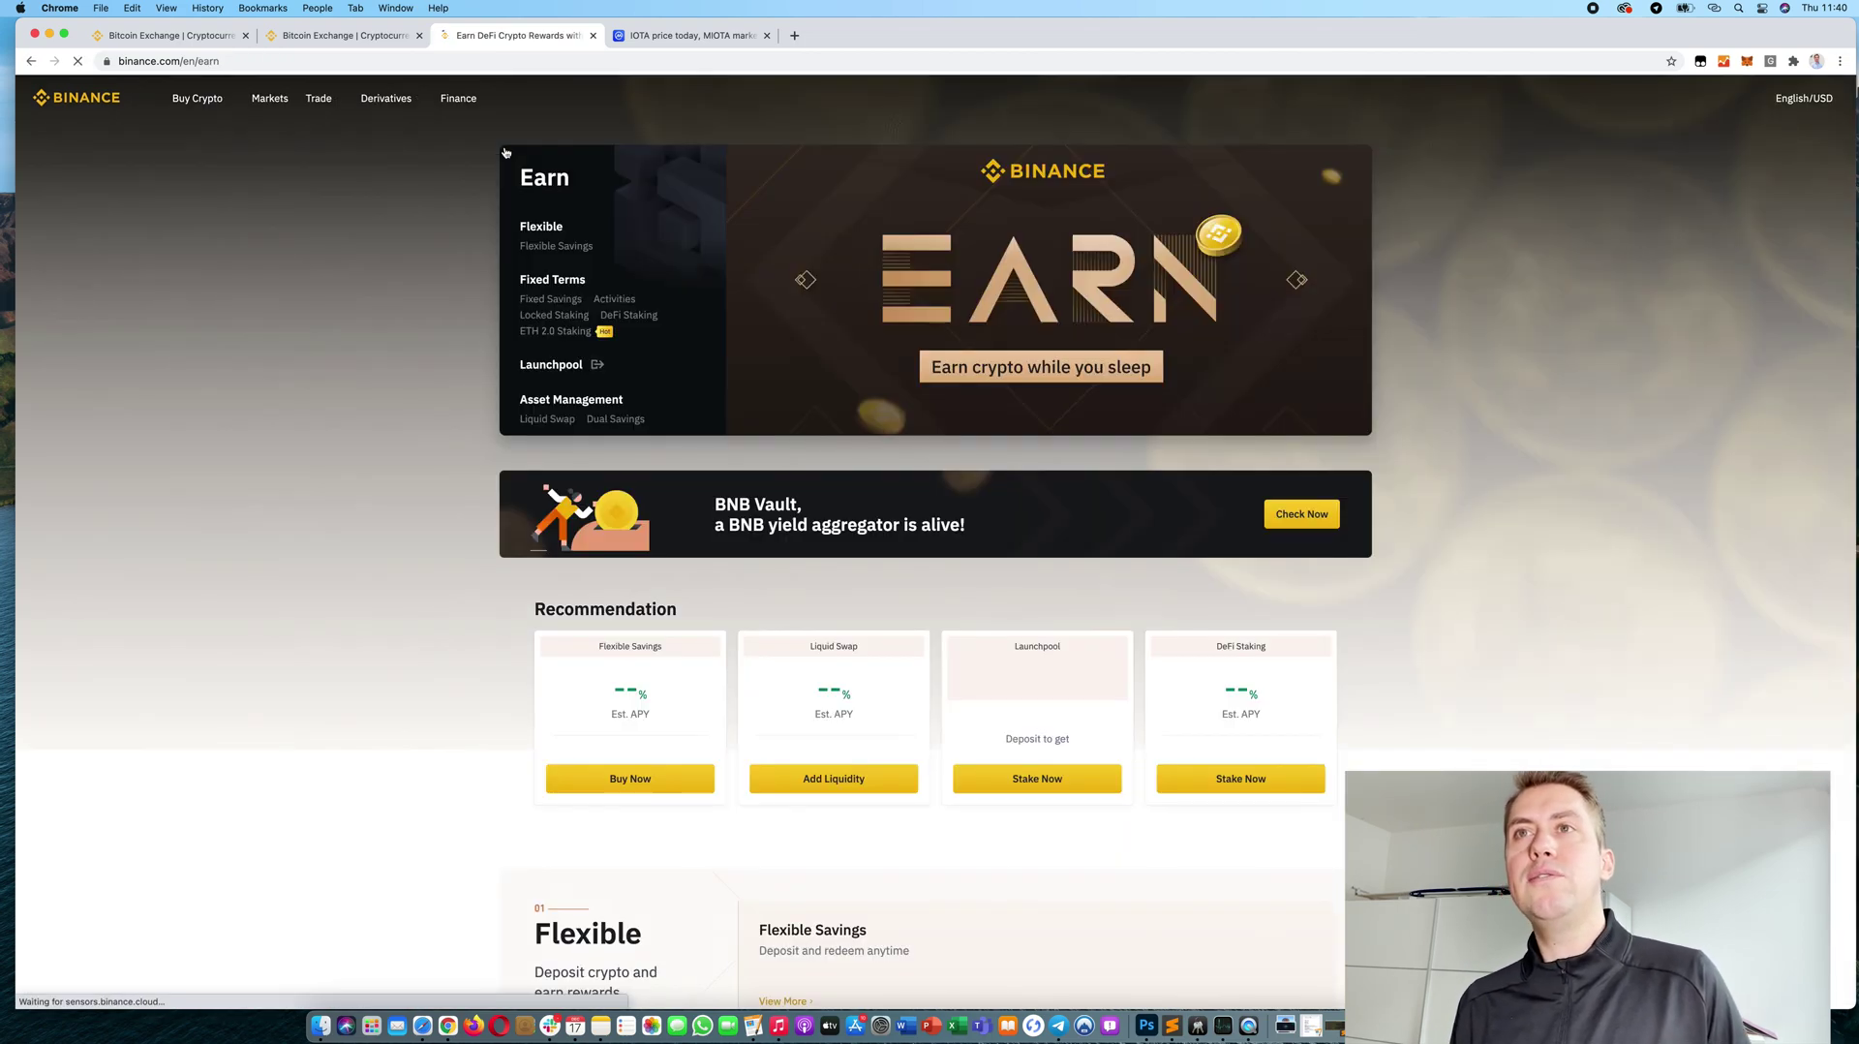
mouse_move(484, 100)
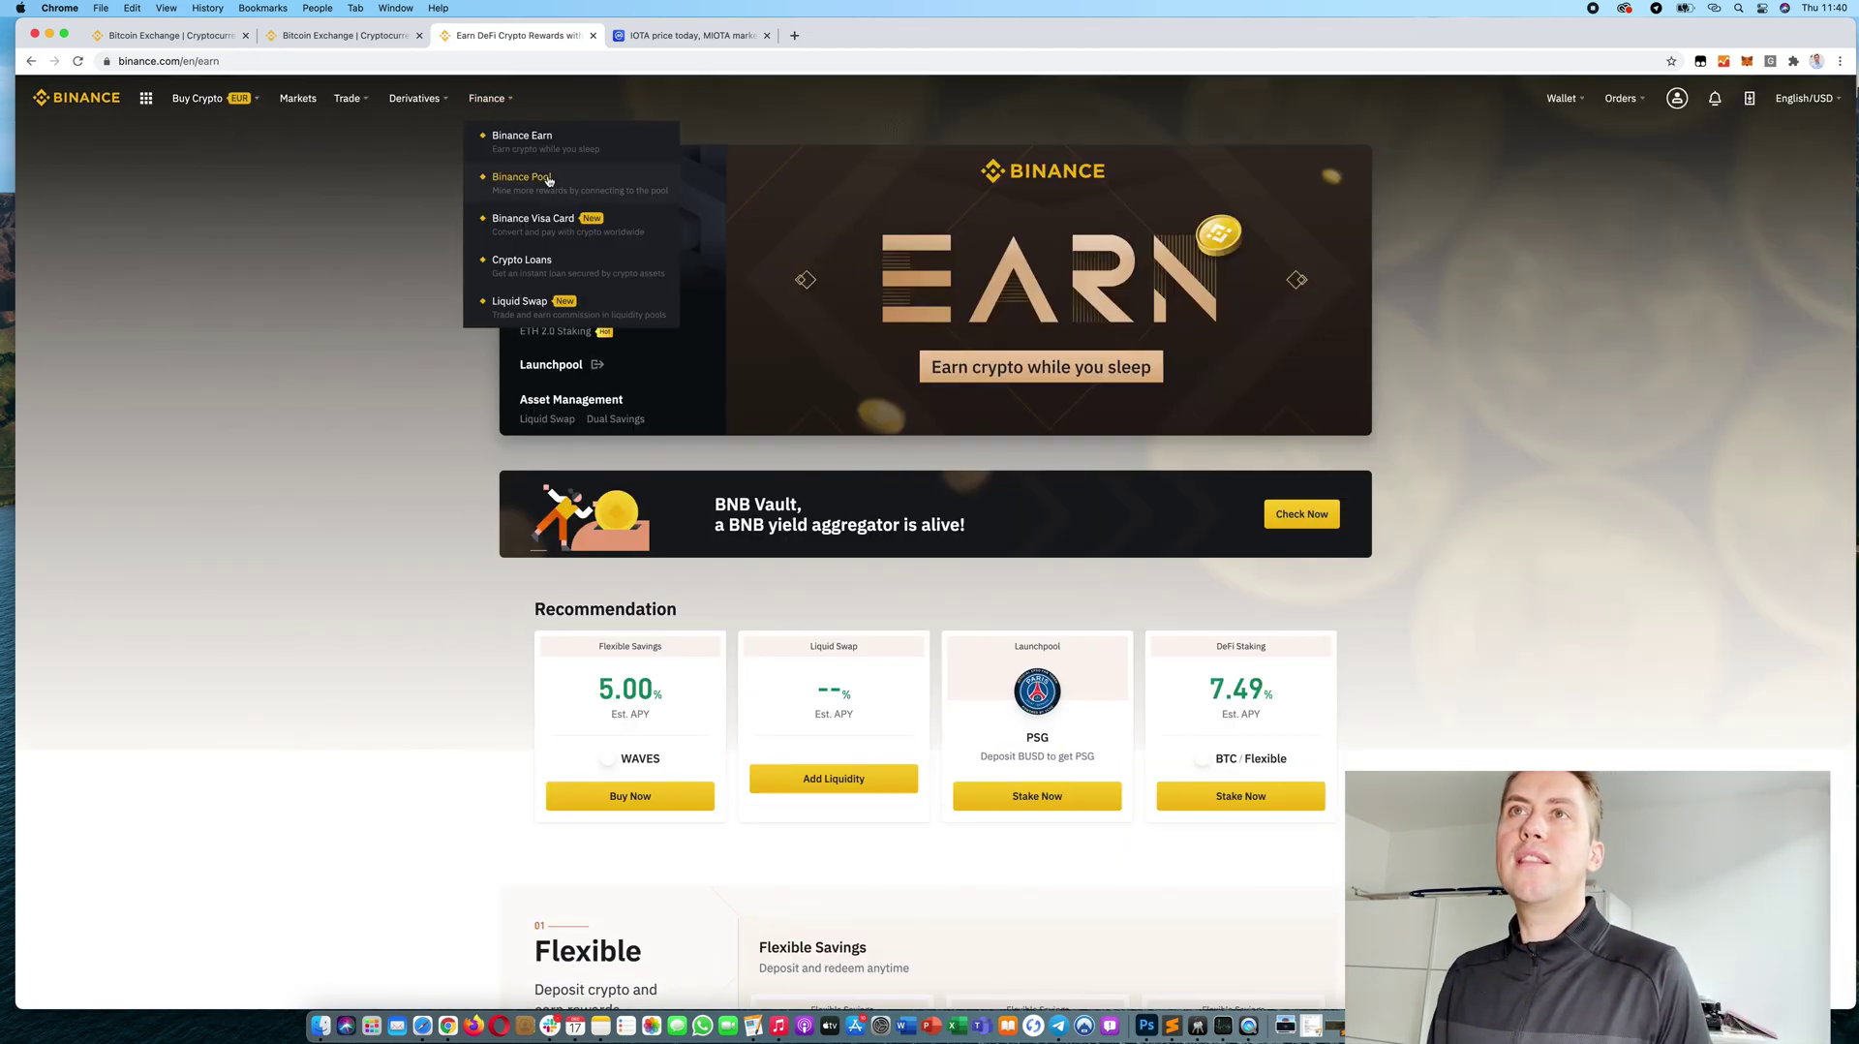
scroll(611, 600, down, 5)
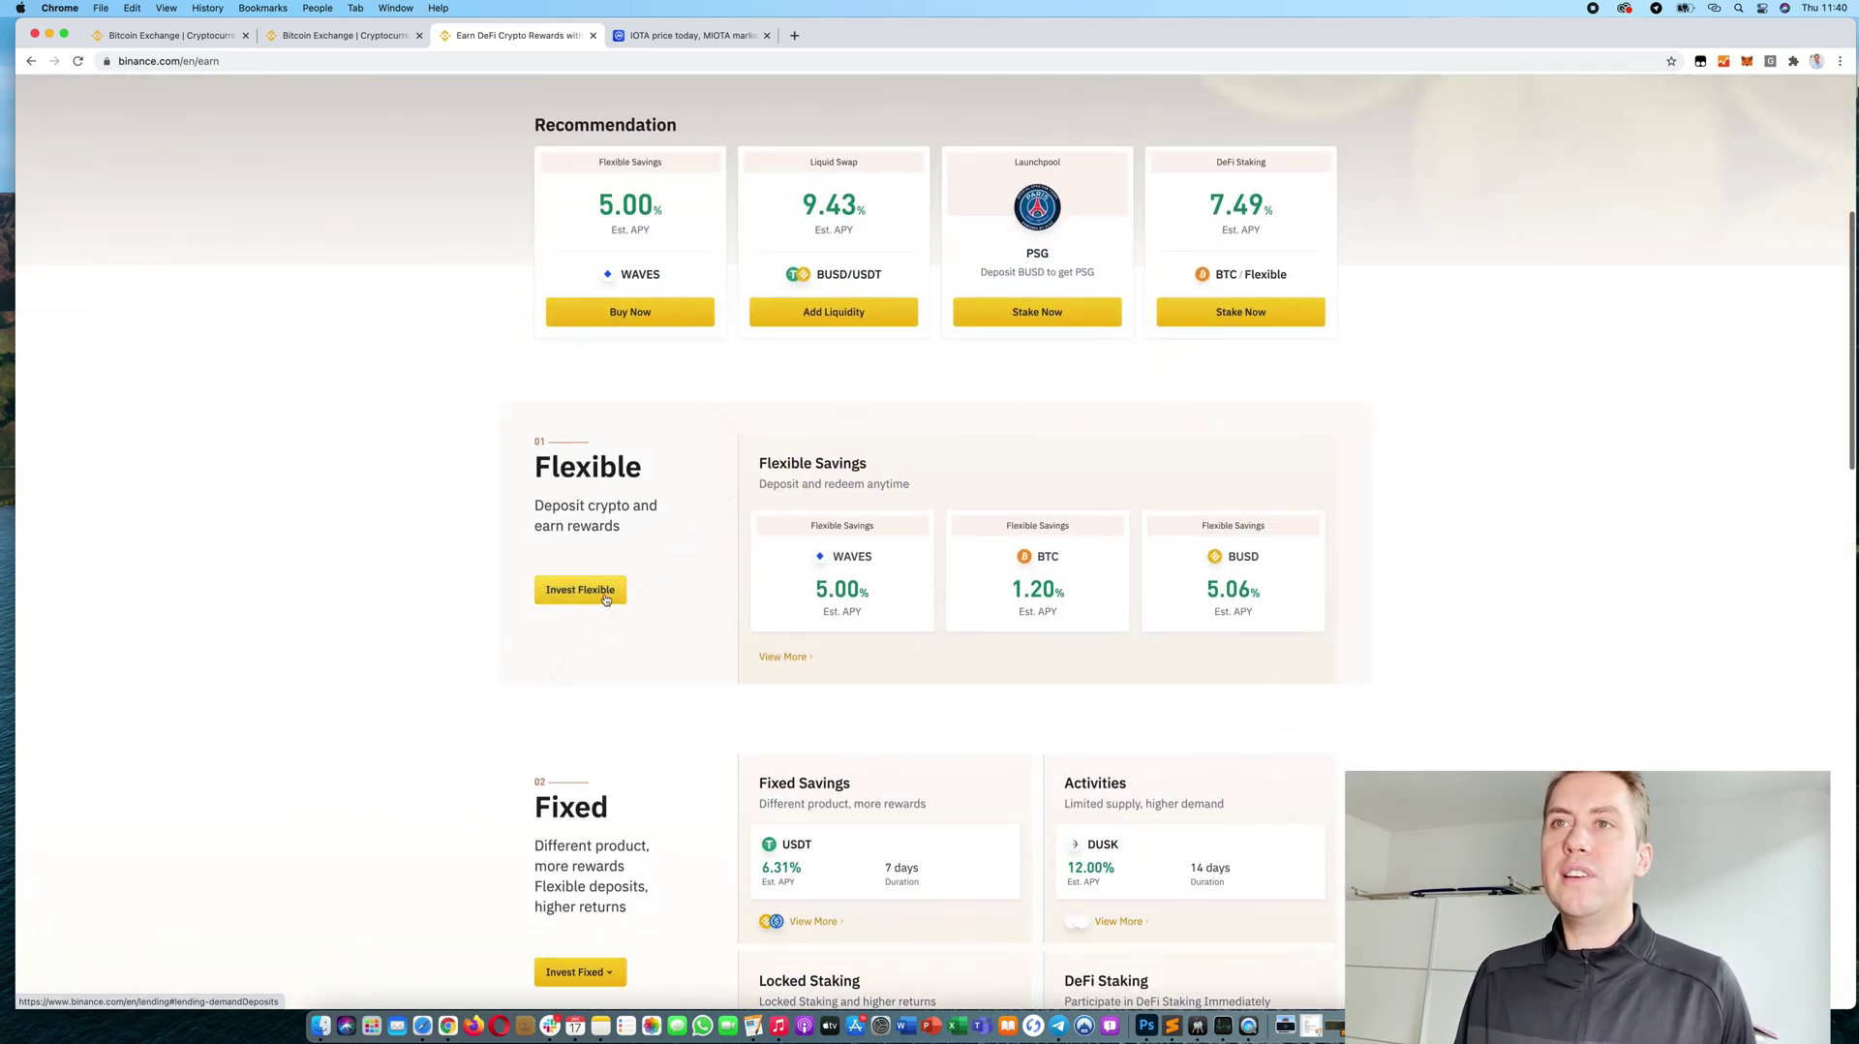
Step: Open Flexible Savings, expand all products, and scroll down to IOTA at 0.11% APY
click(607, 599)
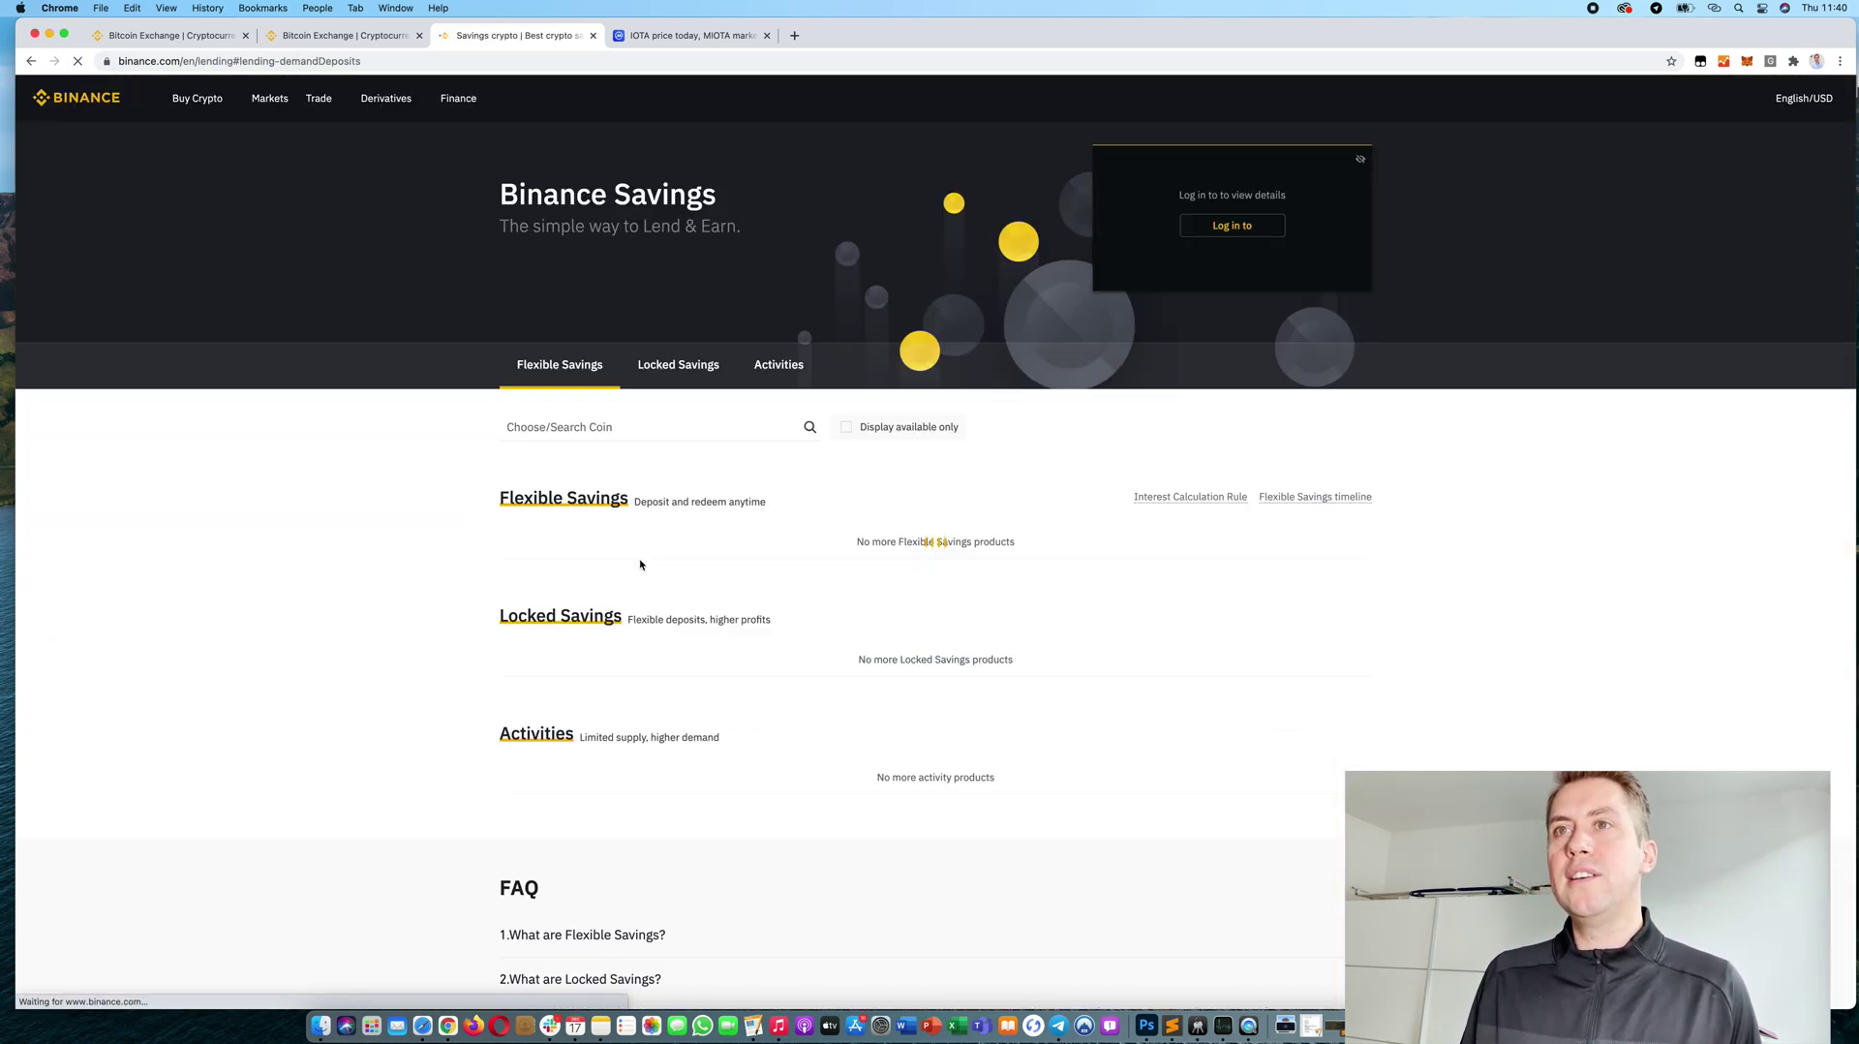
scroll(614, 571, down, 5)
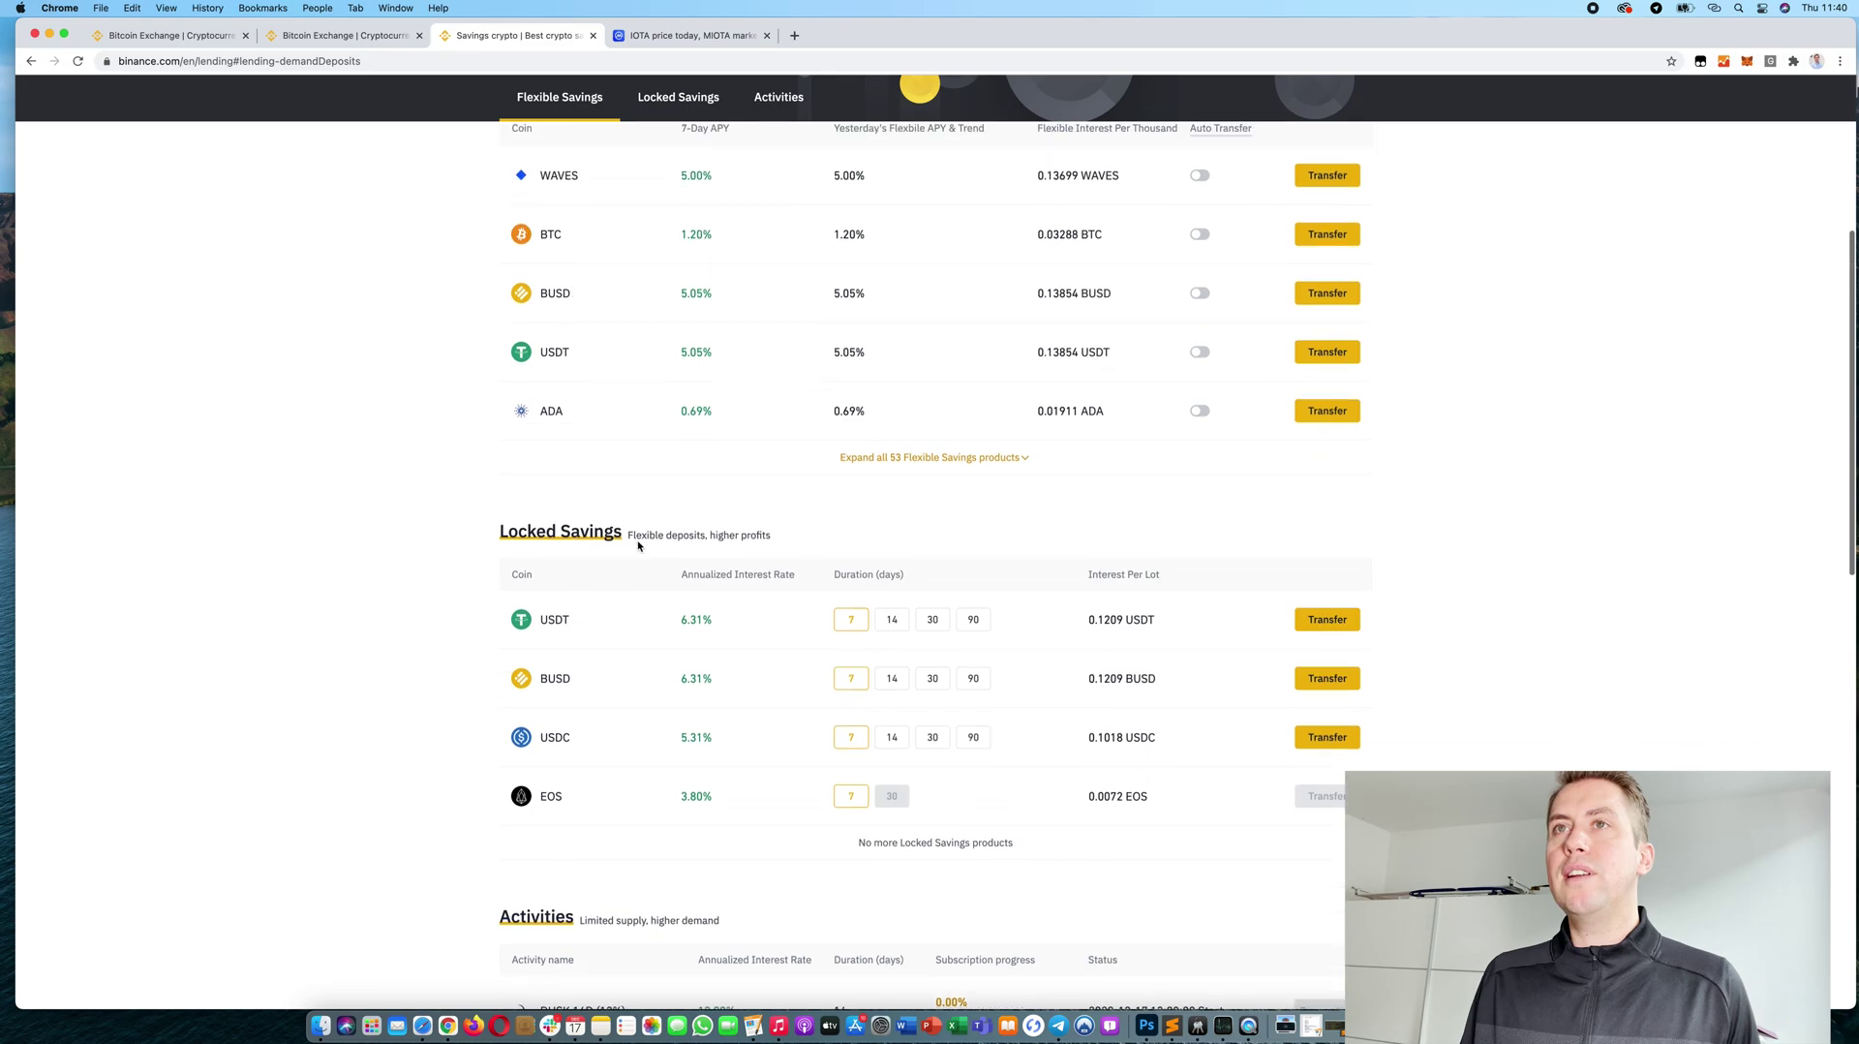
click(935, 462)
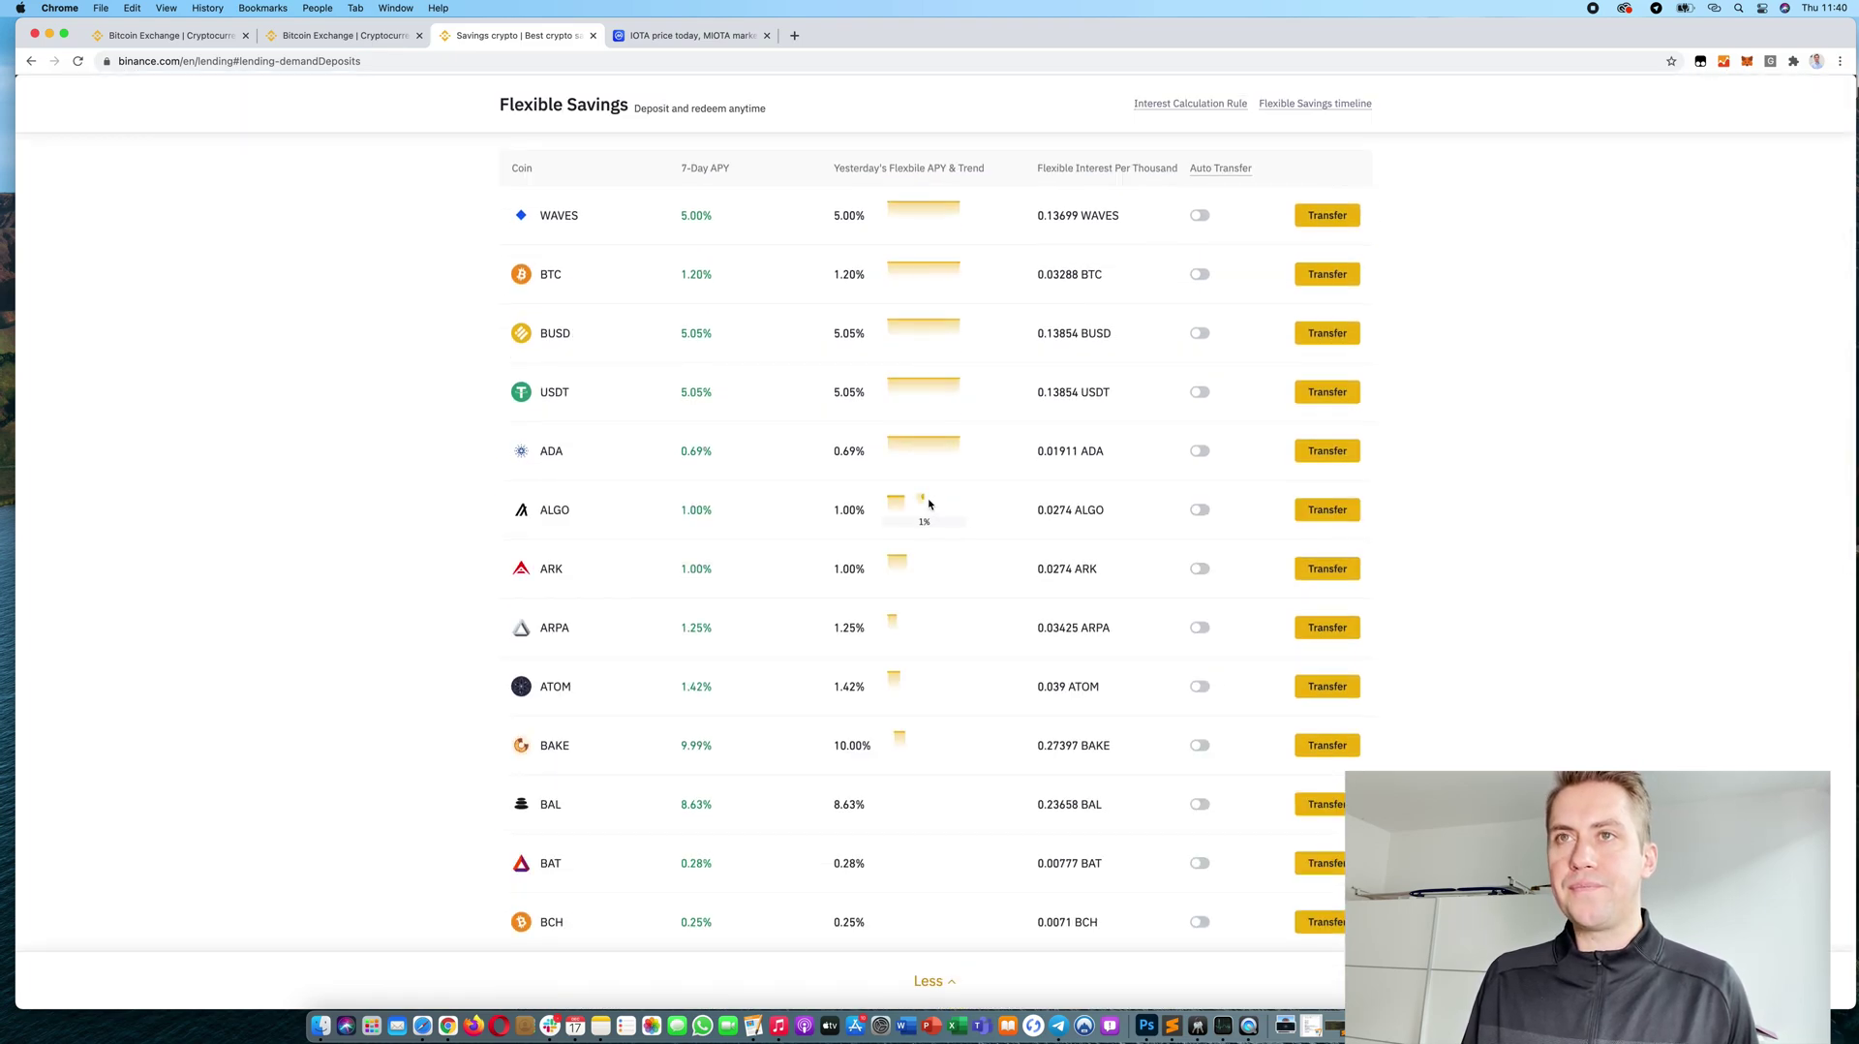
scroll(928, 500, down, 2)
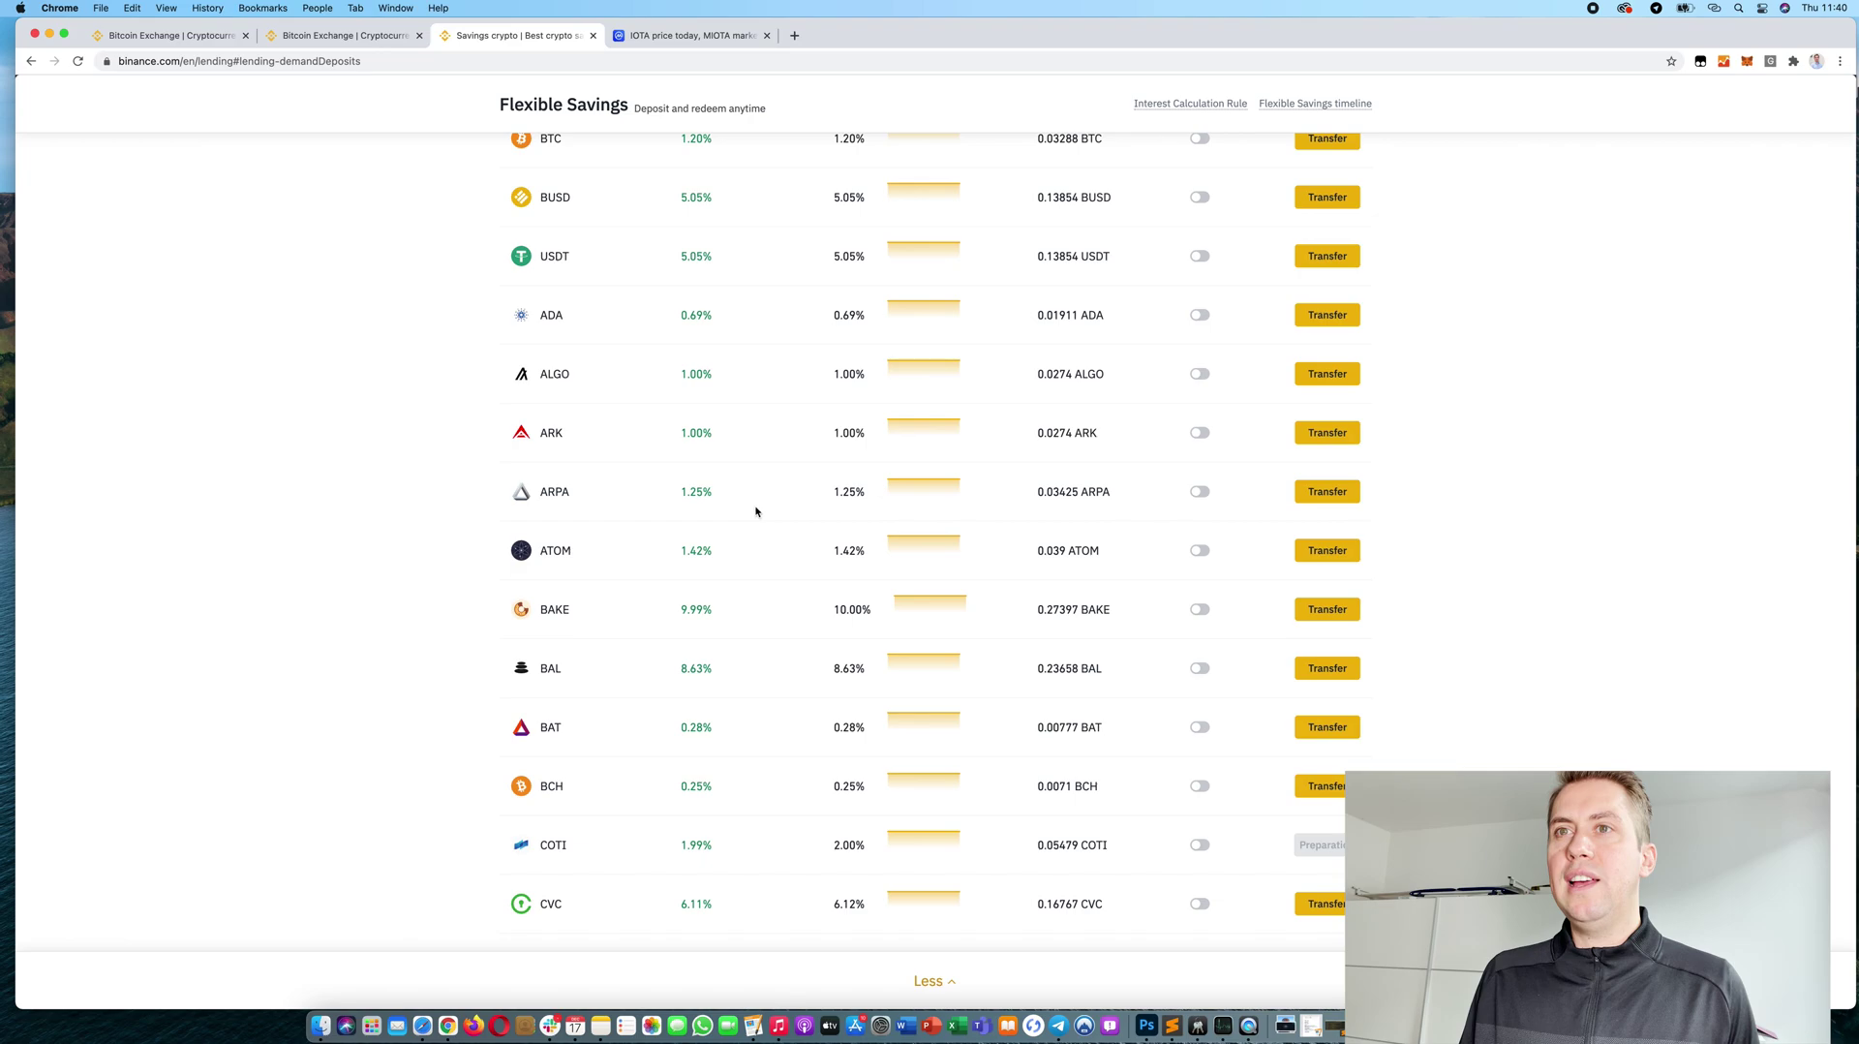
scroll(756, 511, down, 10)
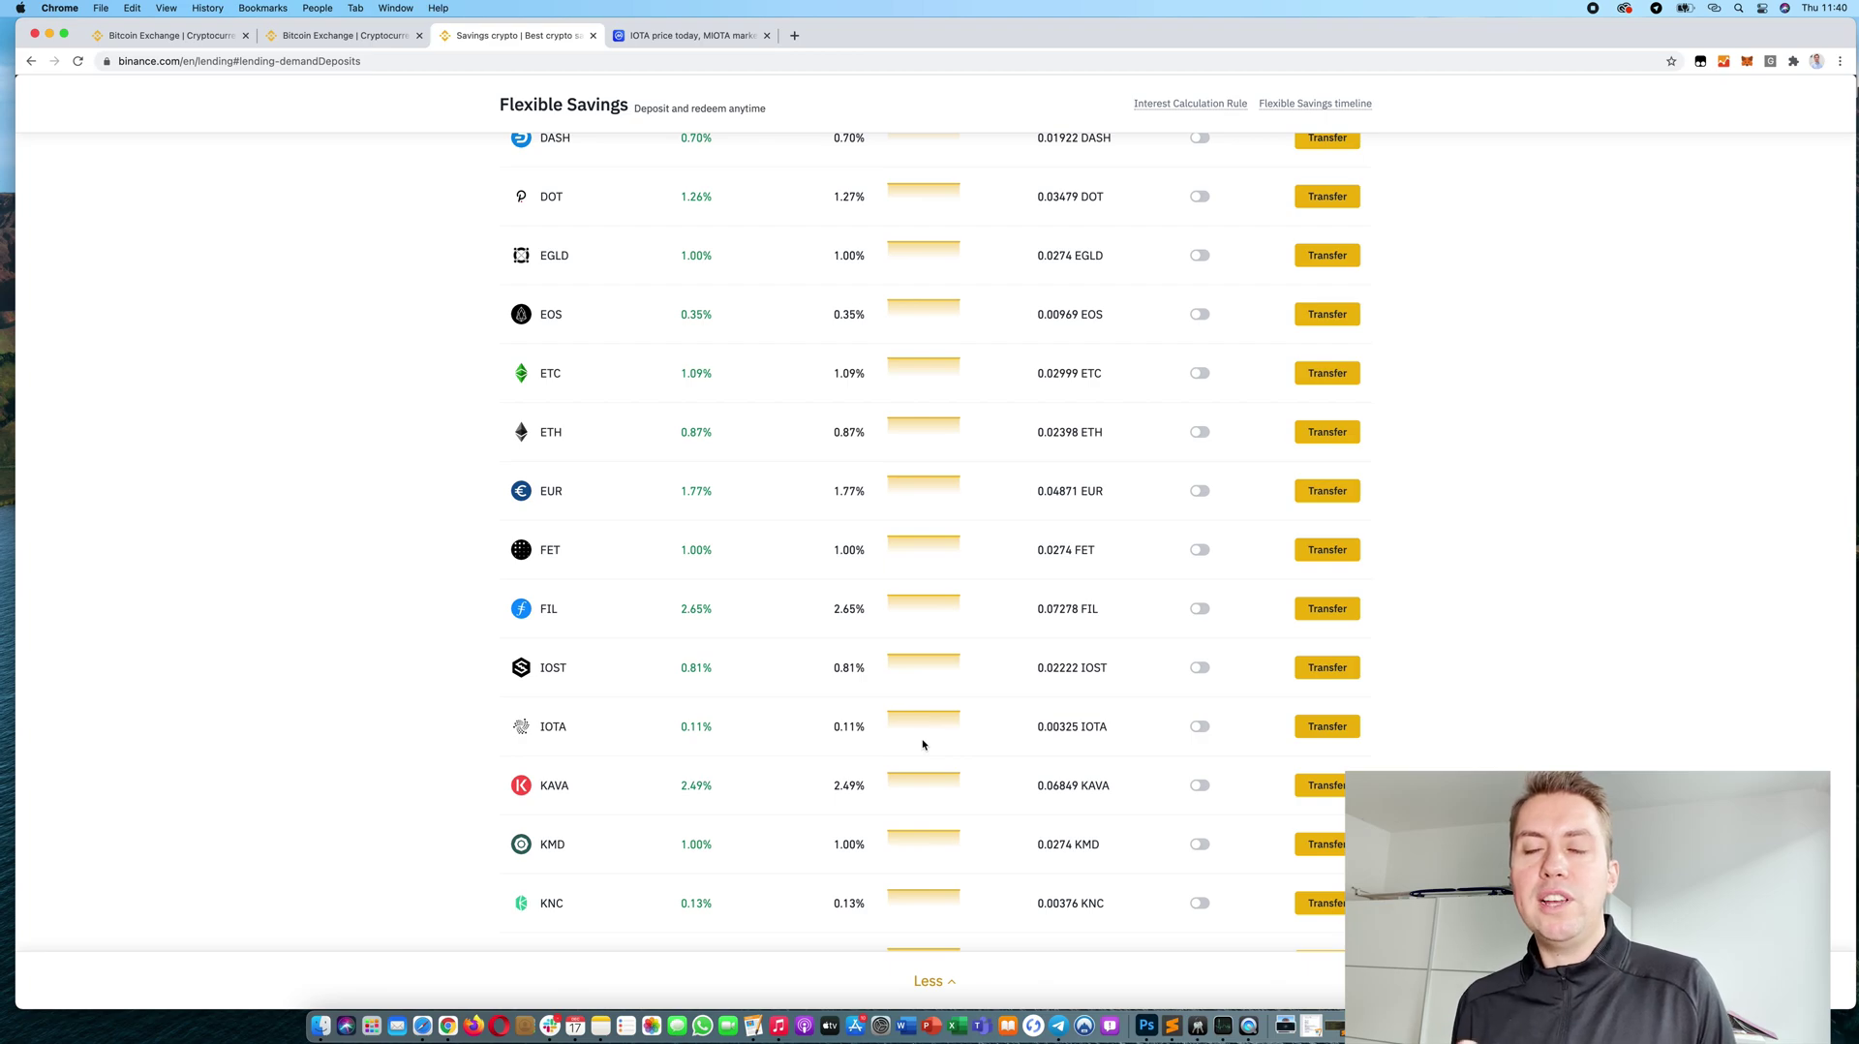
click(1302, 726)
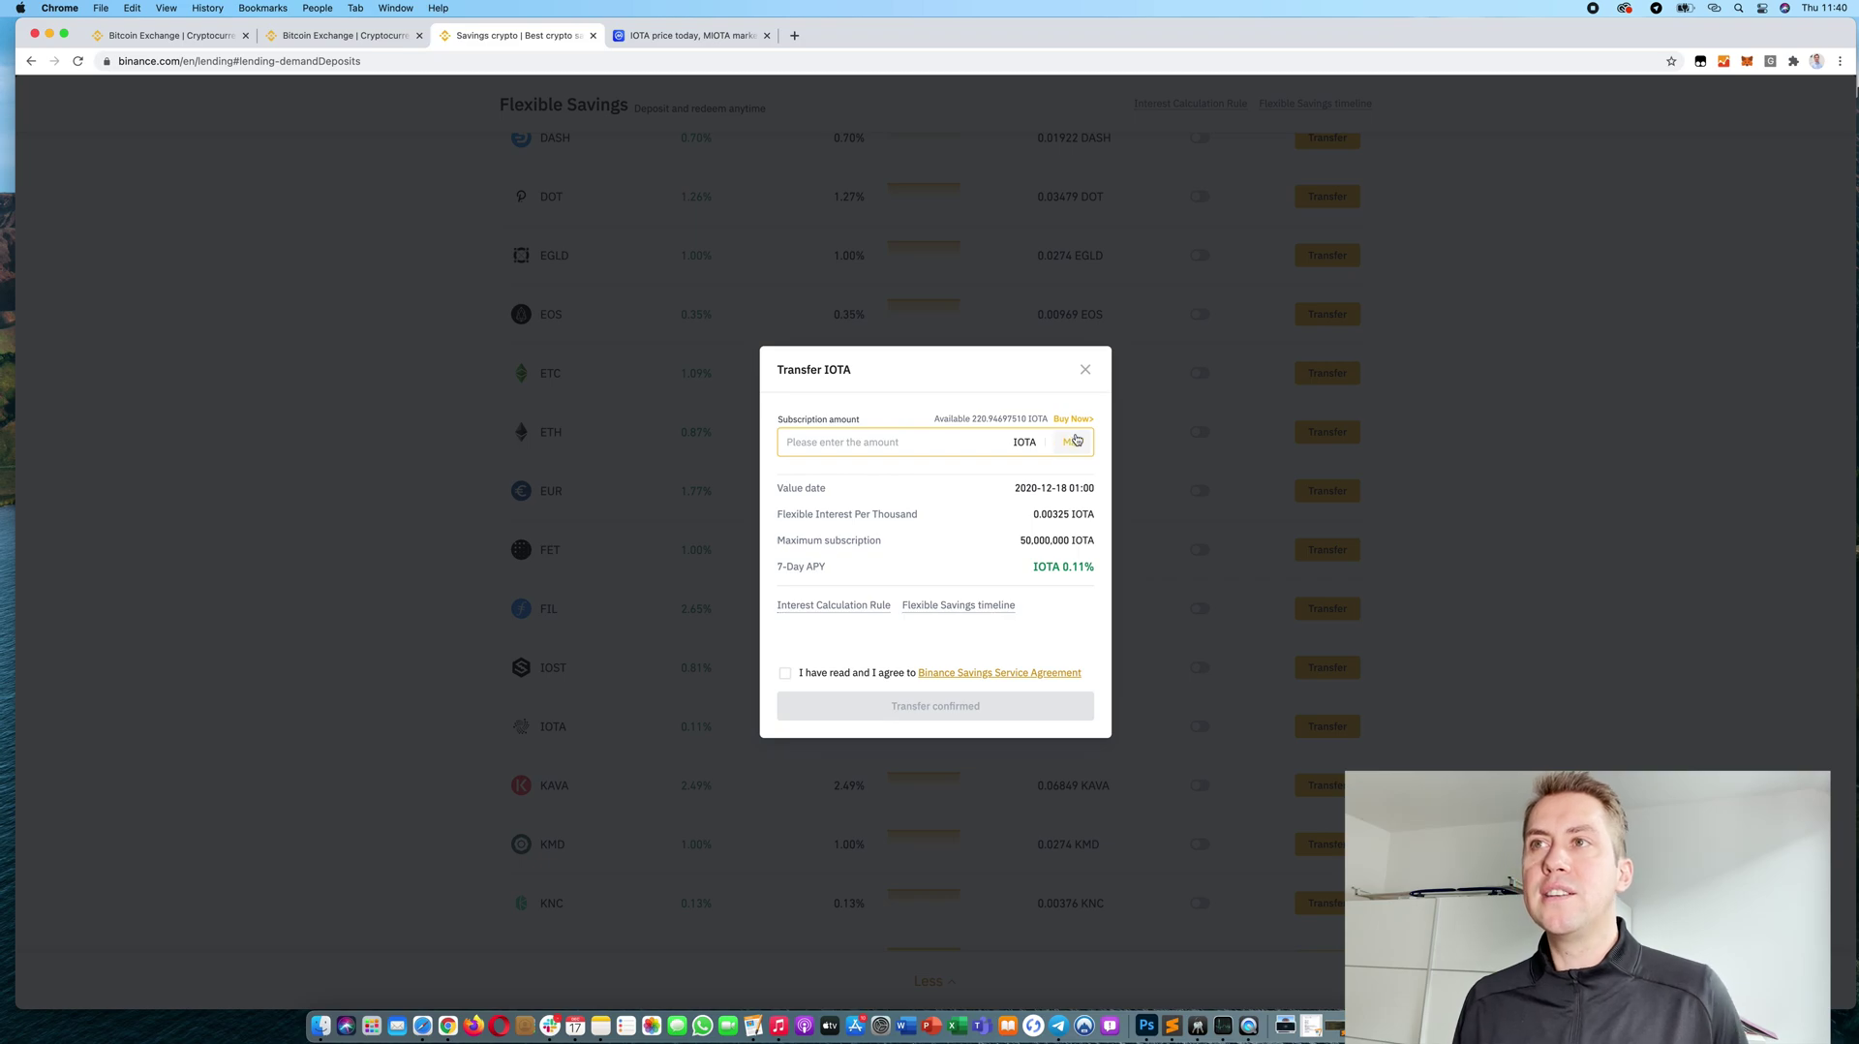
click(1073, 441)
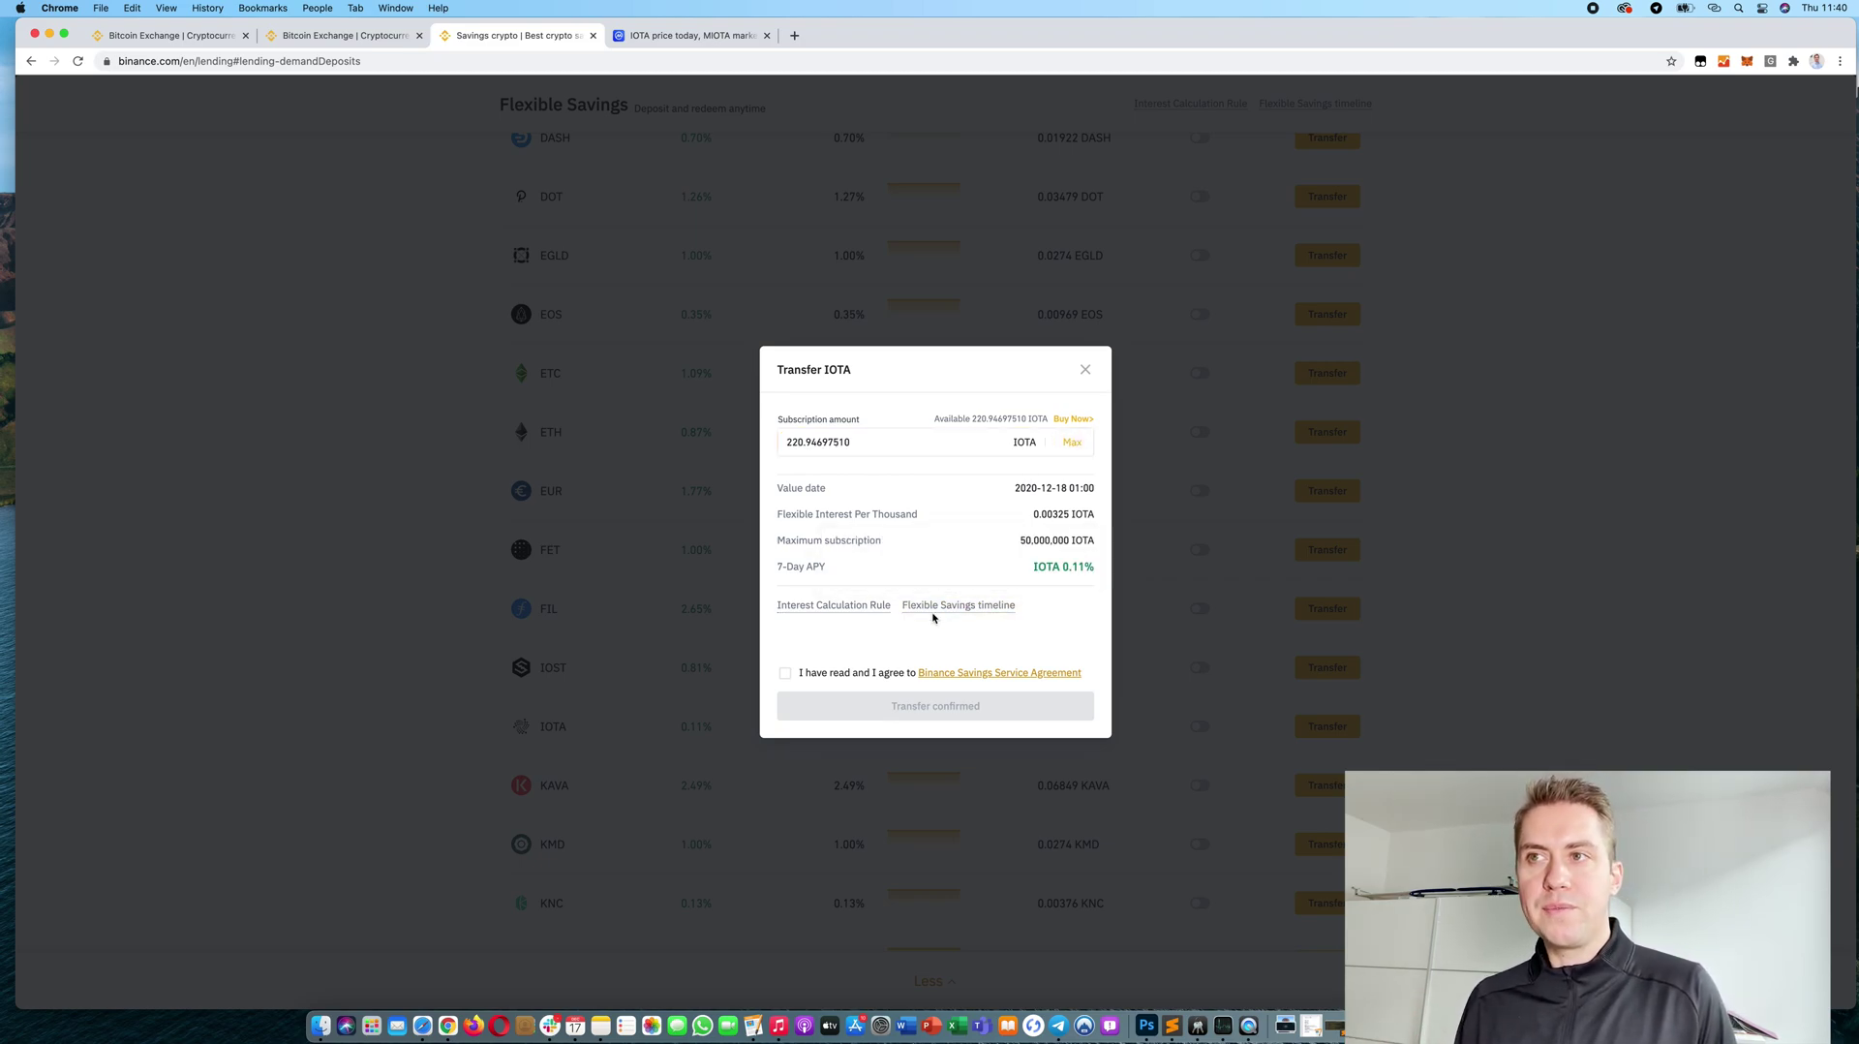
mouse_move(958, 610)
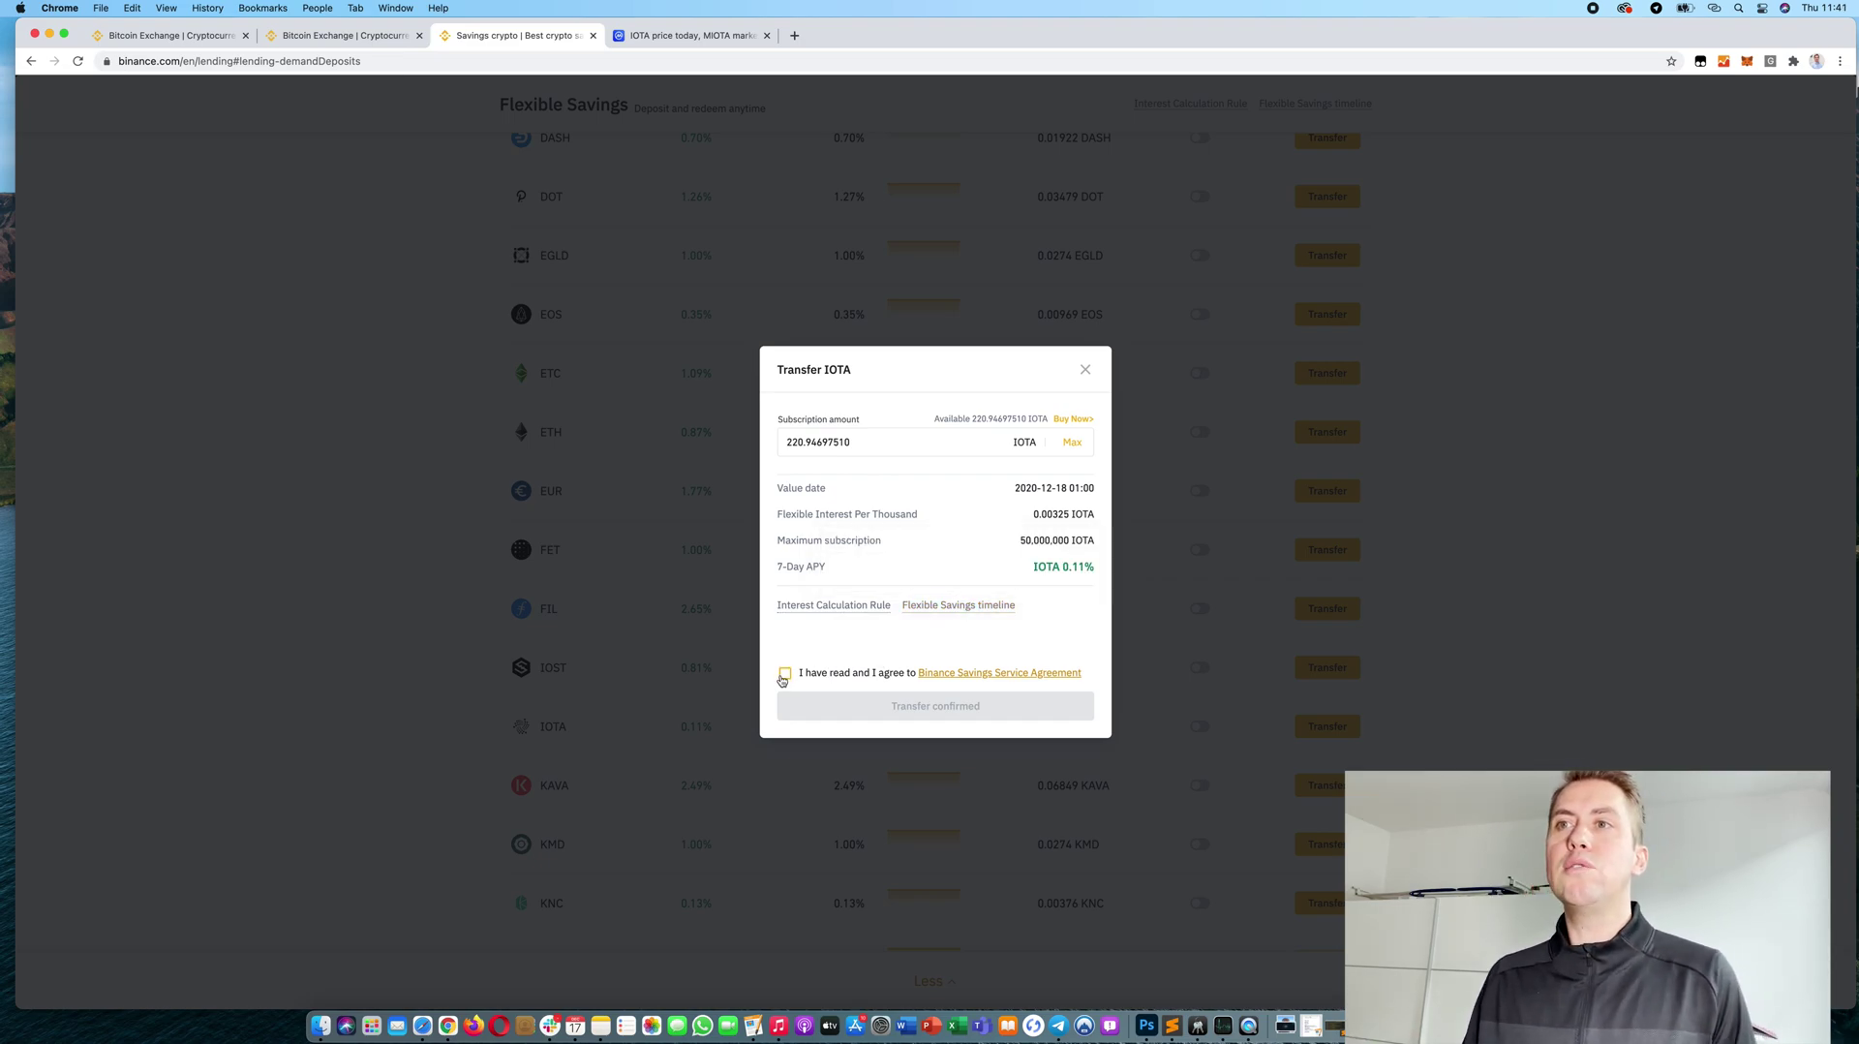
click(1086, 371)
Step: On the second tab, open USDT-M Futures from the Derivatives menu
scroll(718, 299, up, 10)
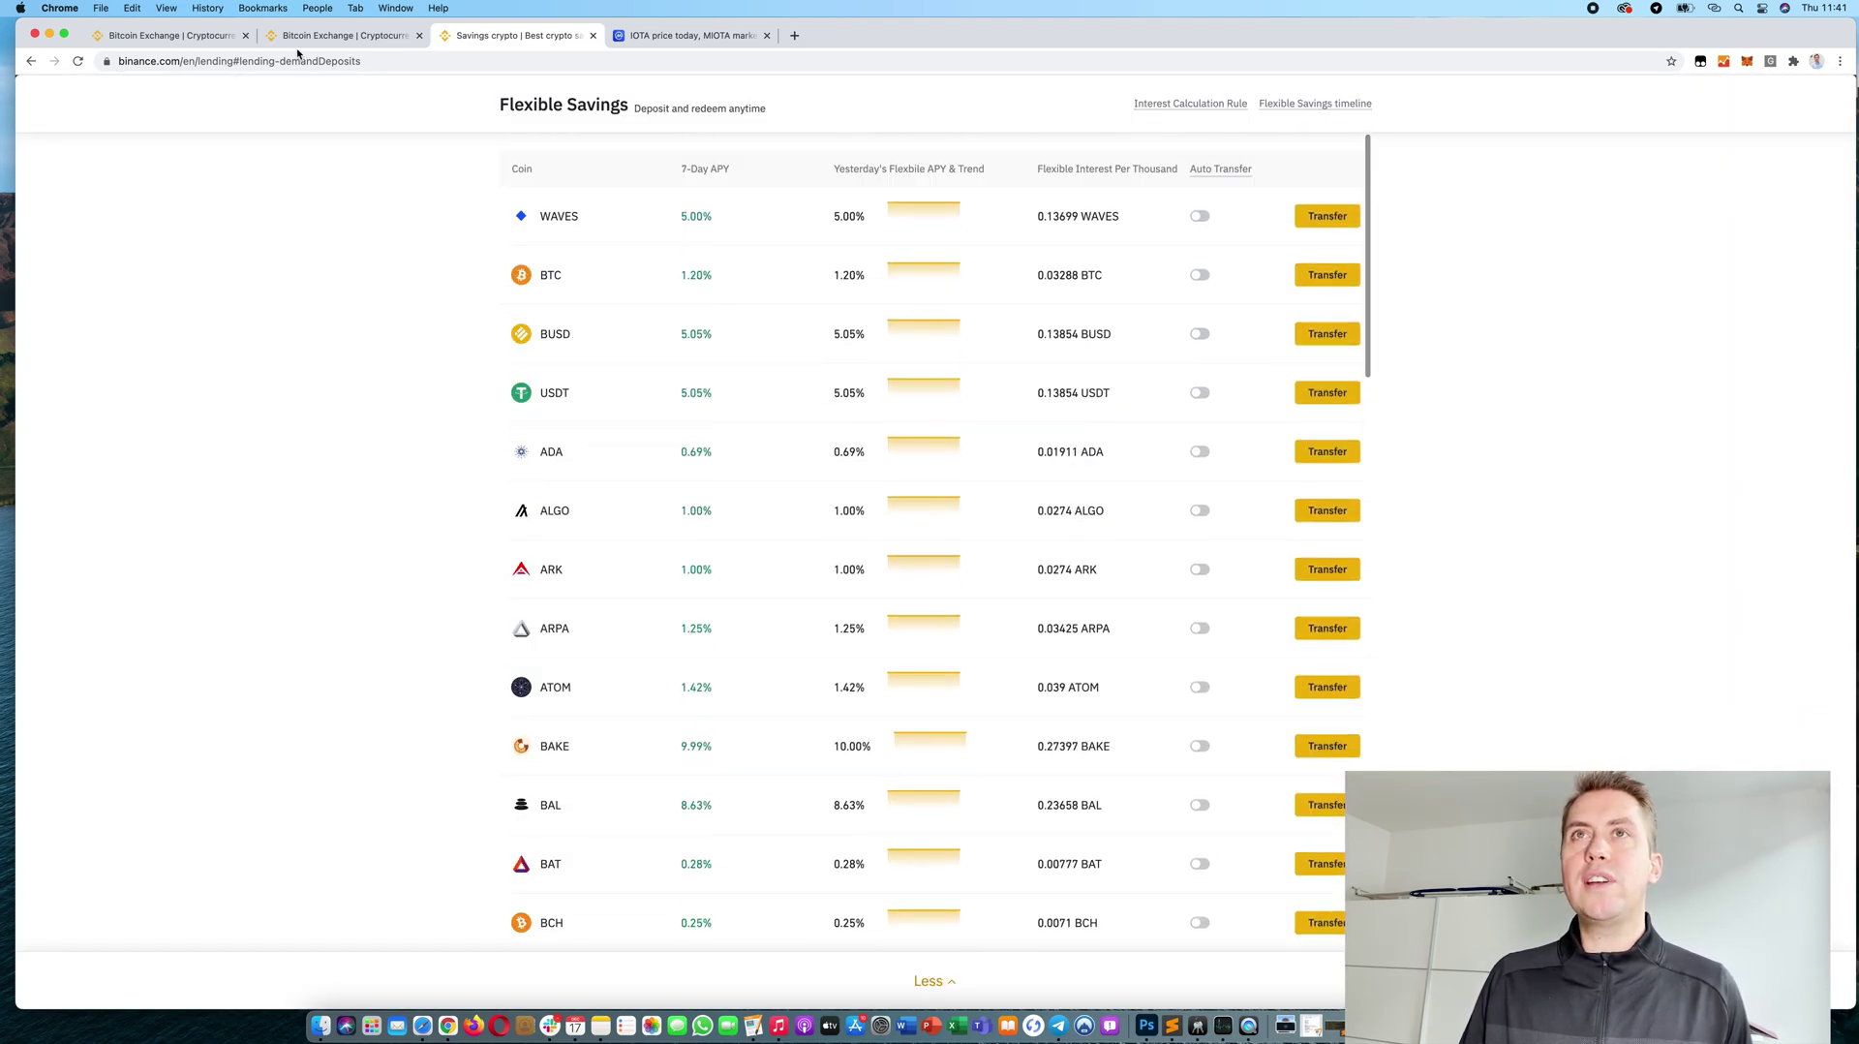
click(347, 39)
mouse_move(436, 101)
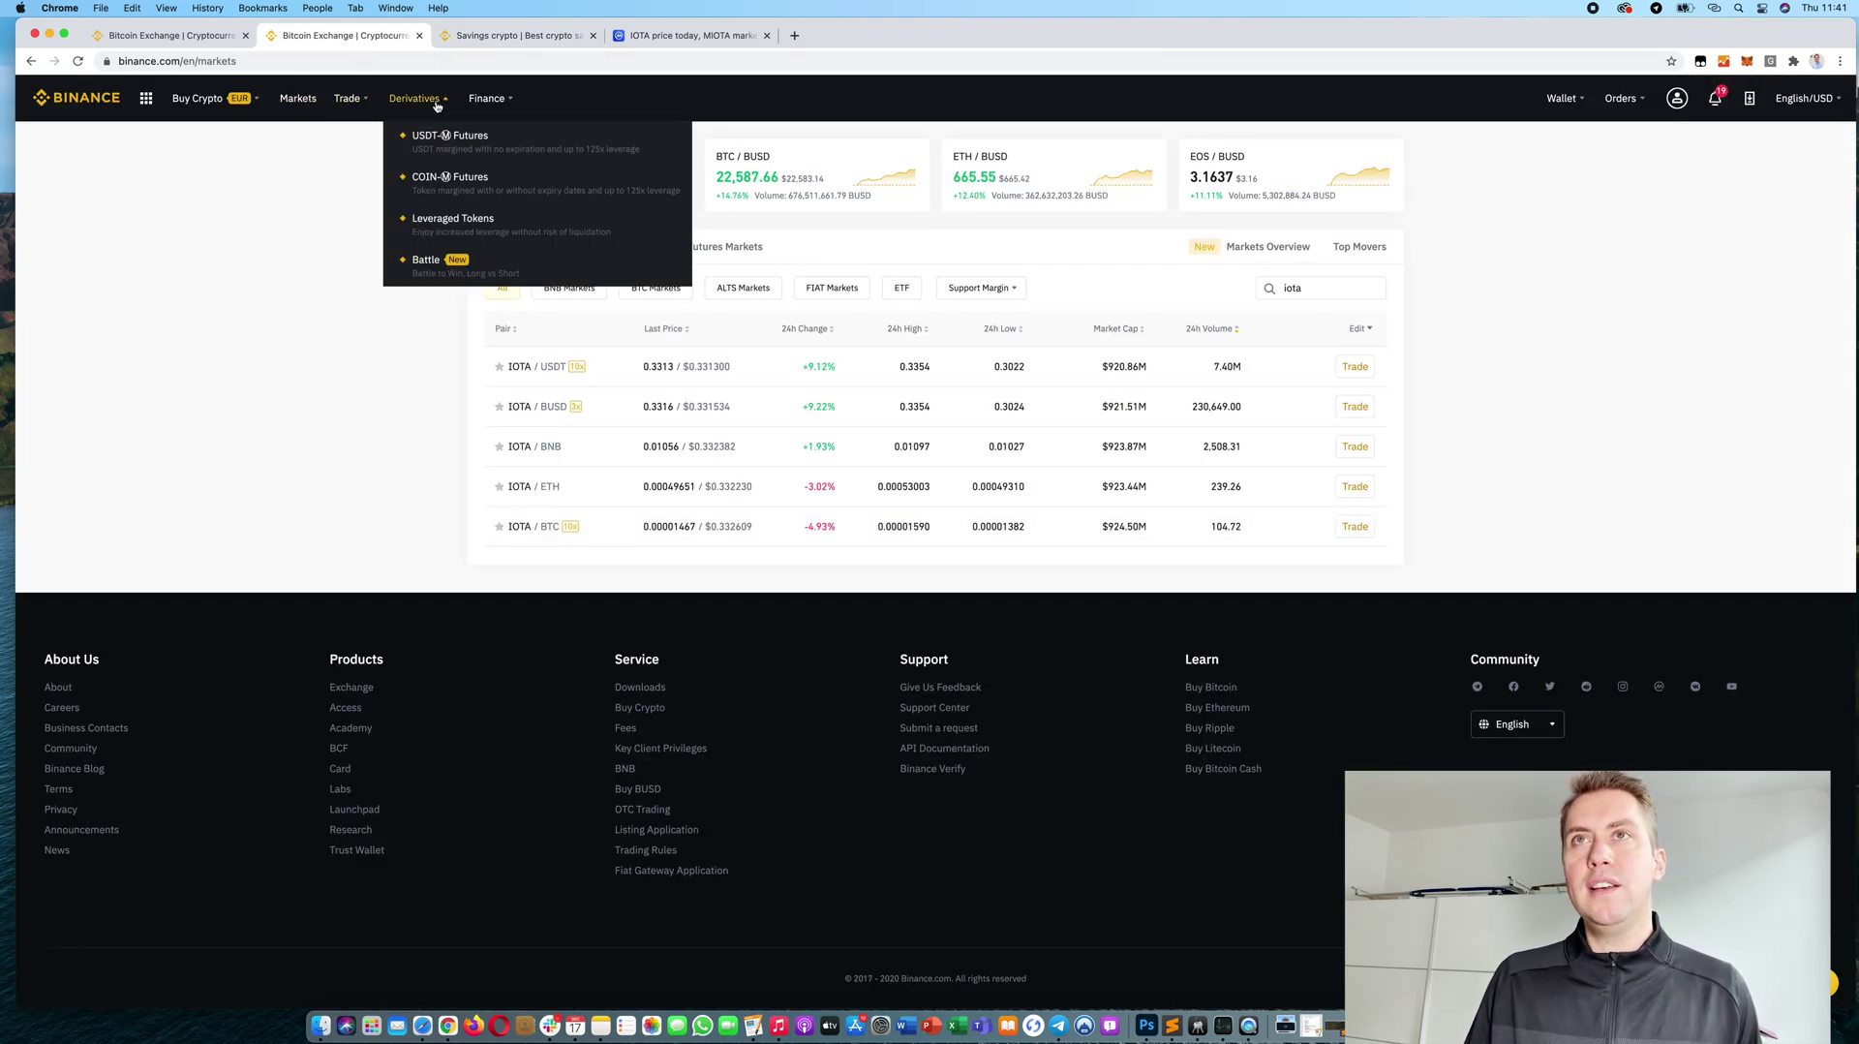
click(451, 143)
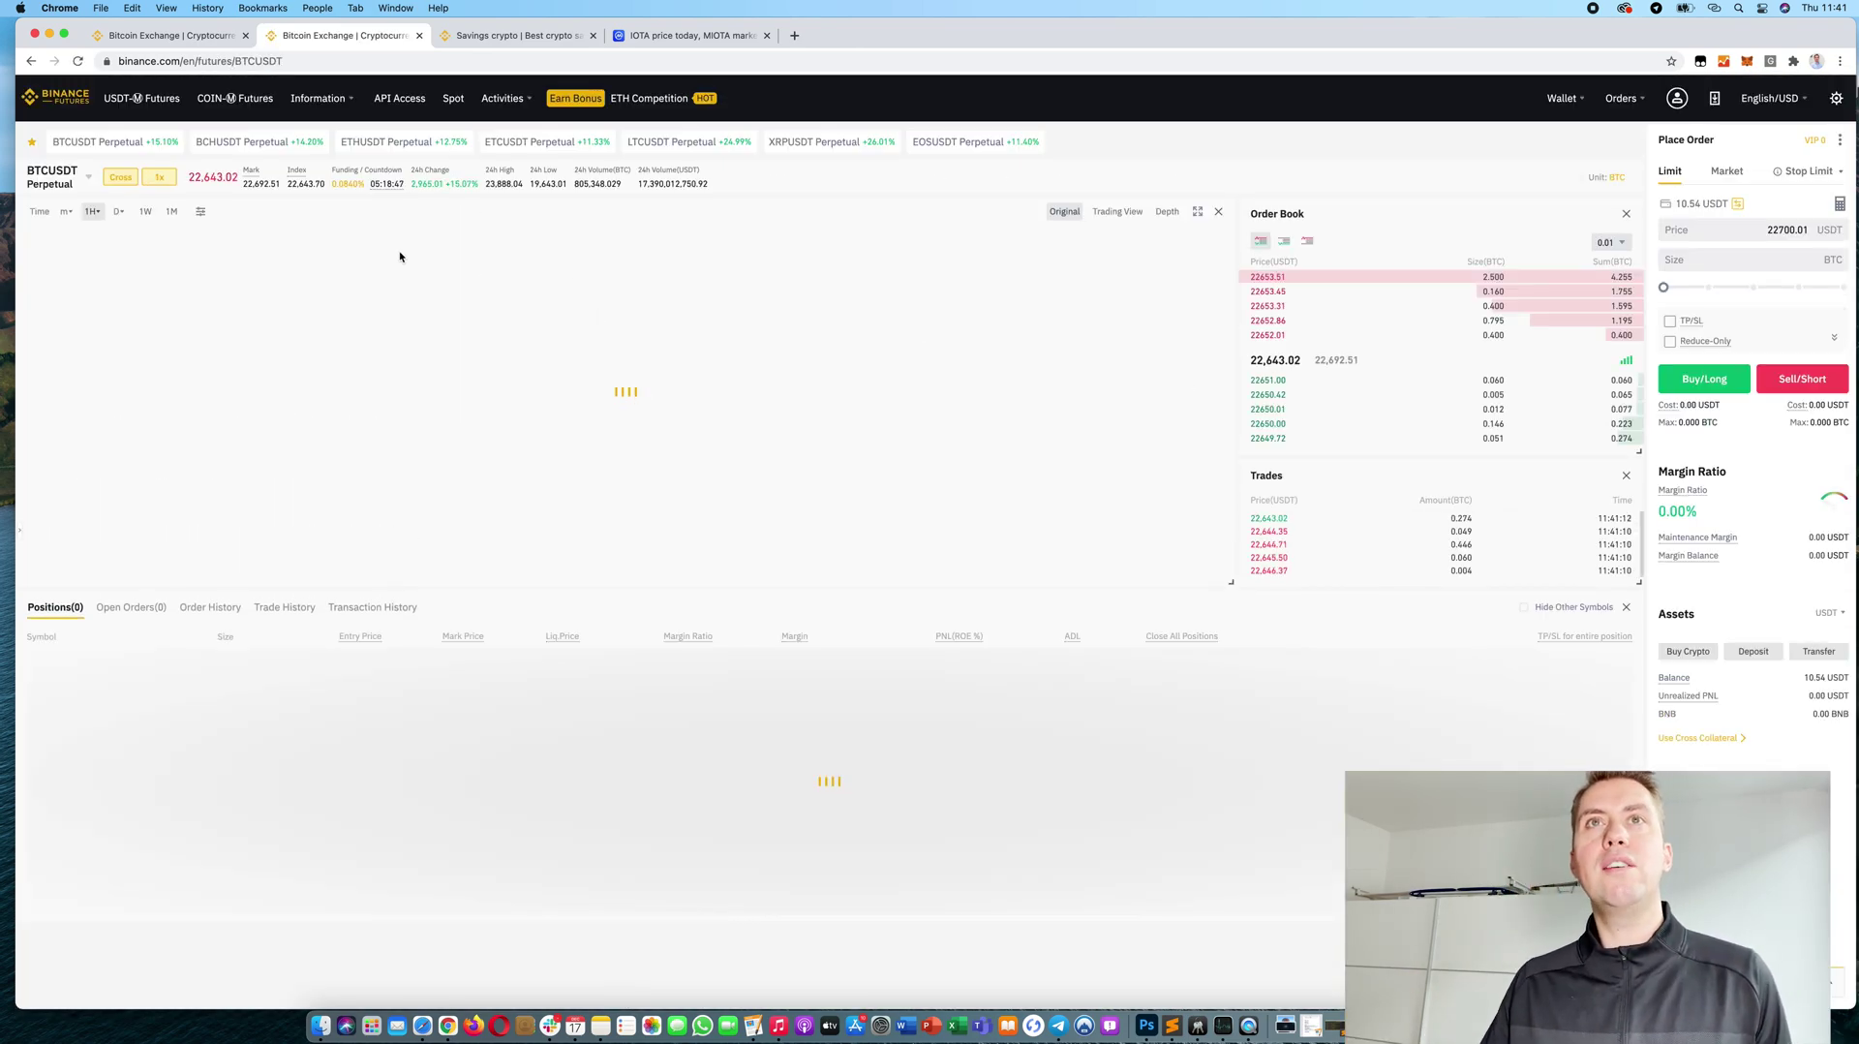
Step: Search contracts for 'iota' and switch to IOTAUSDT Perpetual
click(83, 182)
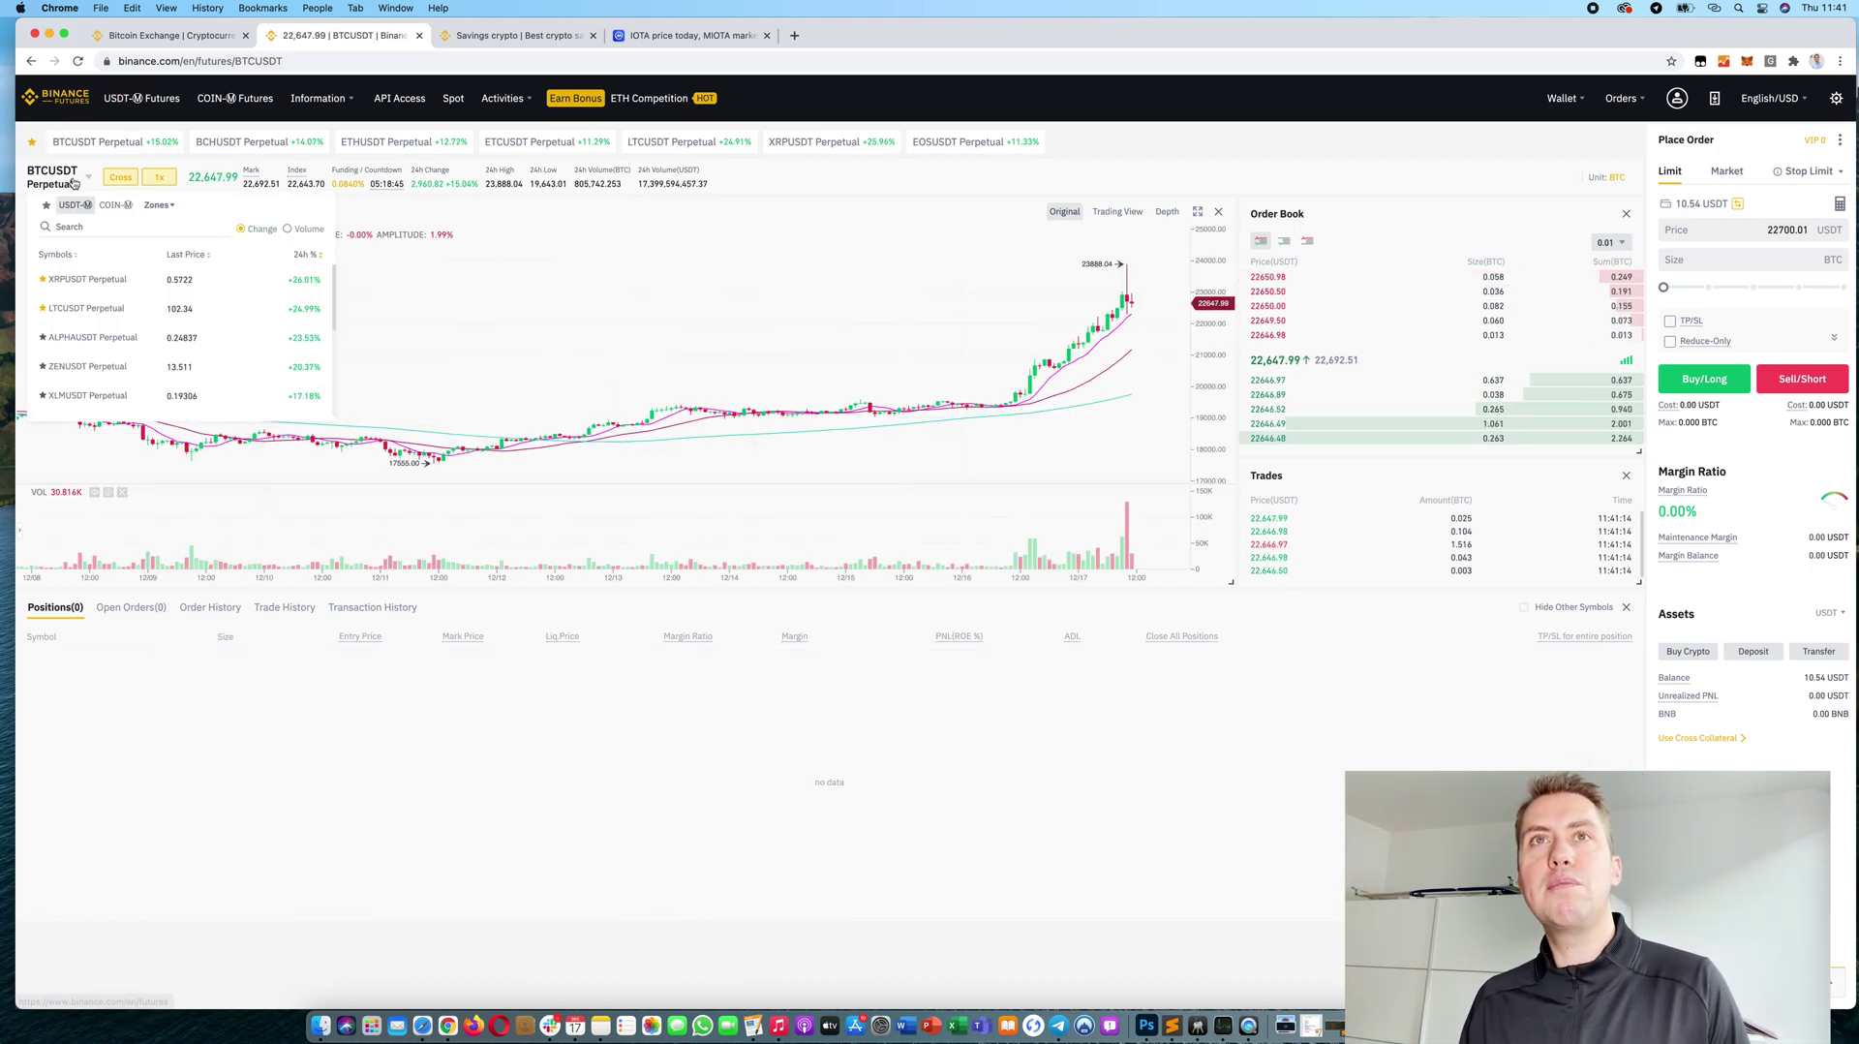
click(112, 223)
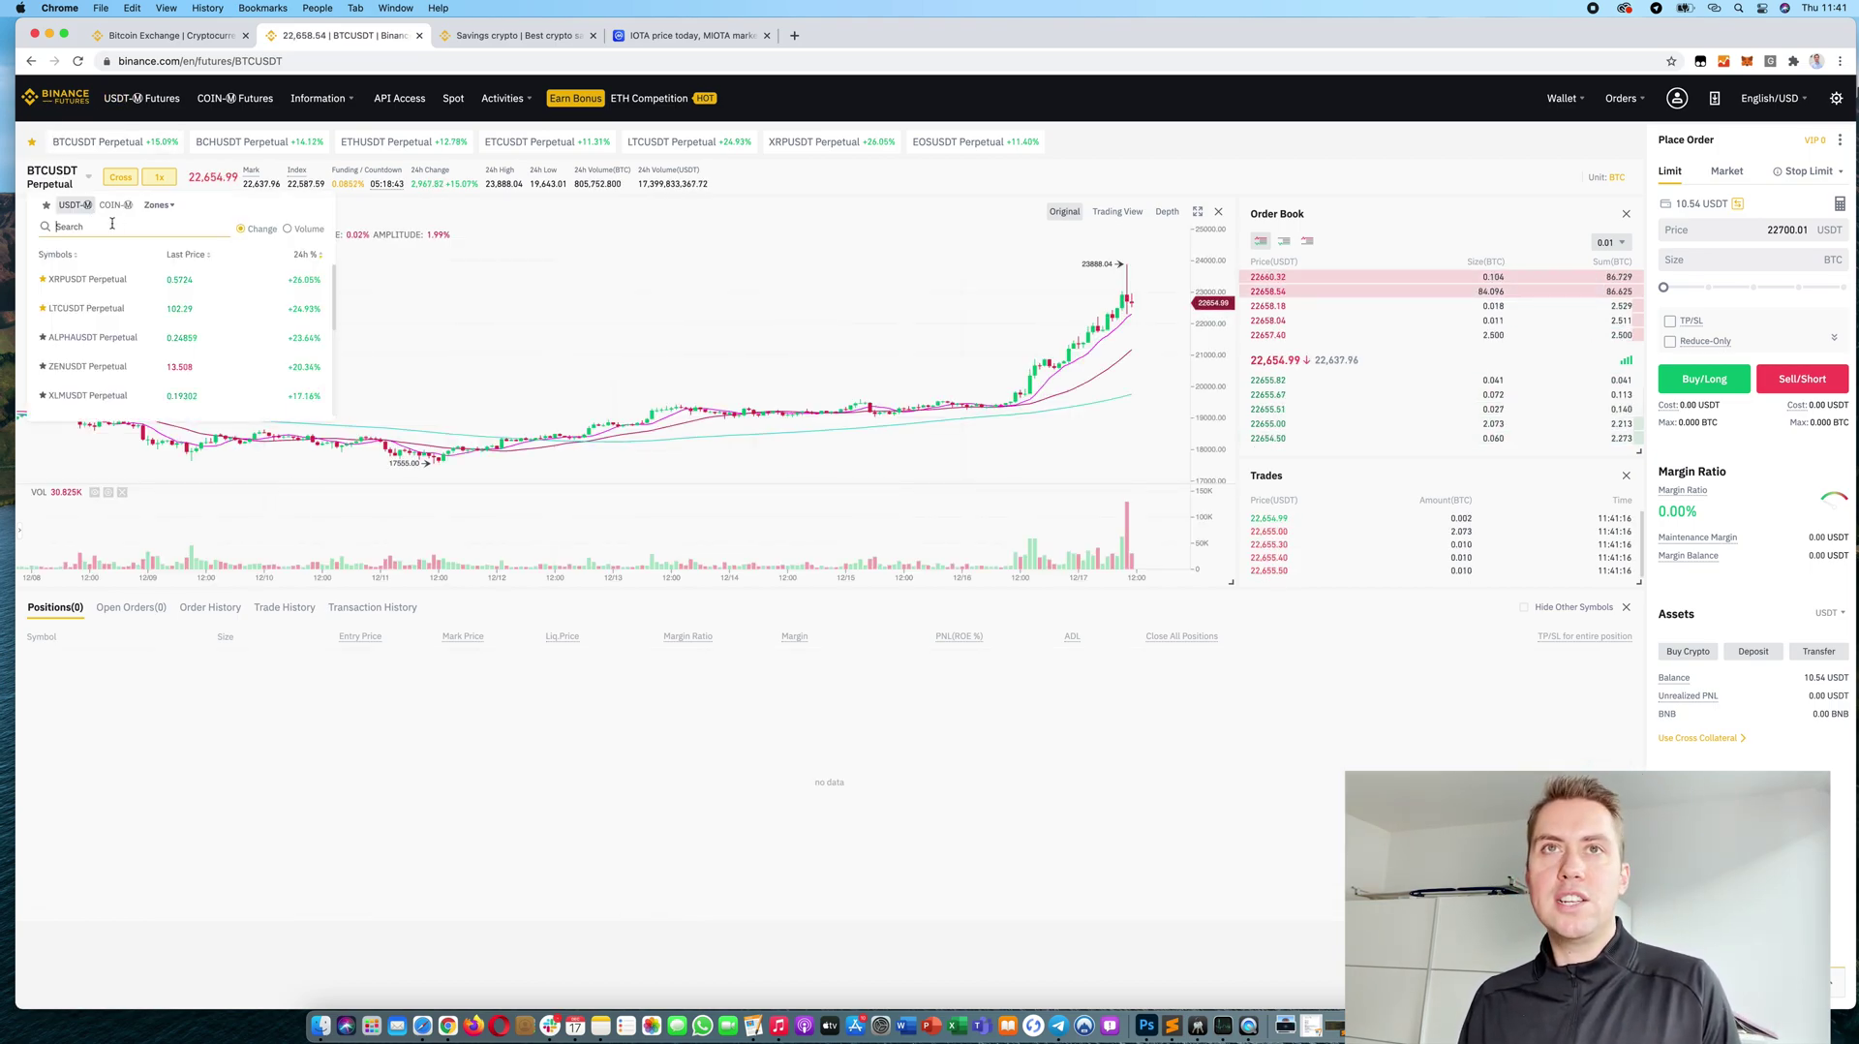
text(iota)
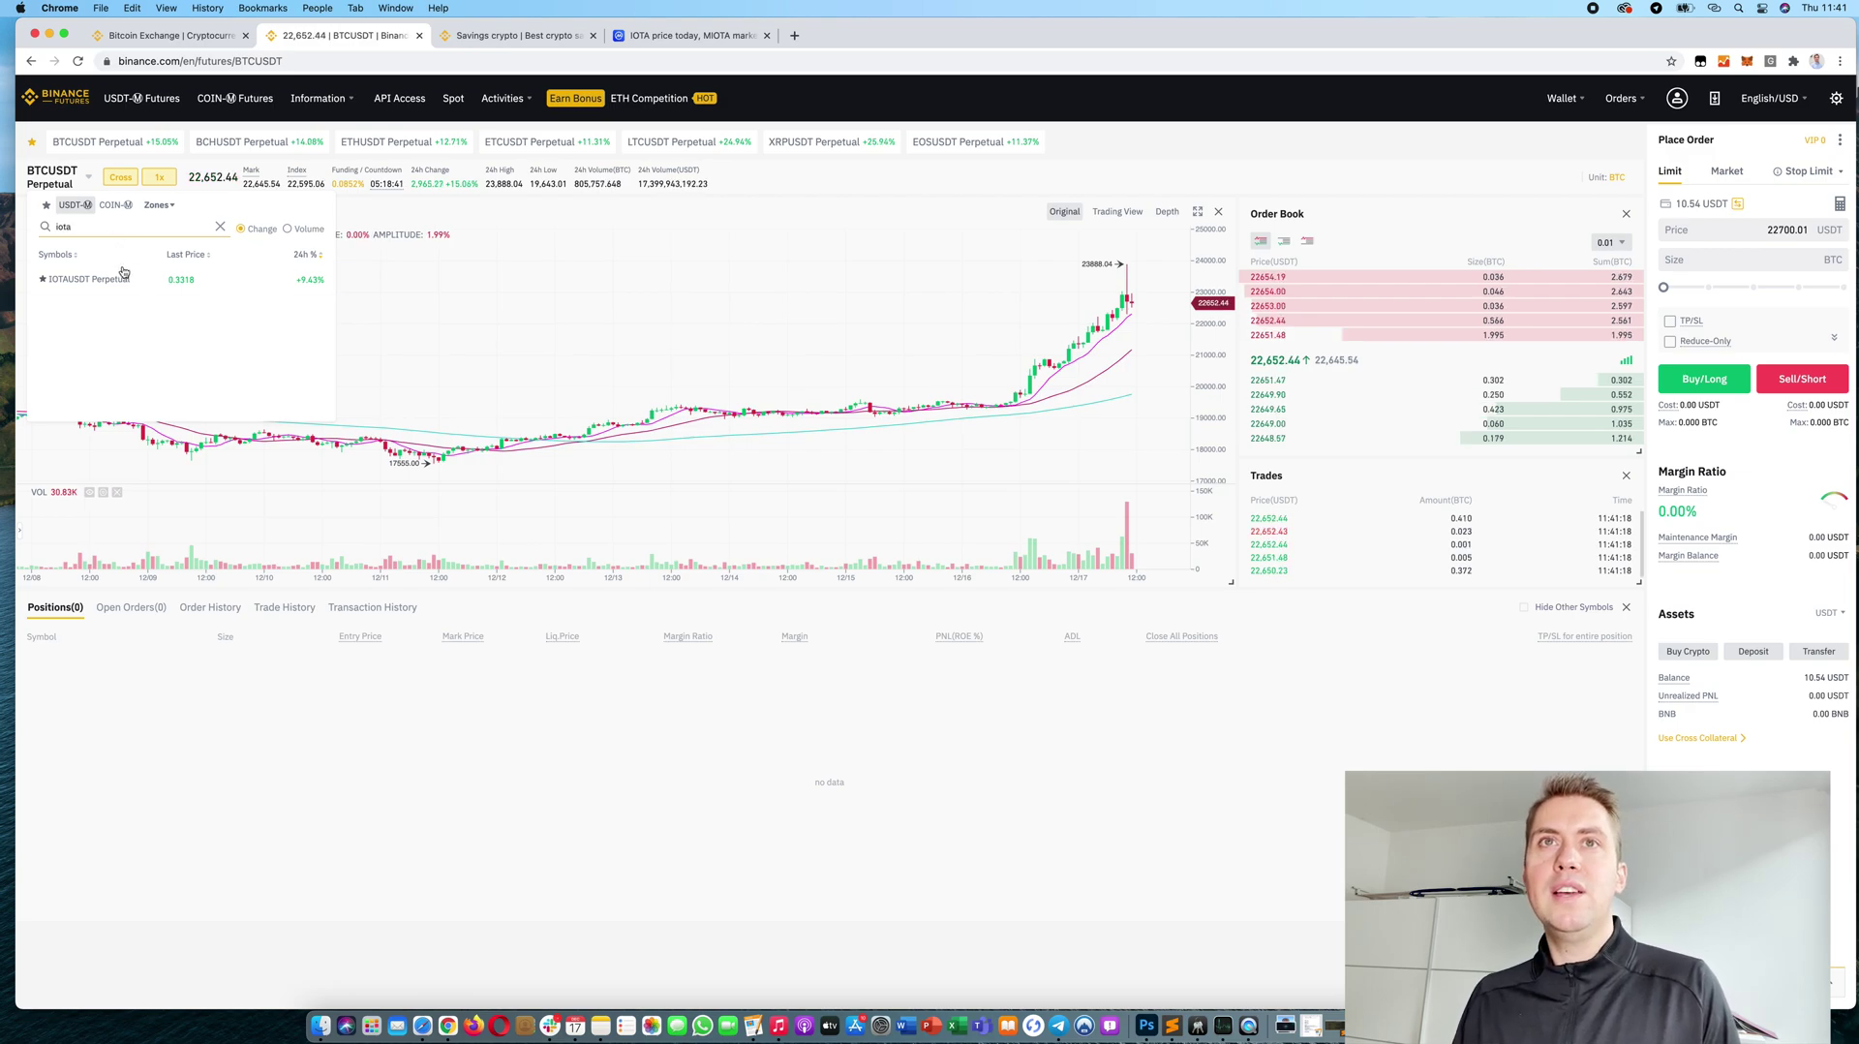
click(103, 284)
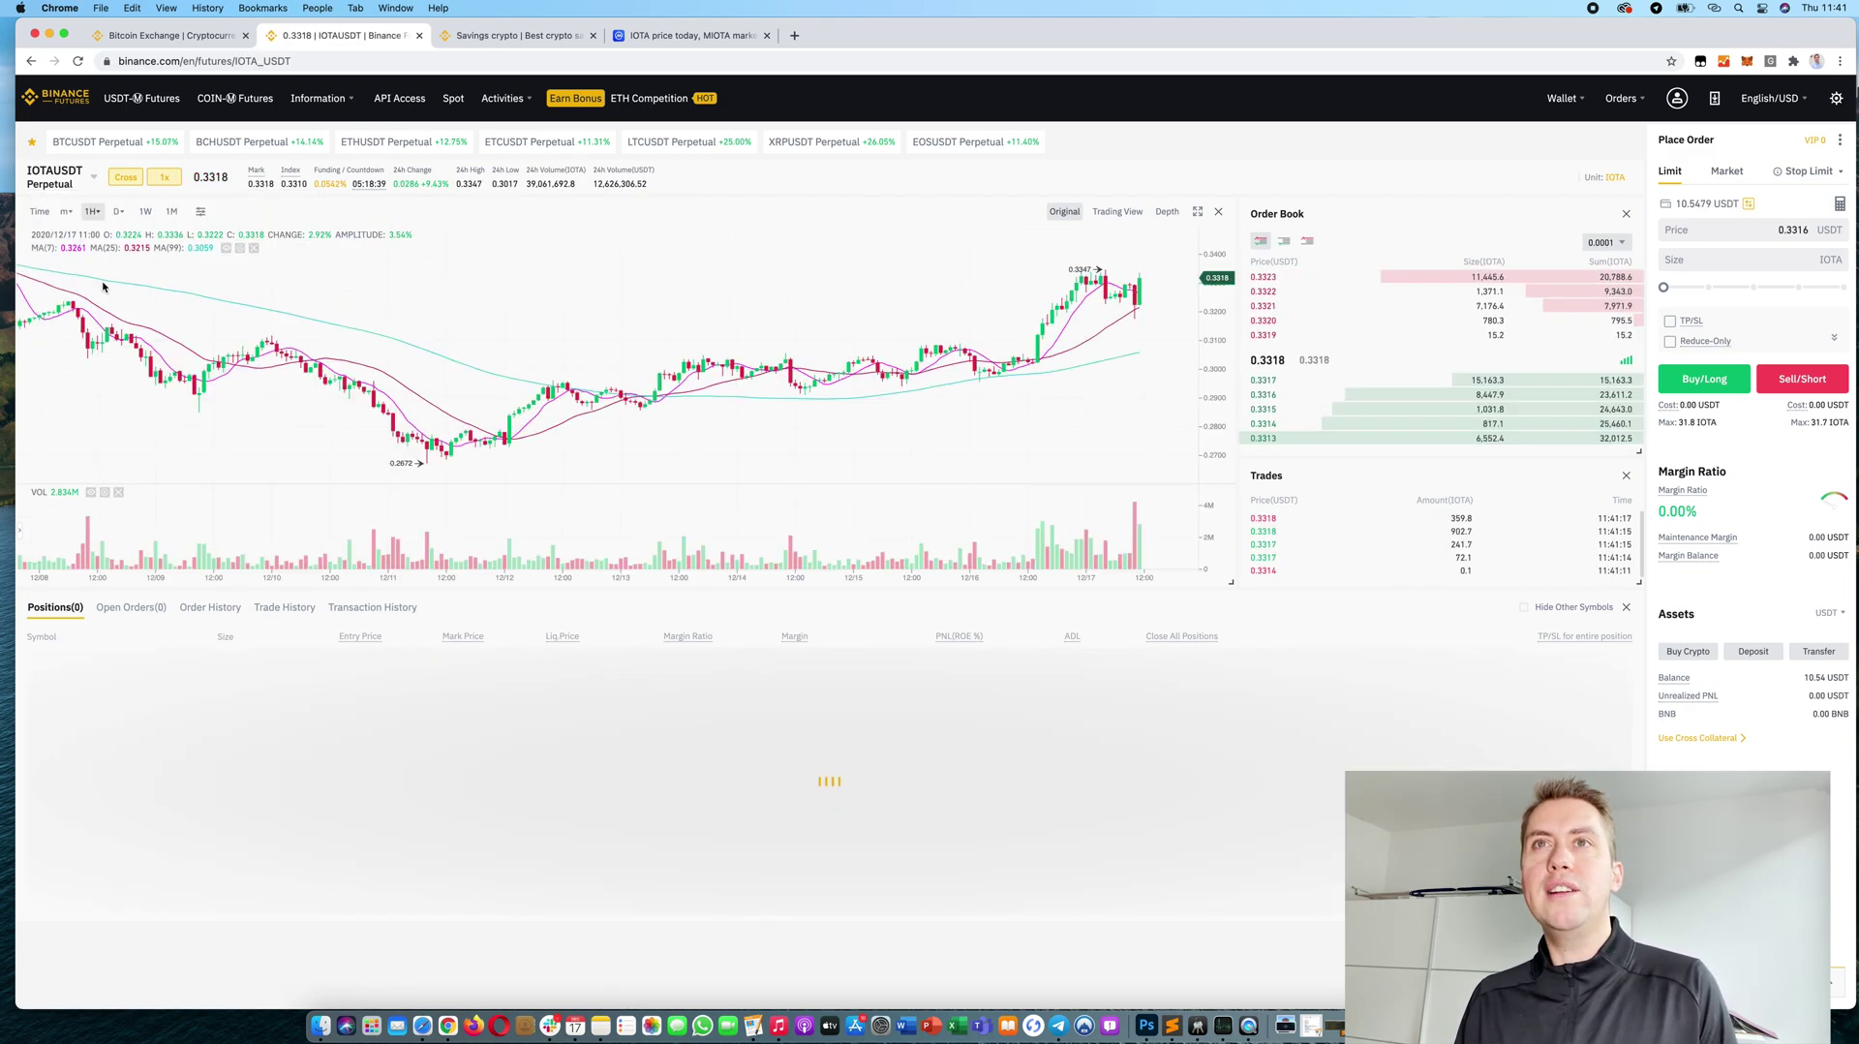